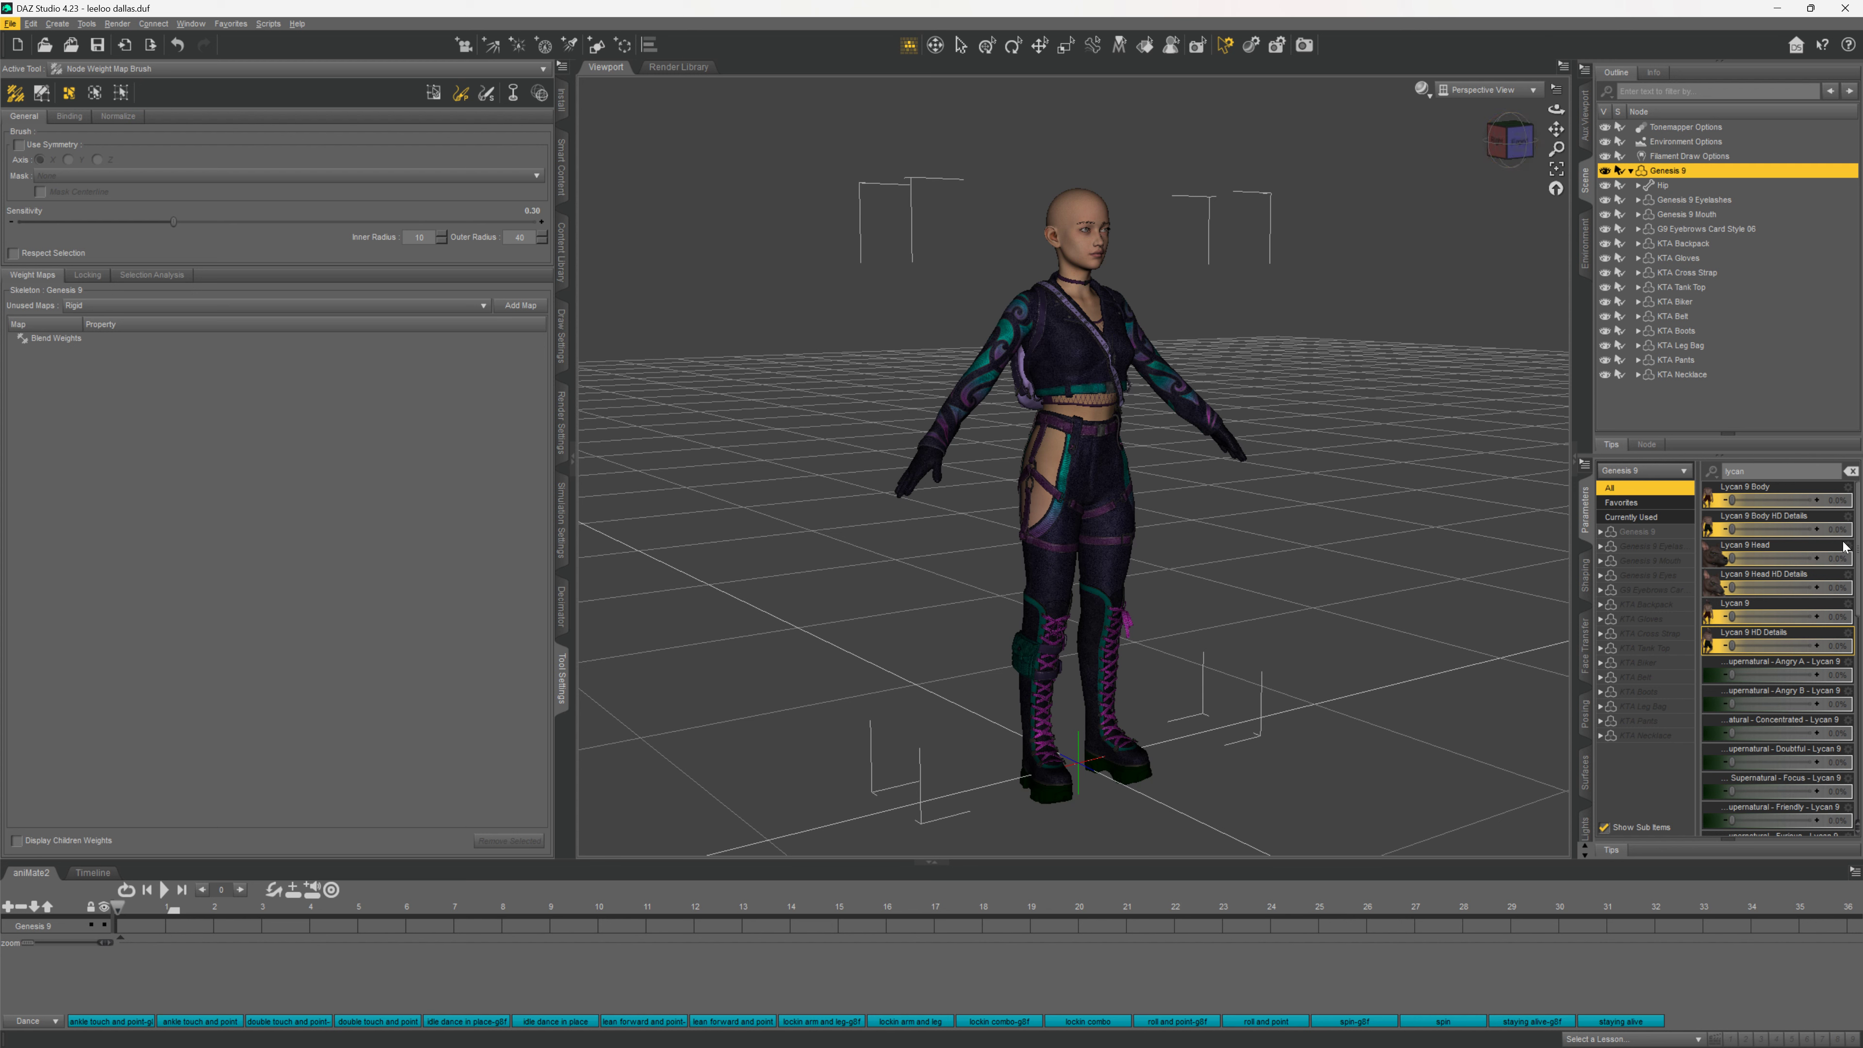
Clear the 'lycan' filter in the Parameters pane so every Genesis 9 parameter is listed
{"action": "left_click", "coordinate": [1797, 471]}
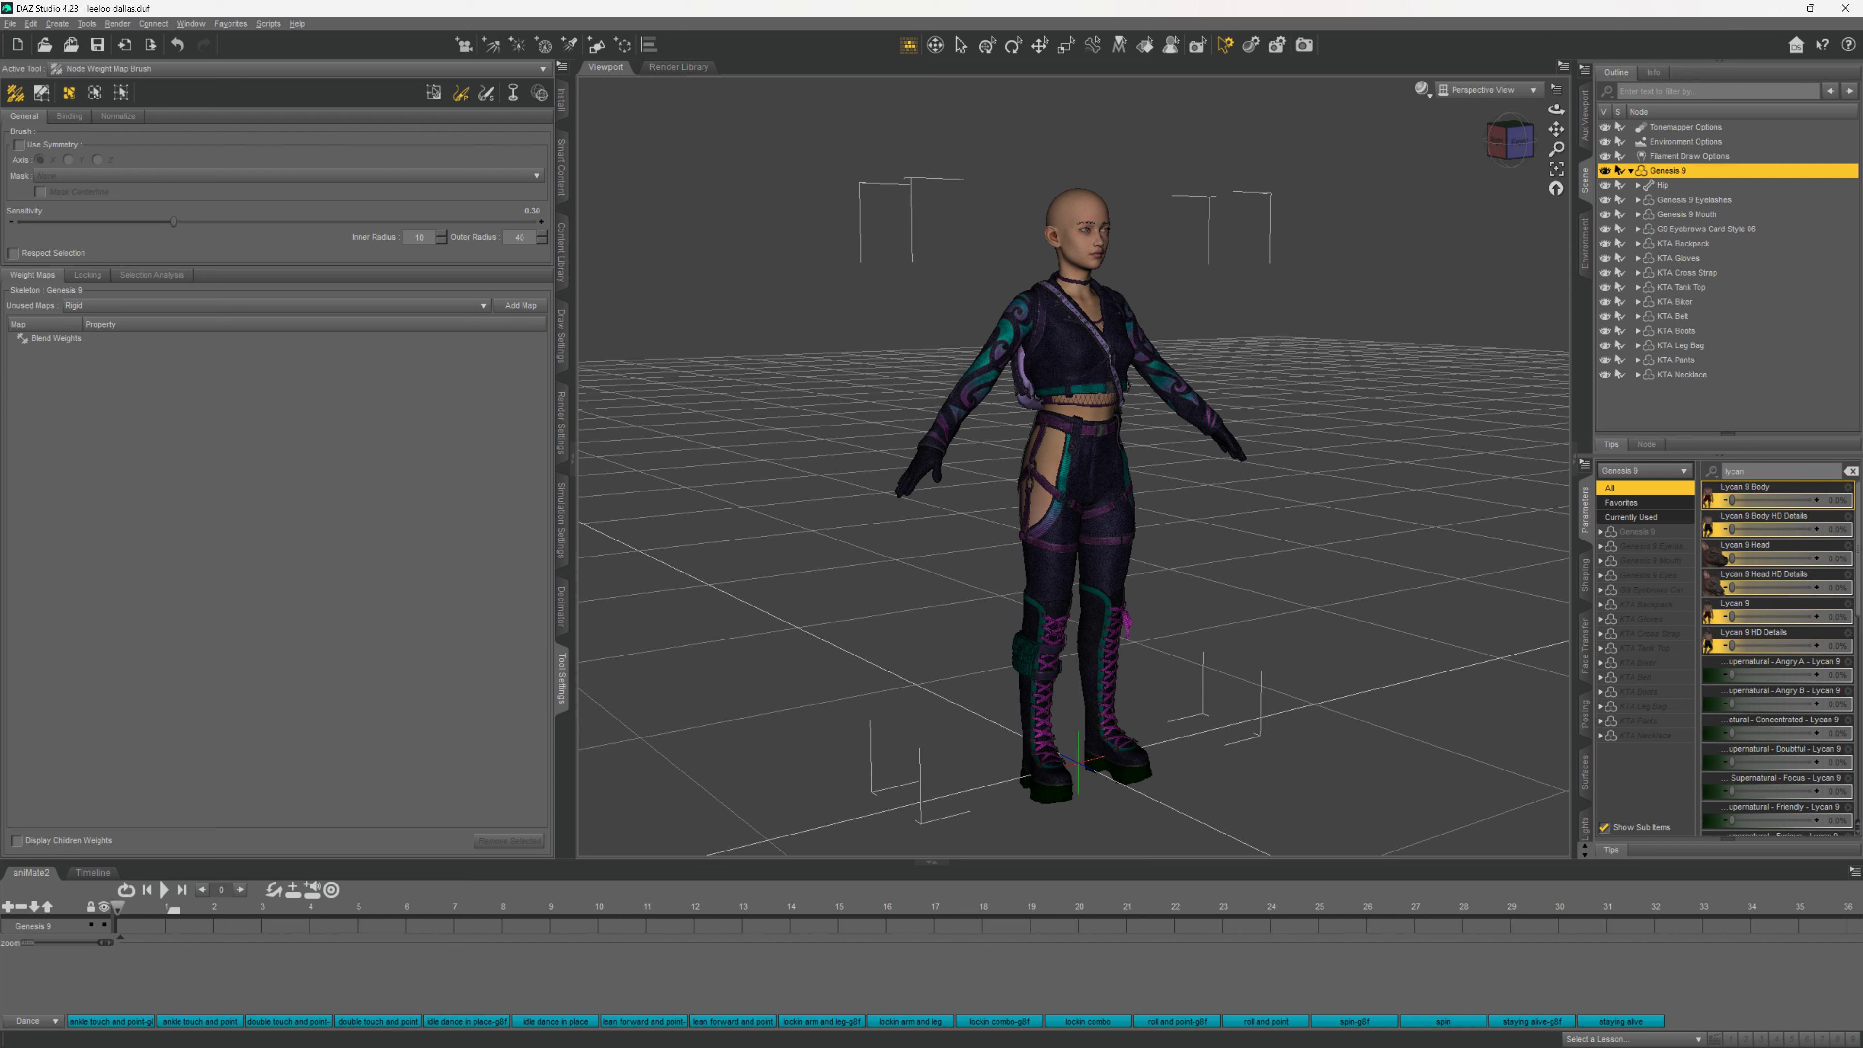
{"action": "key", "text": "BackSpace"}
{"action": "key", "text": "BackSpace"}
{"action": "key", "text": "BackSpace"}
{"action": "key", "text": "BackSpace"}
{"action": "key", "text": "BackSpace"}
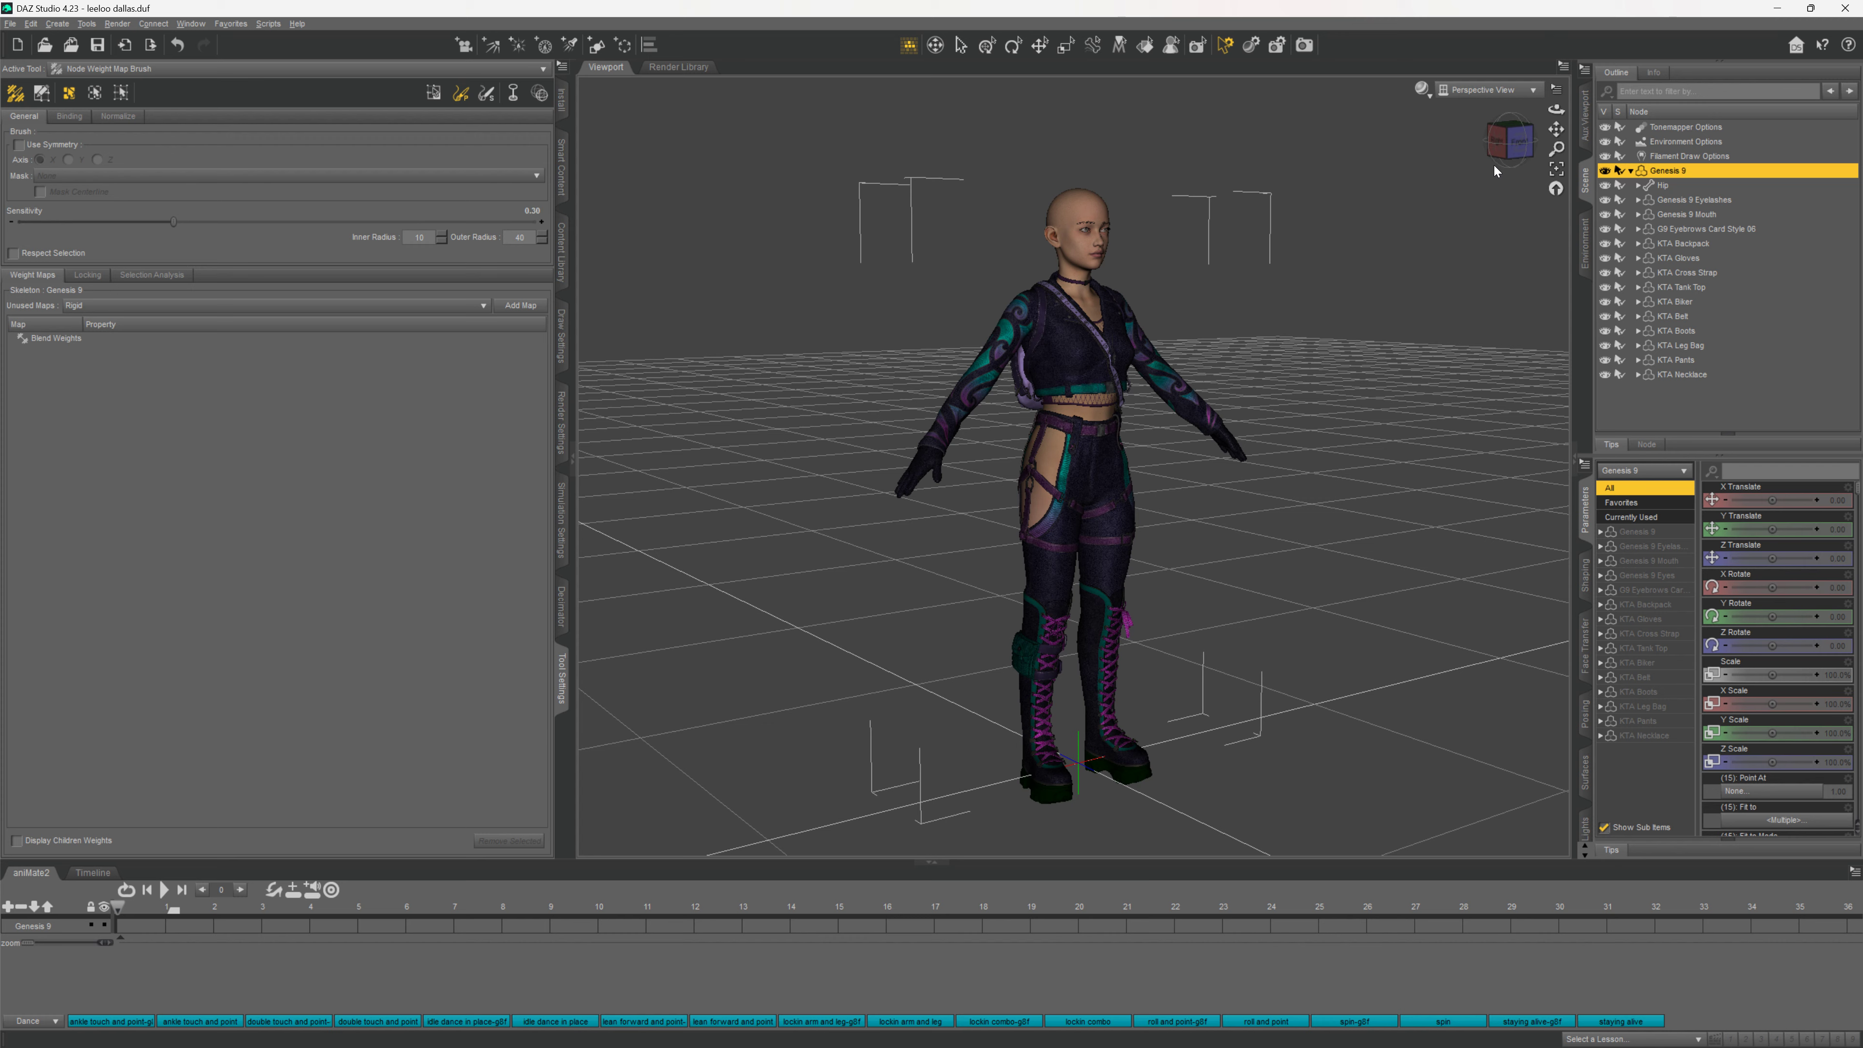
Orbit the Perspective View down to a lower, front-facing angle on the Genesis 9 figure
{"action": "mouse_move", "coordinate": [1512, 147]}
{"action": "left_mouse_down"}
{"action": "mouse_move", "coordinate": [1544, 141]}
{"action": "mouse_move", "coordinate": [1509, 132]}
{"action": "left_mouse_up"}
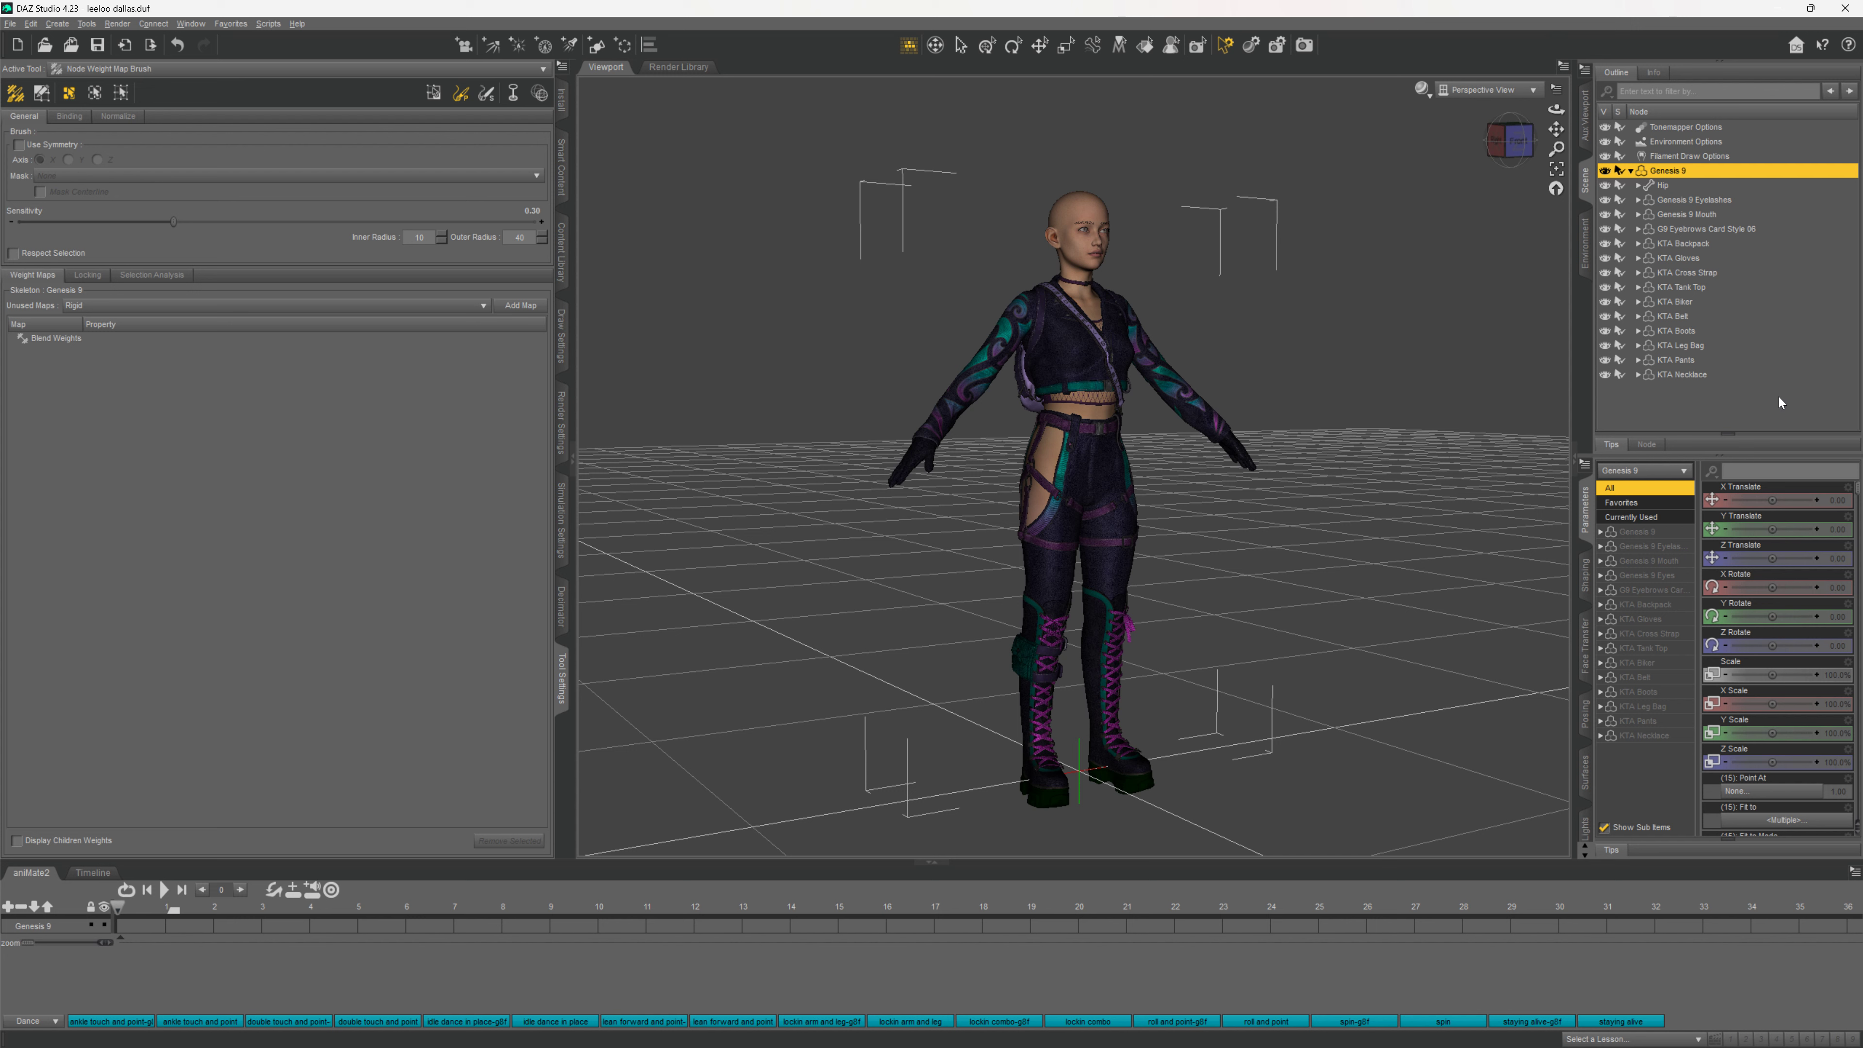
Filter Parameters for 'lycan' and dial Lycan 9 up to nearly 100% for a wolf head
{"action": "type", "text": "lycan"}
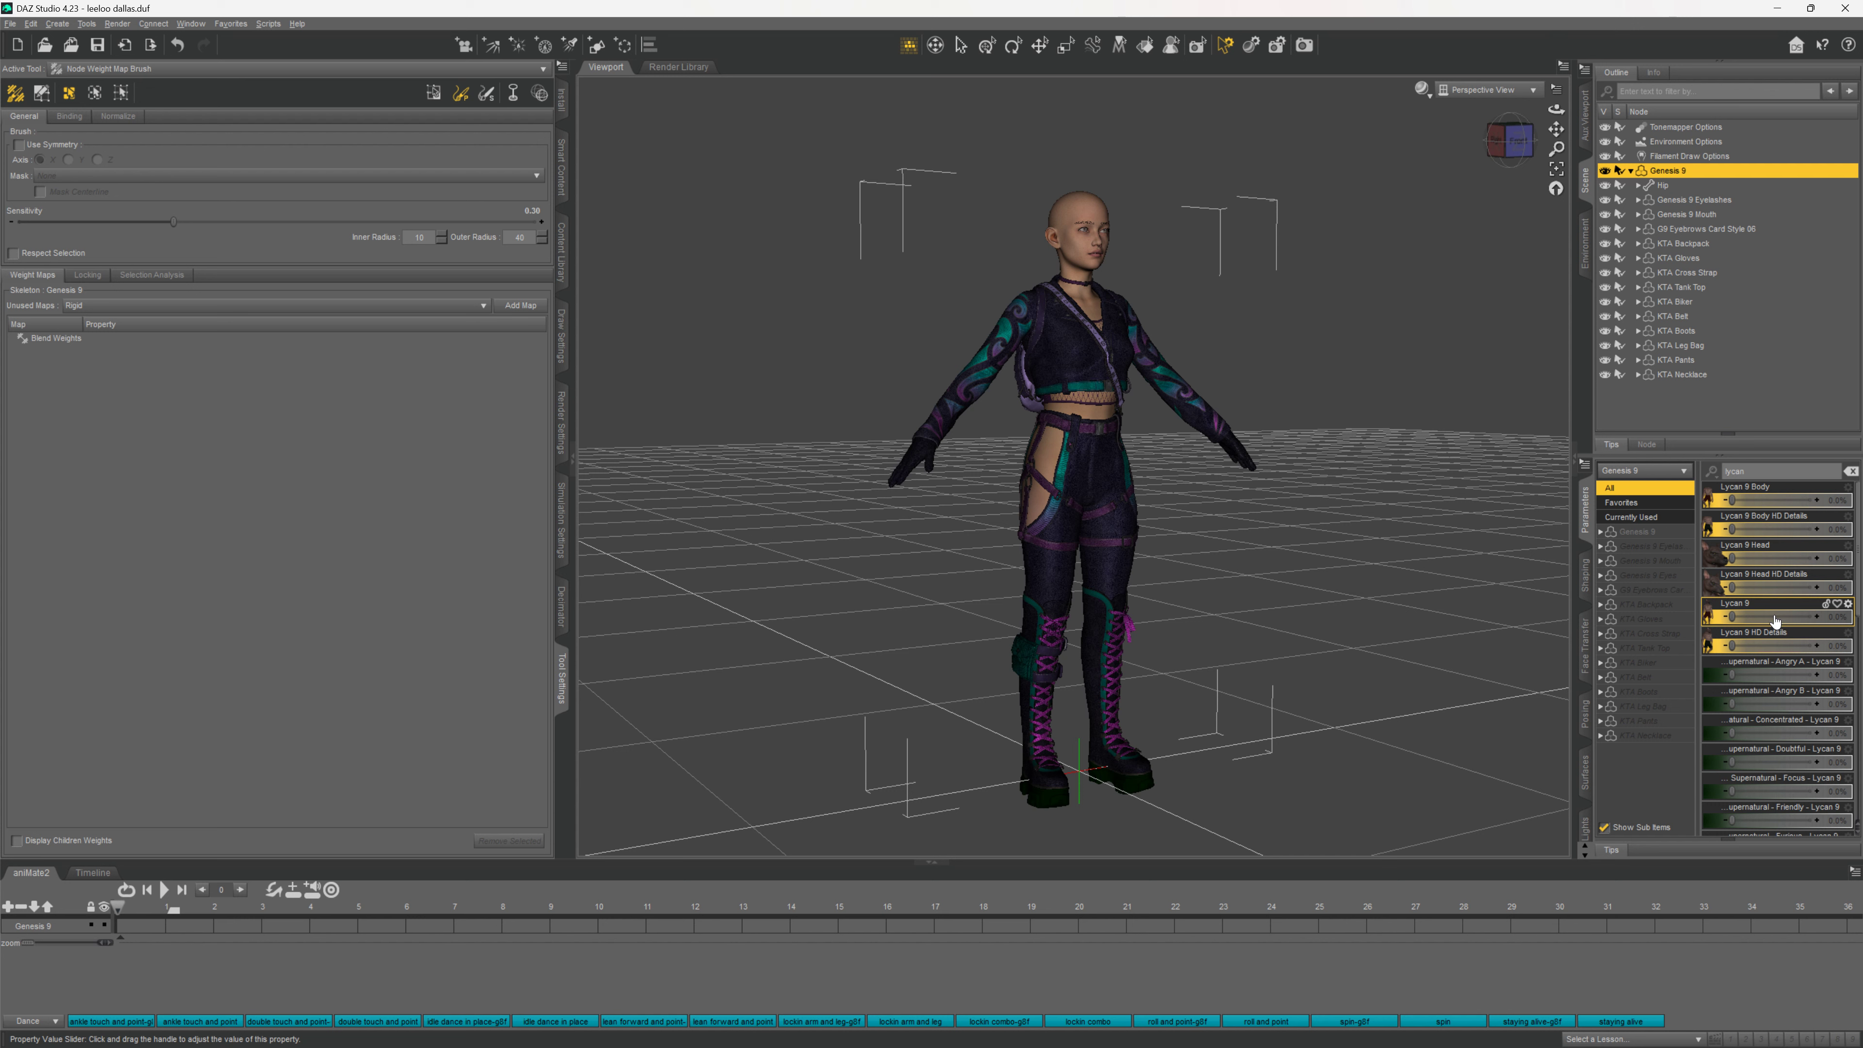
{"action": "mouse_move", "coordinate": [1775, 620]}
{"action": "left_click_drag", "start_coordinate": [1730, 616], "coordinate": [1857, 556]}
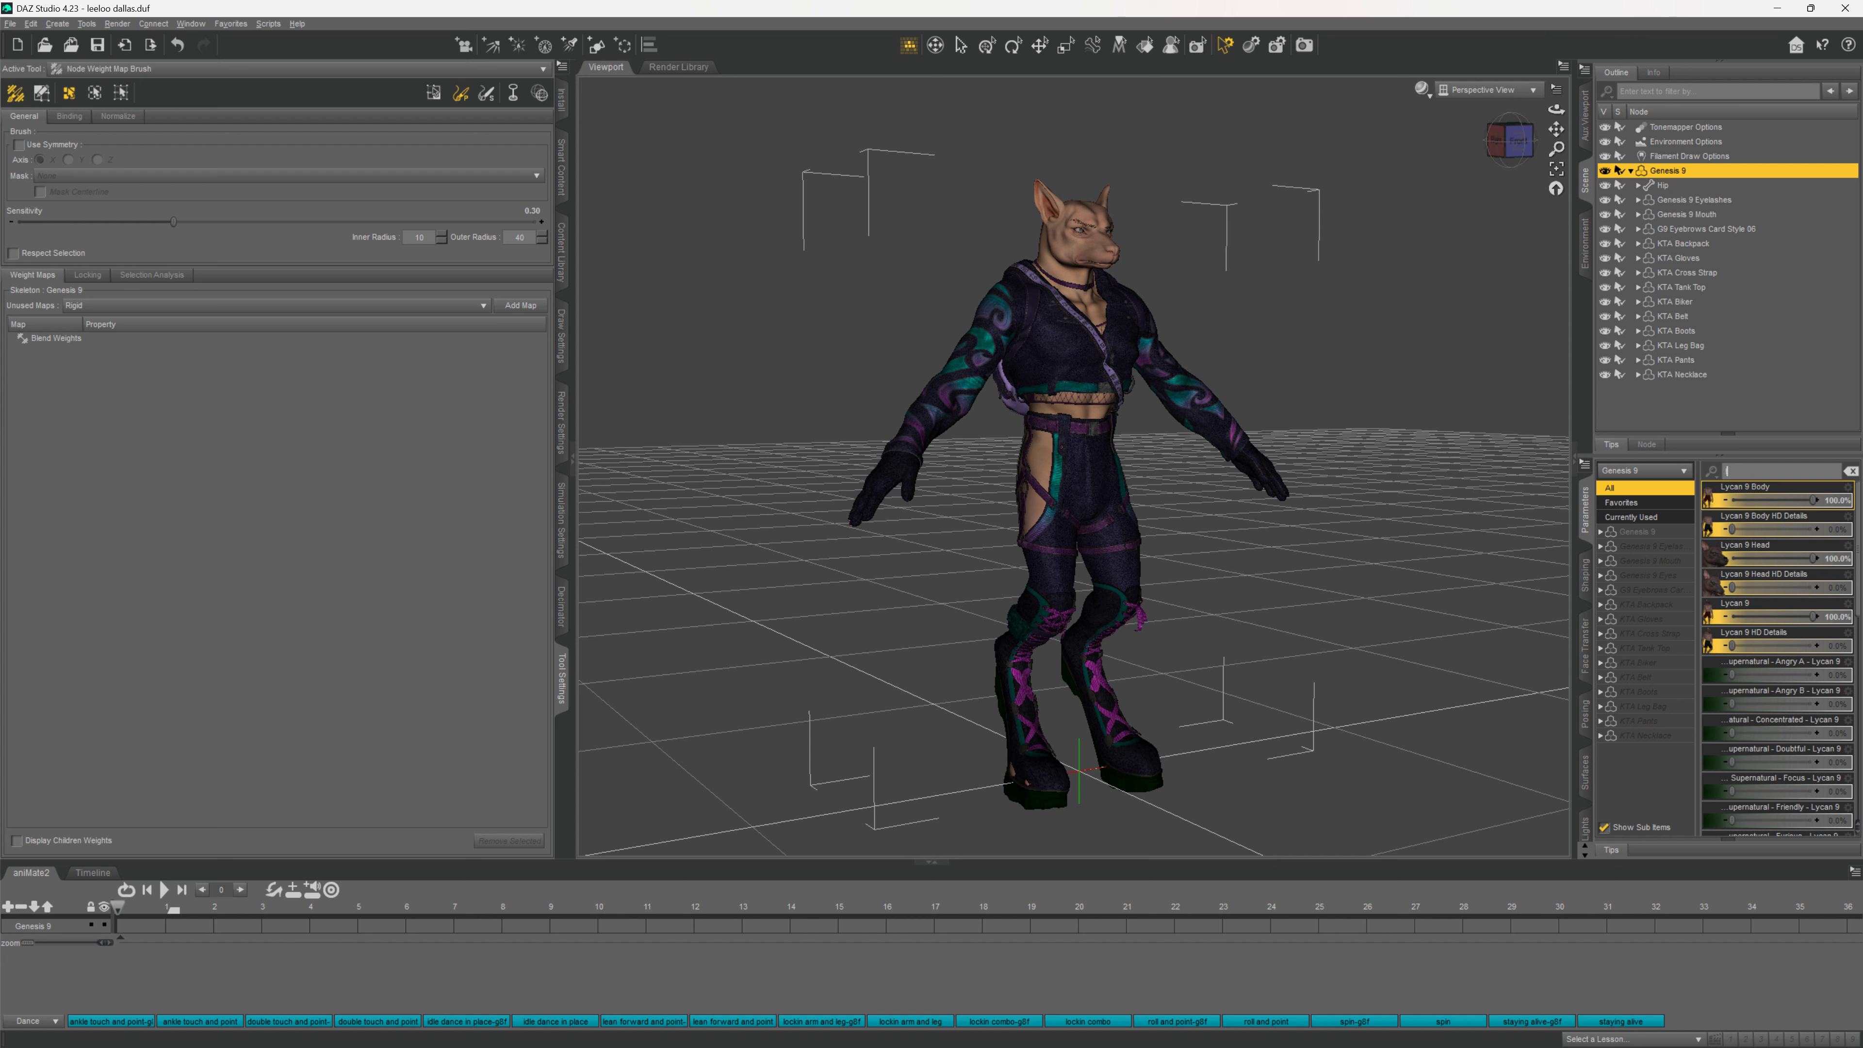
Filter Parameters for 'open', set Jaw Open Wide to about 19%, then clear the filter
{"action": "type", "text": "mo"}
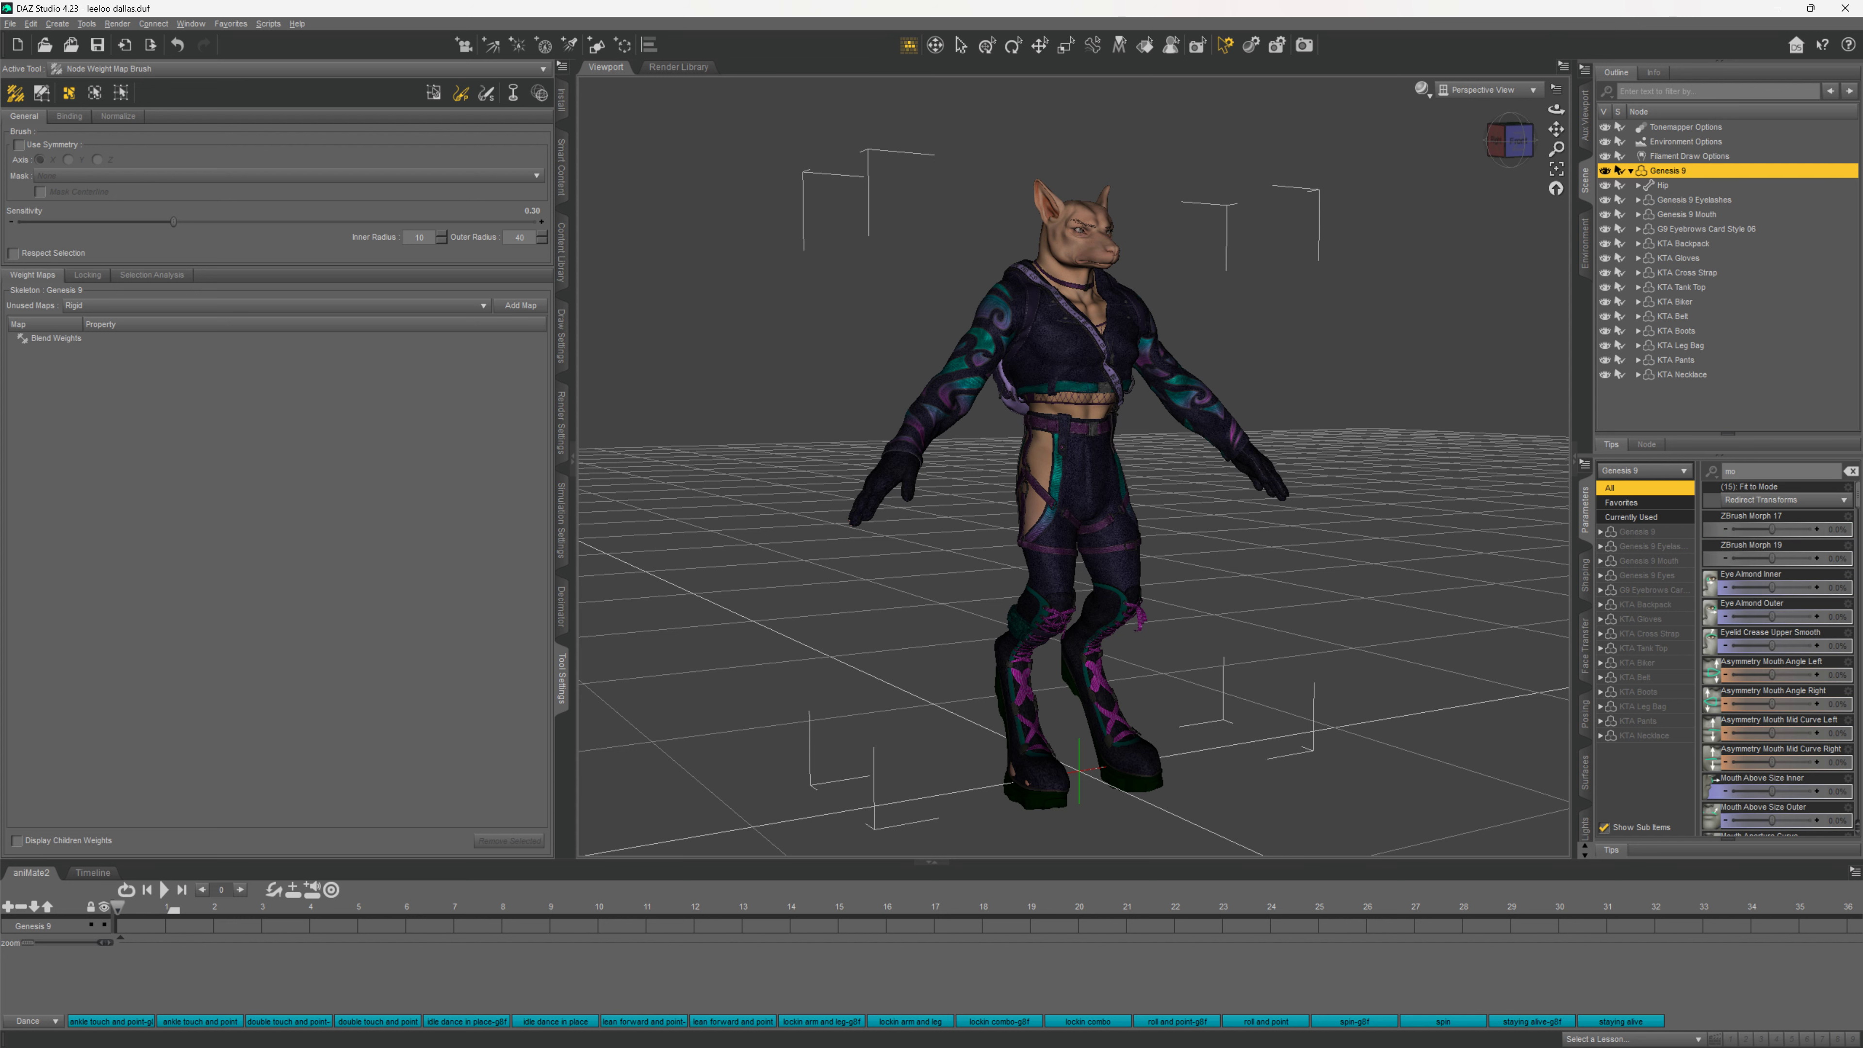
{"action": "key", "text": "BackSpace"}
{"action": "key", "text": "BackSpace"}
{"action": "type", "text": "open"}
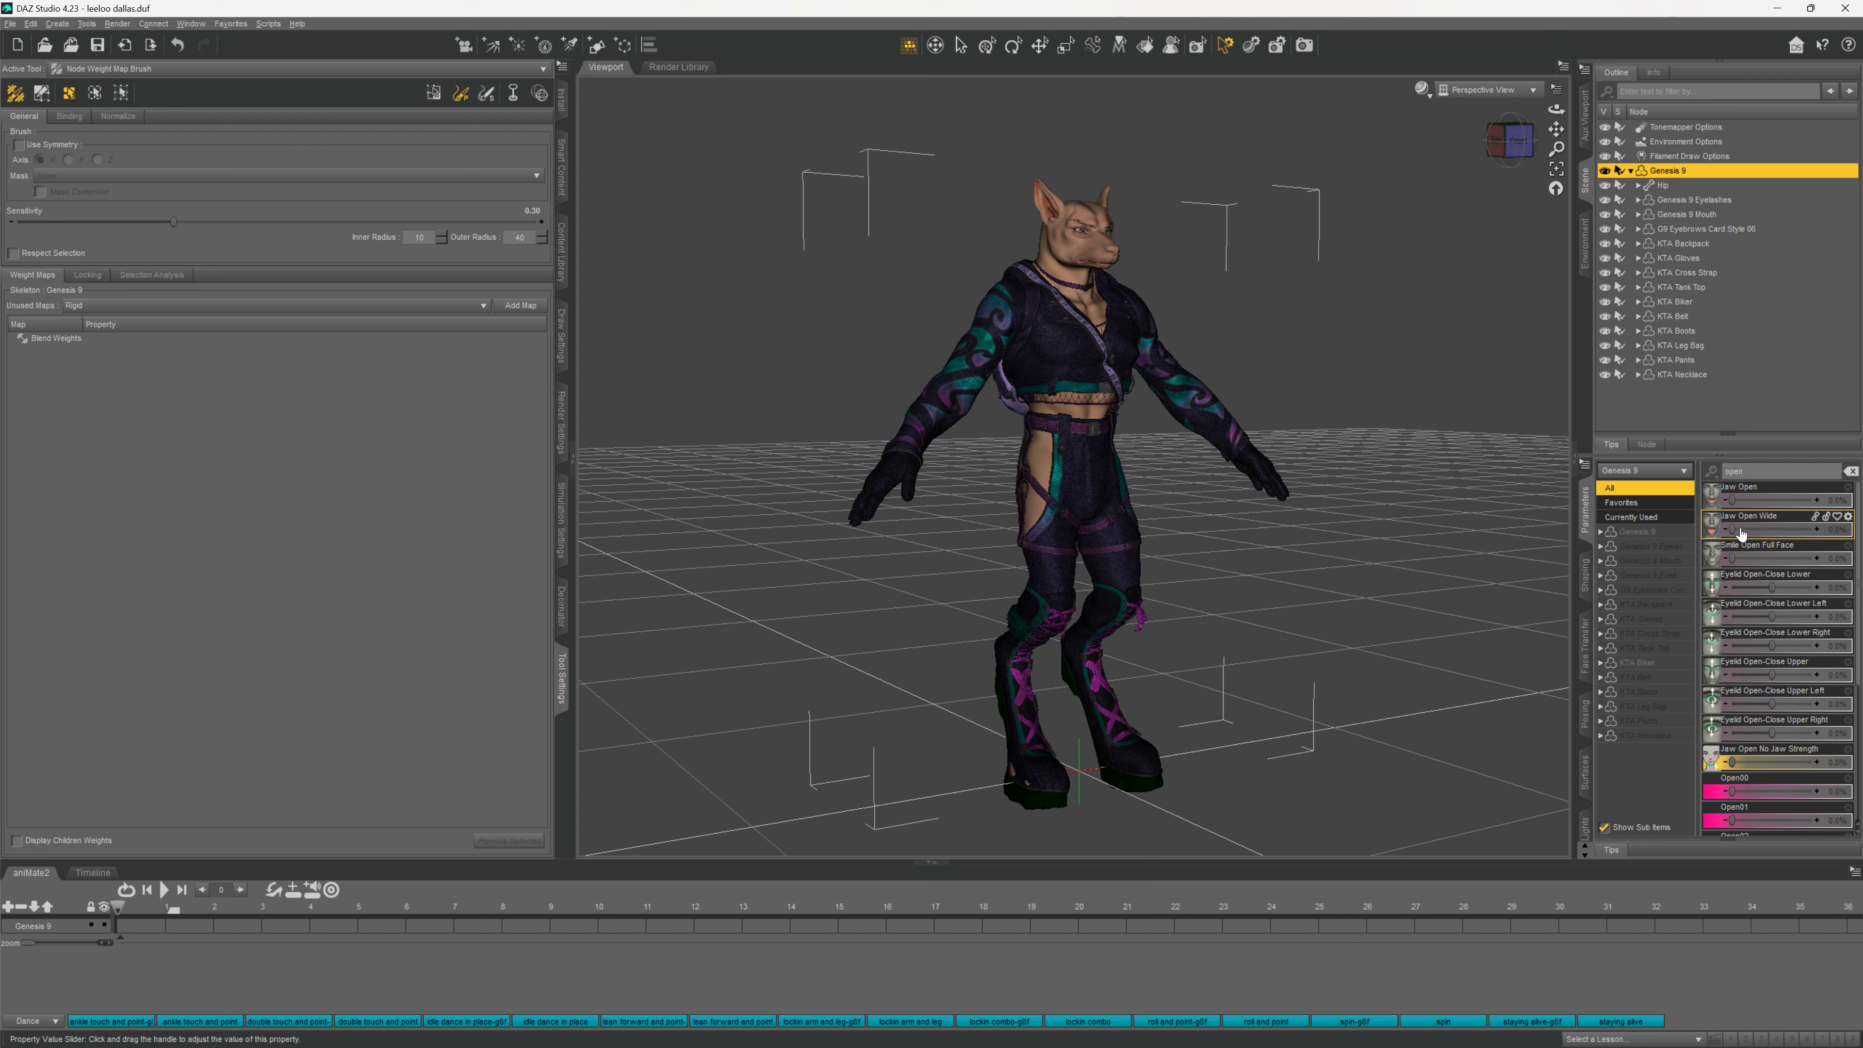
{"action": "left_click_drag", "start_coordinate": [1731, 529], "coordinate": [1736, 528]}
{"action": "left_click_drag", "start_coordinate": [1736, 528], "coordinate": [1854, 541]}
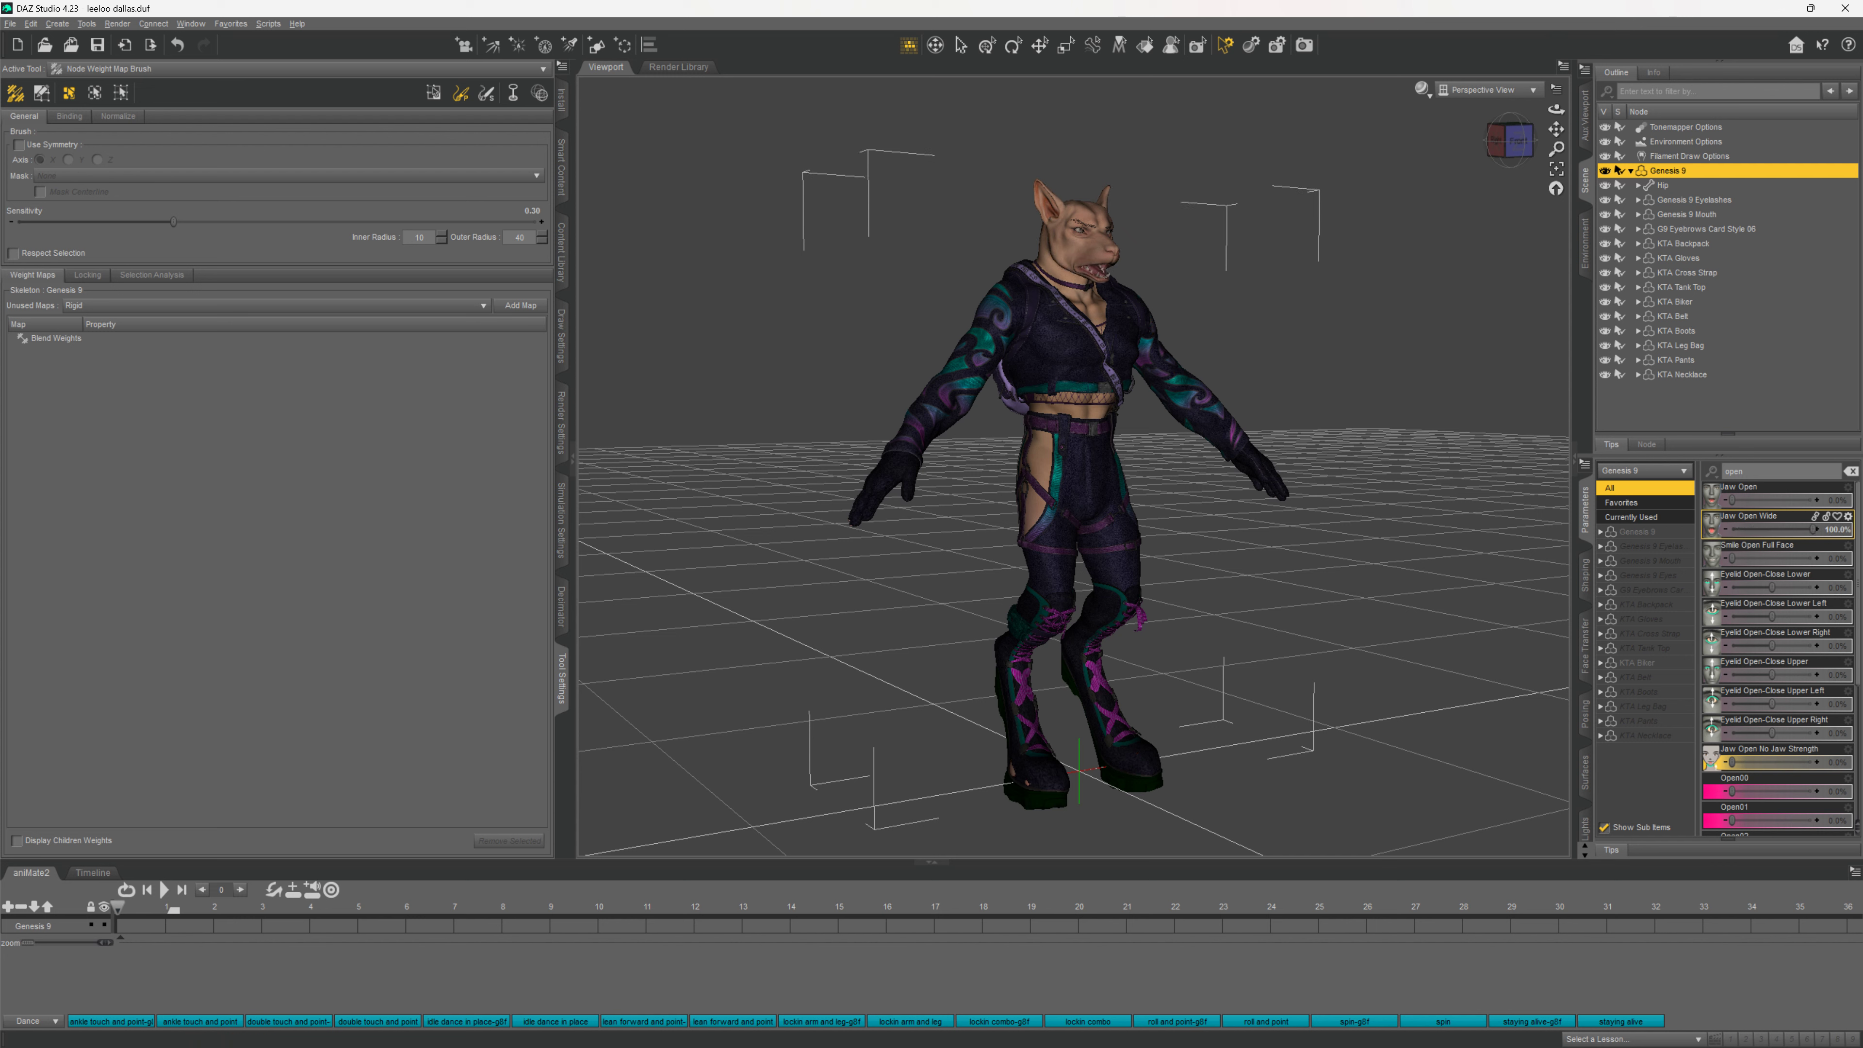
{"action": "left_click", "coordinate": [1745, 481]}
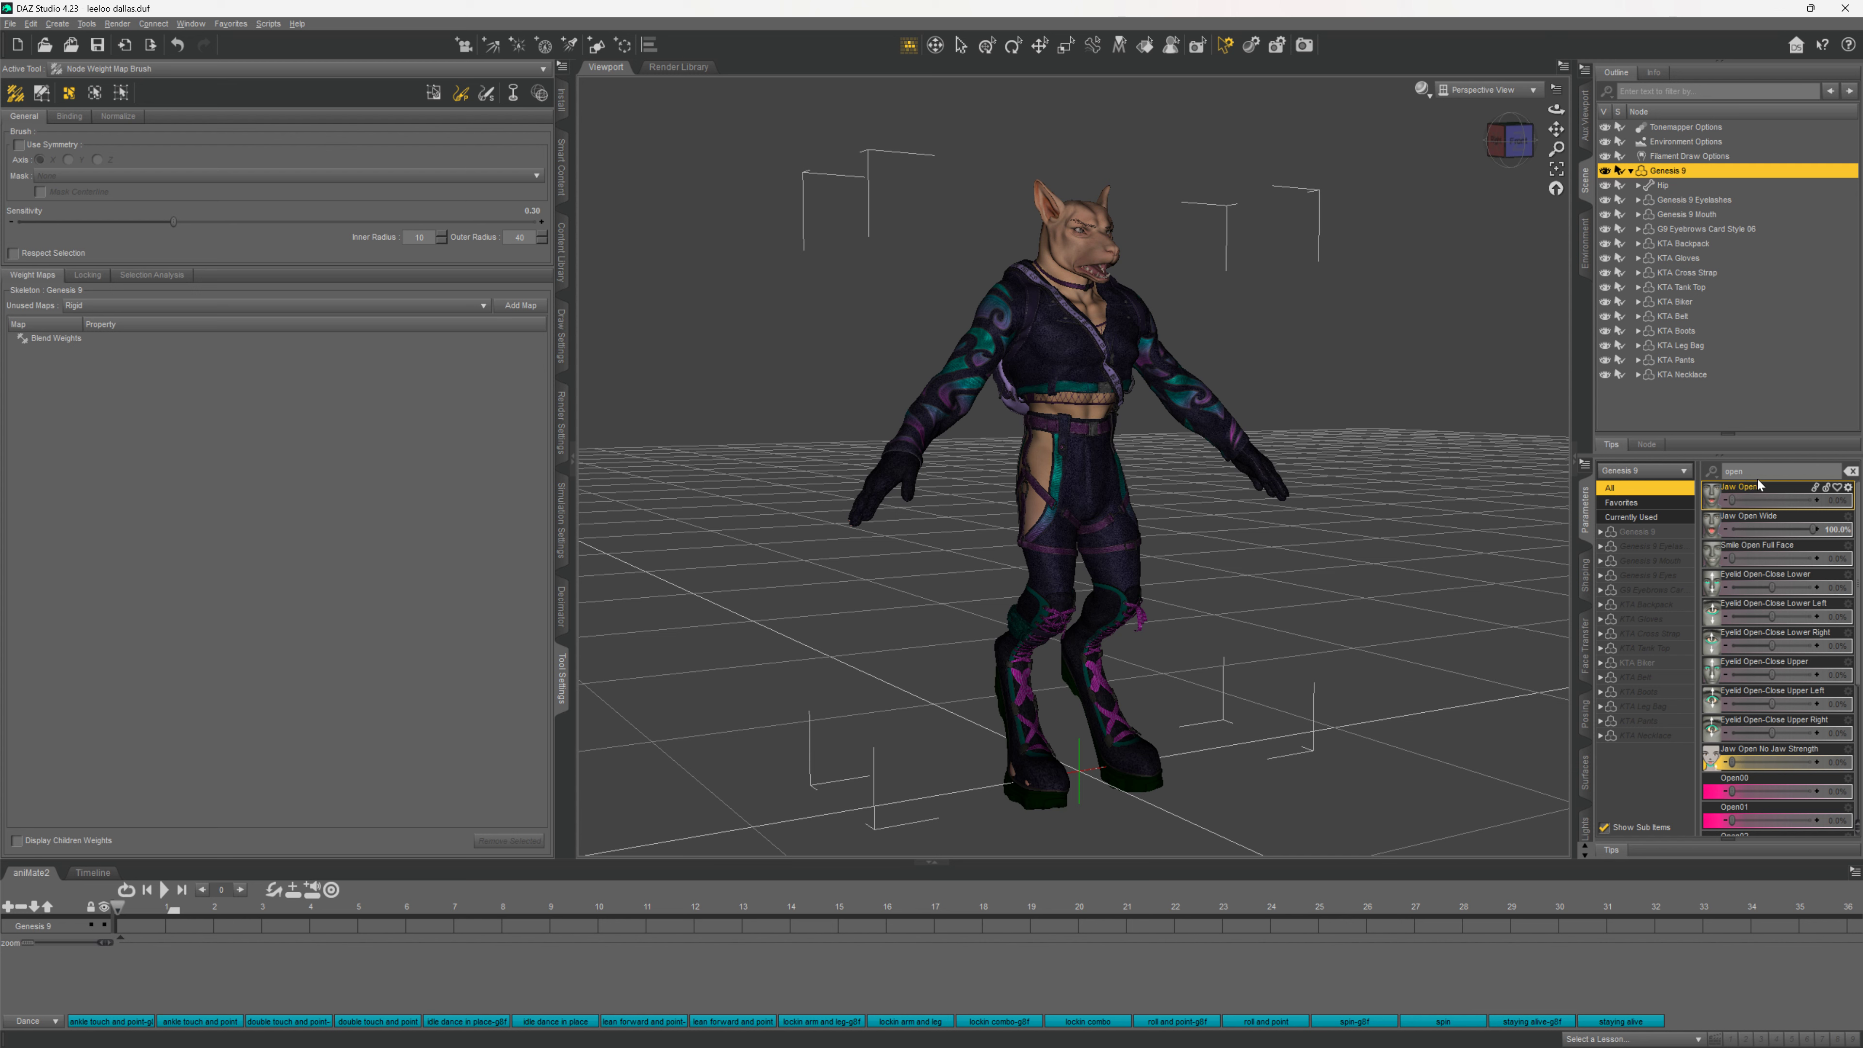
{"action": "key", "text": "BackSpace"}
{"action": "key", "text": "BackSpace"}
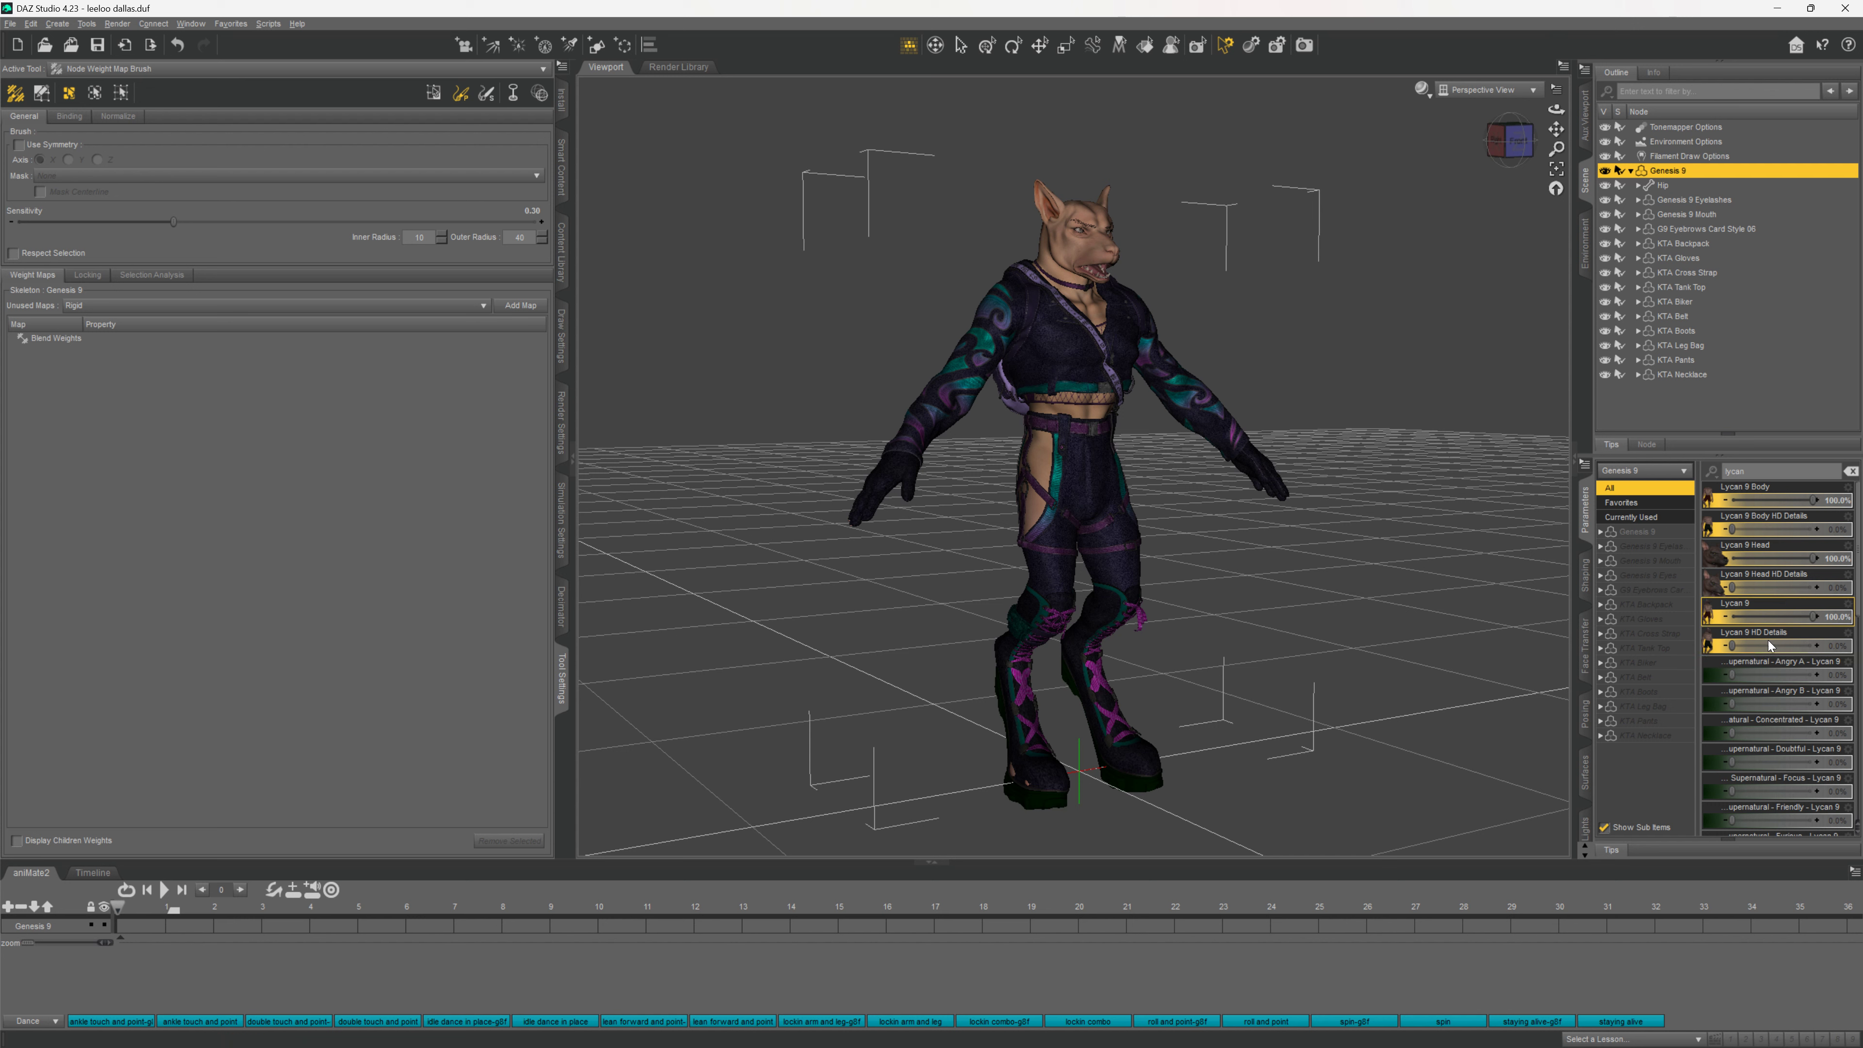
Set Lycan 9 to 0 and compare the werewolf and human shapes, ending on human
{"action": "left_click", "coordinate": [1829, 622]}
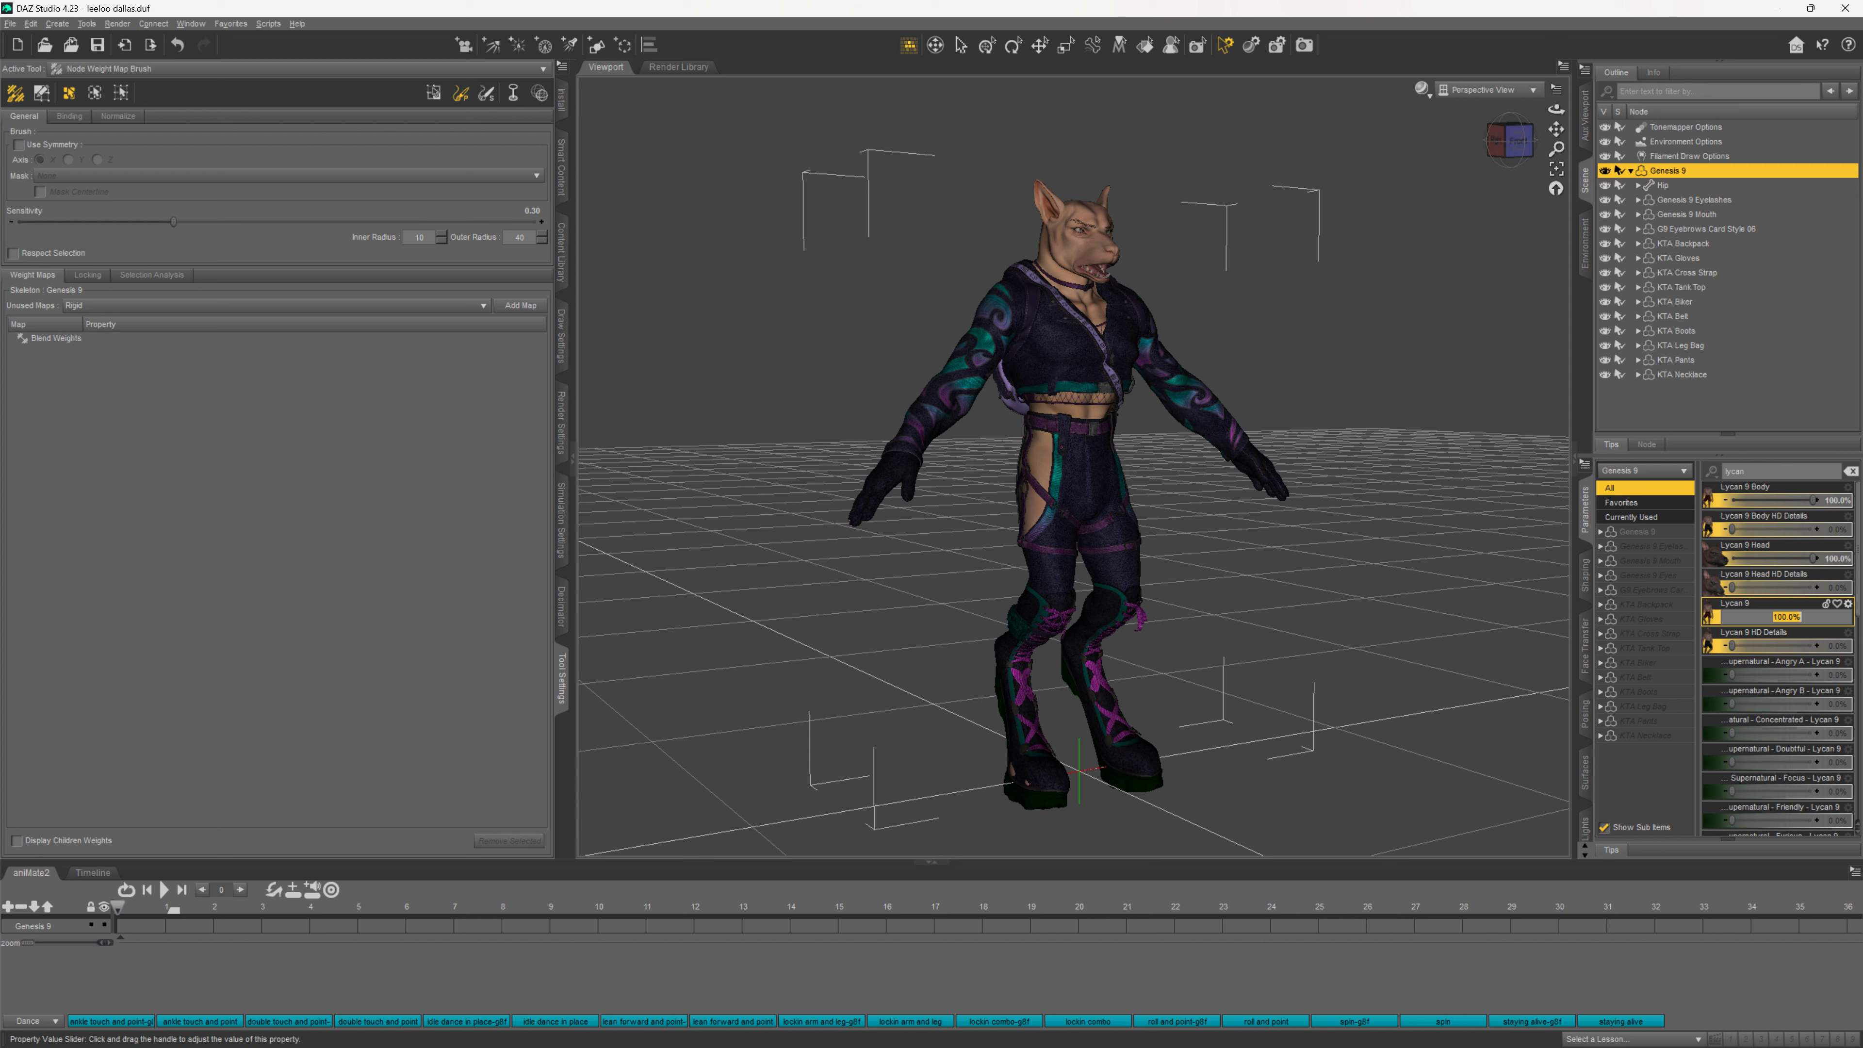
{"action": "type", "text": "0"}
{"action": "key", "text": "Return"}
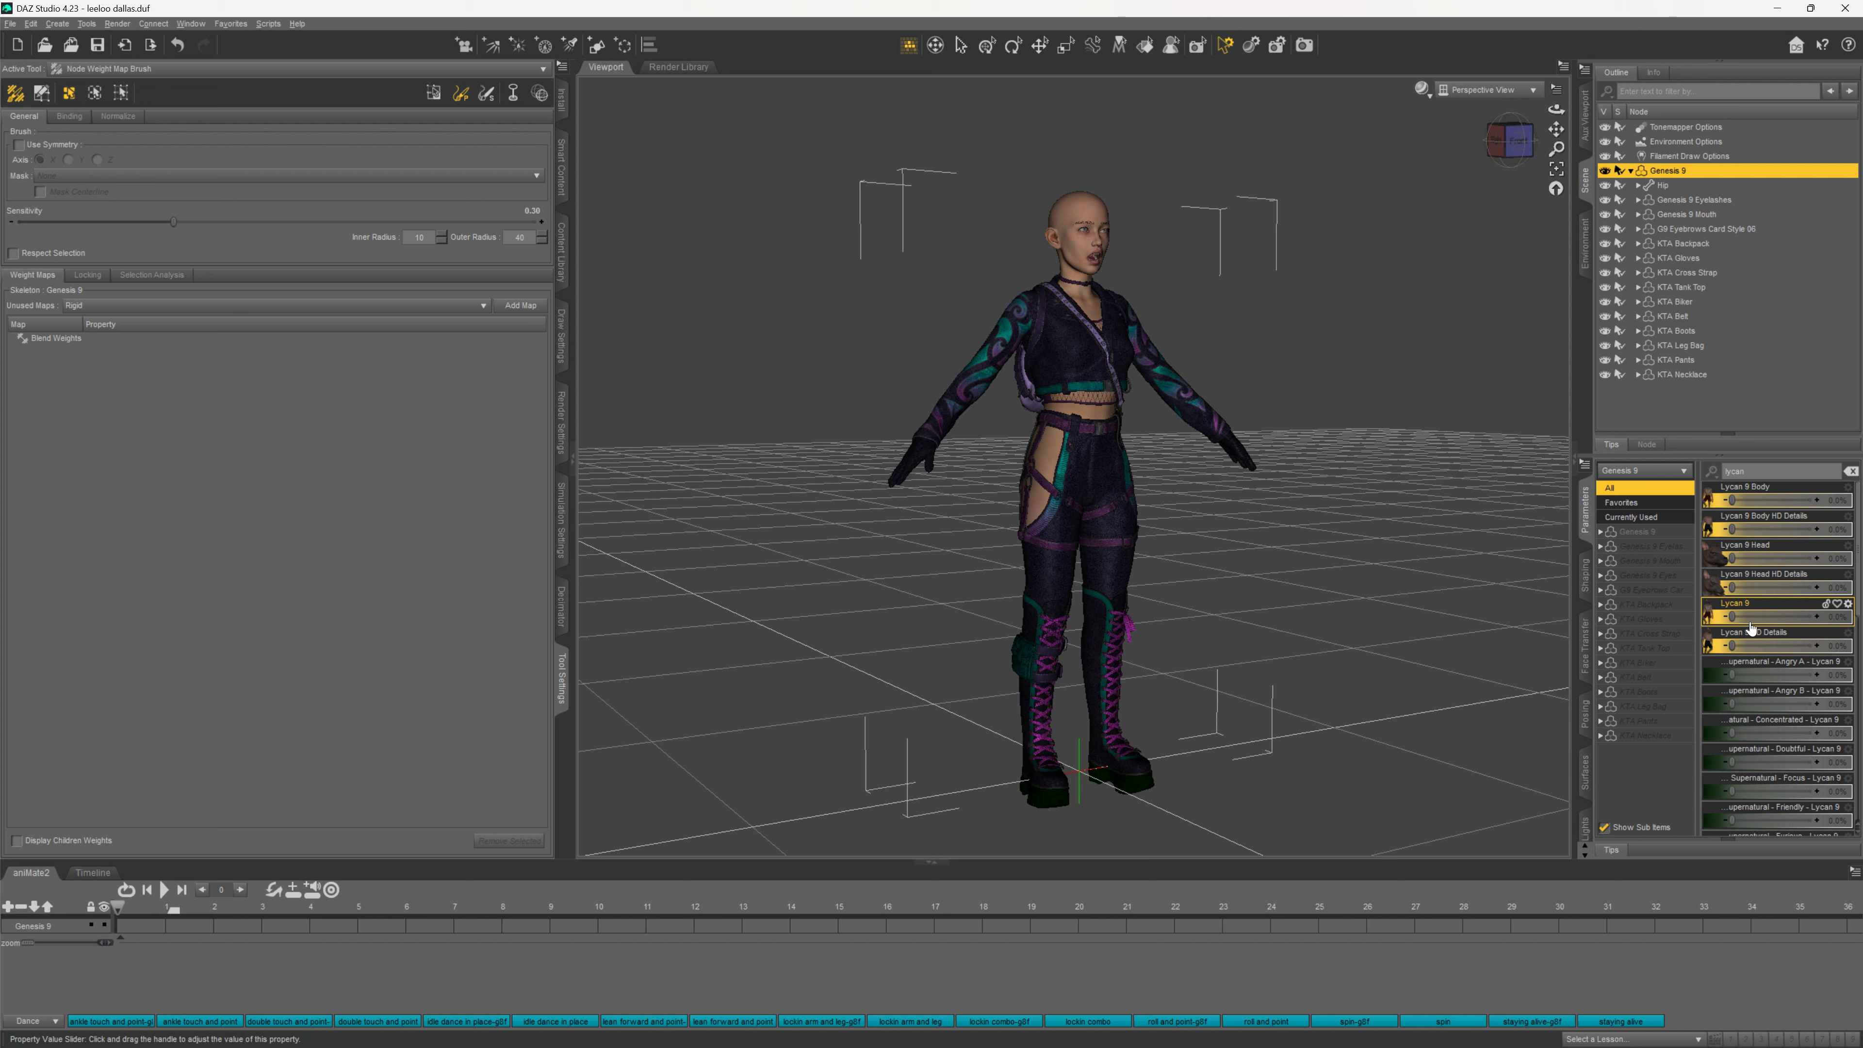
{"action": "left_click_drag", "start_coordinate": [1733, 618], "coordinate": [1862, 556]}
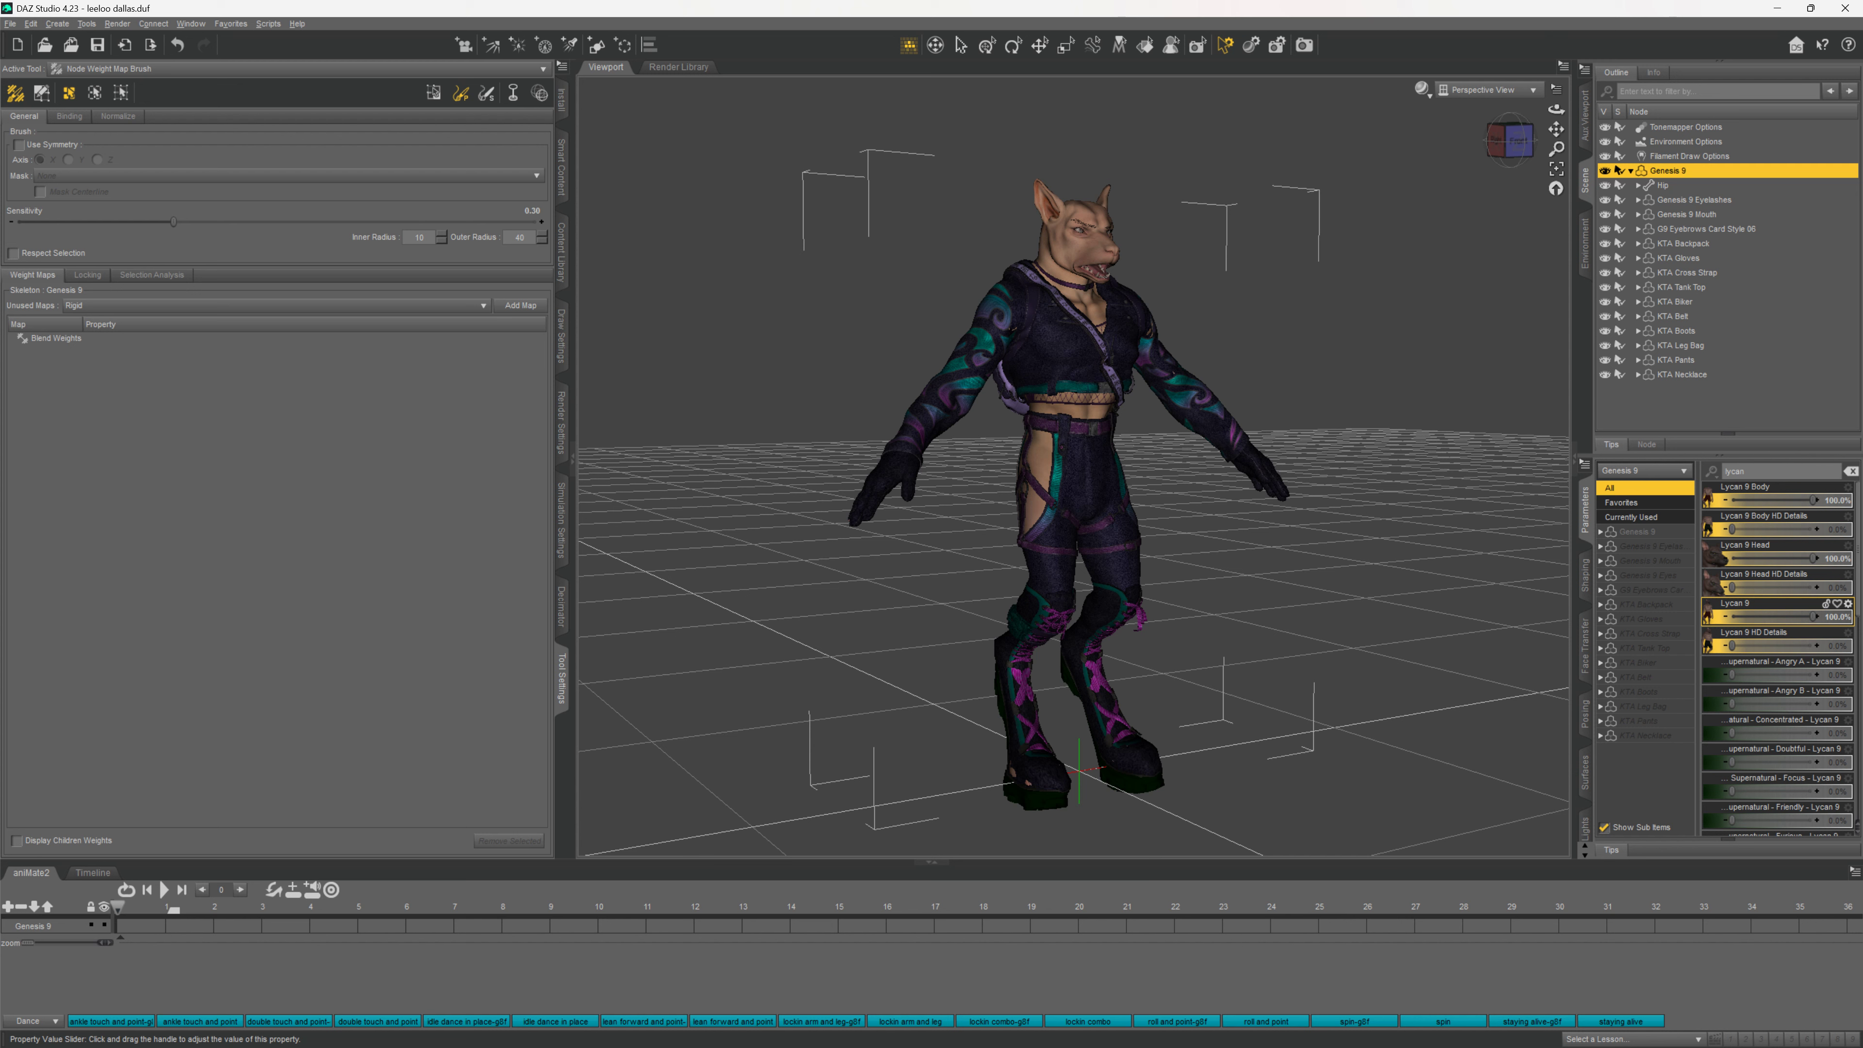
{"action": "mouse_move", "coordinate": [1862, 558]}
{"action": "left_mouse_down"}
{"action": "mouse_move", "coordinate": [1660, 576]}
{"action": "mouse_move", "coordinate": [1859, 578]}
{"action": "left_mouse_up"}
{"action": "left_click_drag", "start_coordinate": [1834, 555], "coordinate": [1699, 580]}
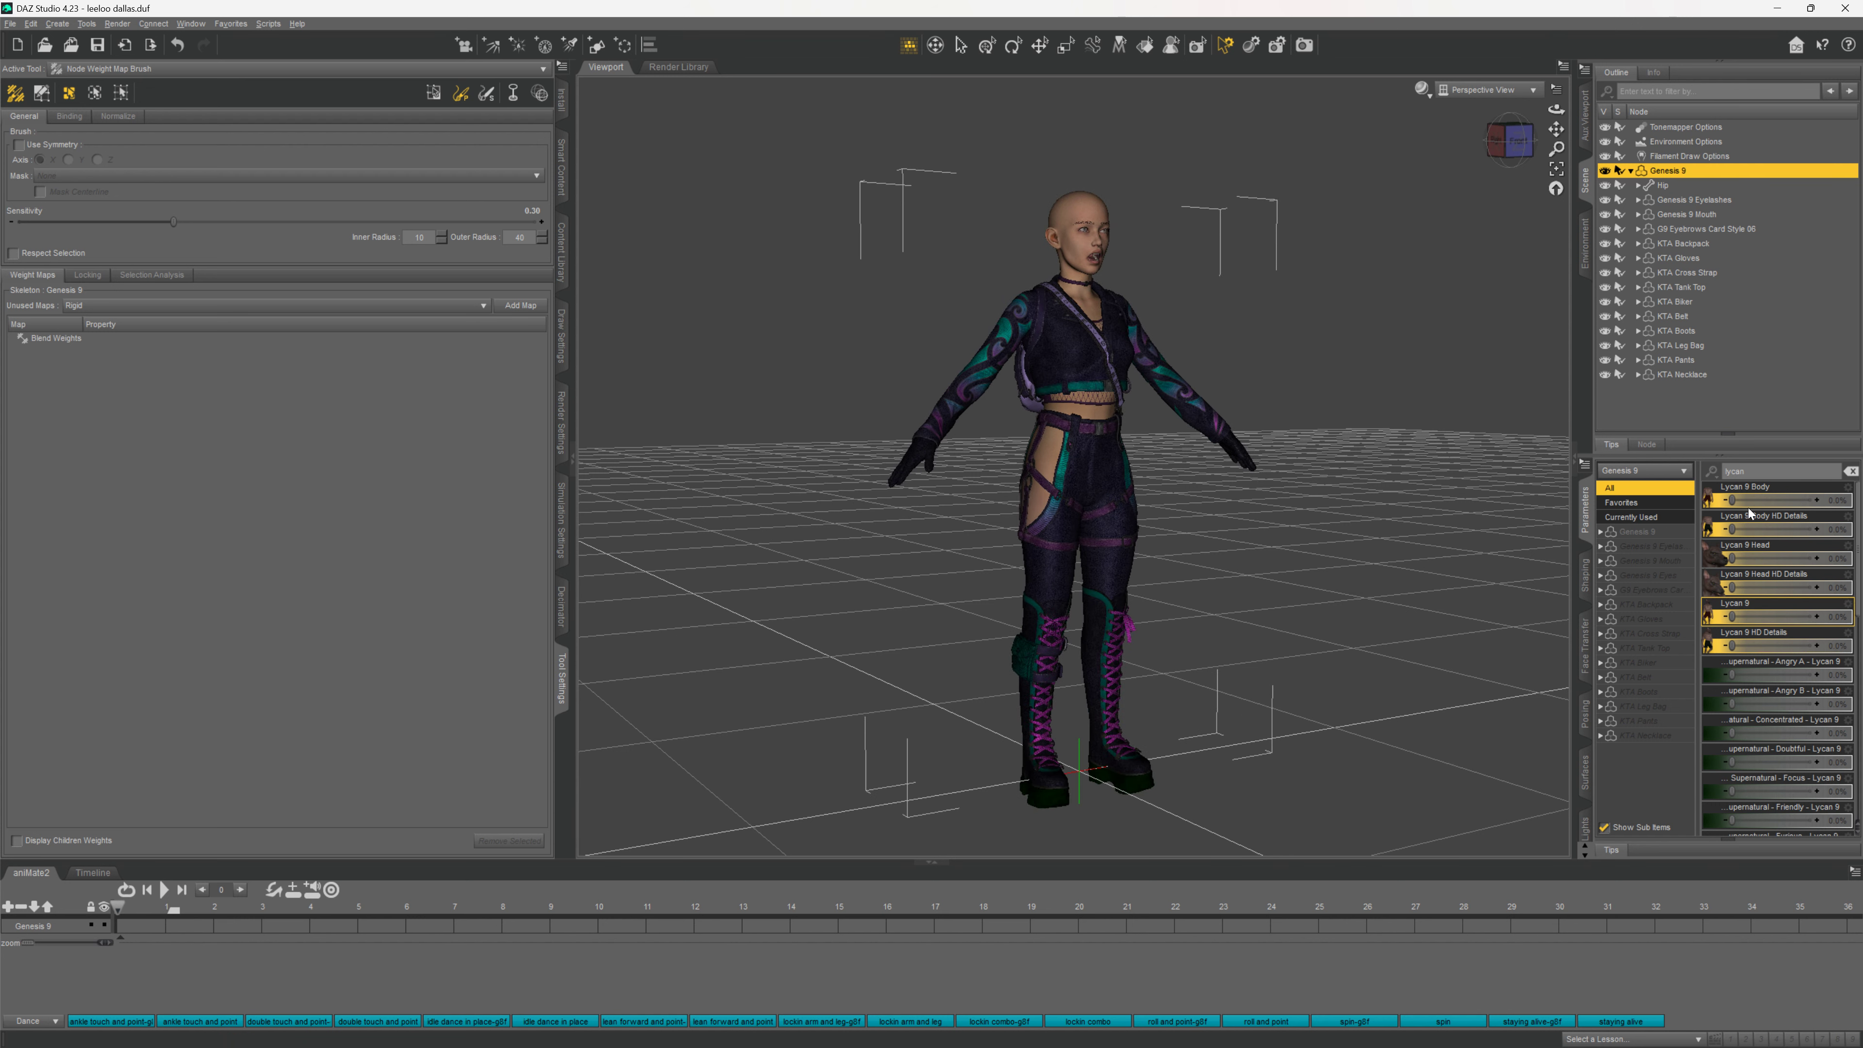
Swap the filter to 'open' and set Jaw Open Wide to 0% to close the mouth
{"action": "left_click", "coordinate": [1769, 471]}
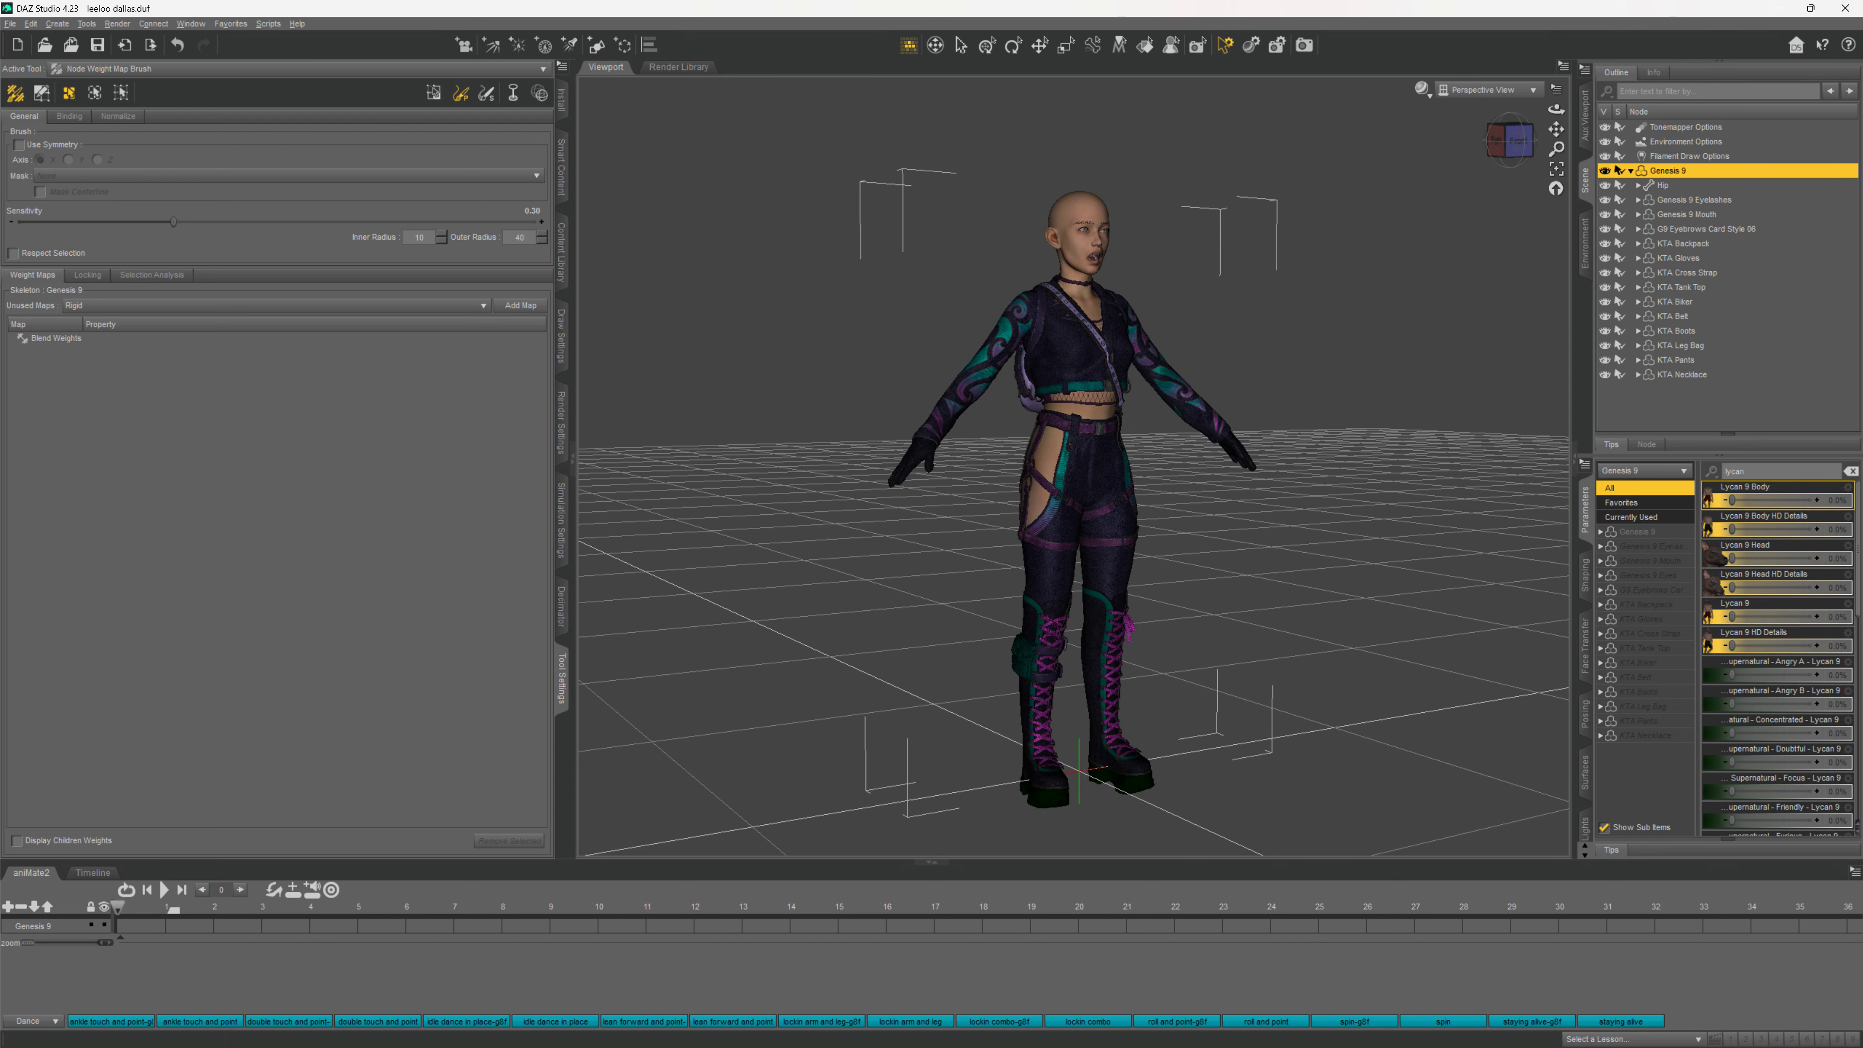
{"action": "key", "text": "BackSpace"}
{"action": "key", "text": "BackSpace"}
{"action": "key", "text": "BackSpace"}
{"action": "key", "text": "BackSpace"}
{"action": "key", "text": "BackSpace"}
{"action": "type", "text": "open"}
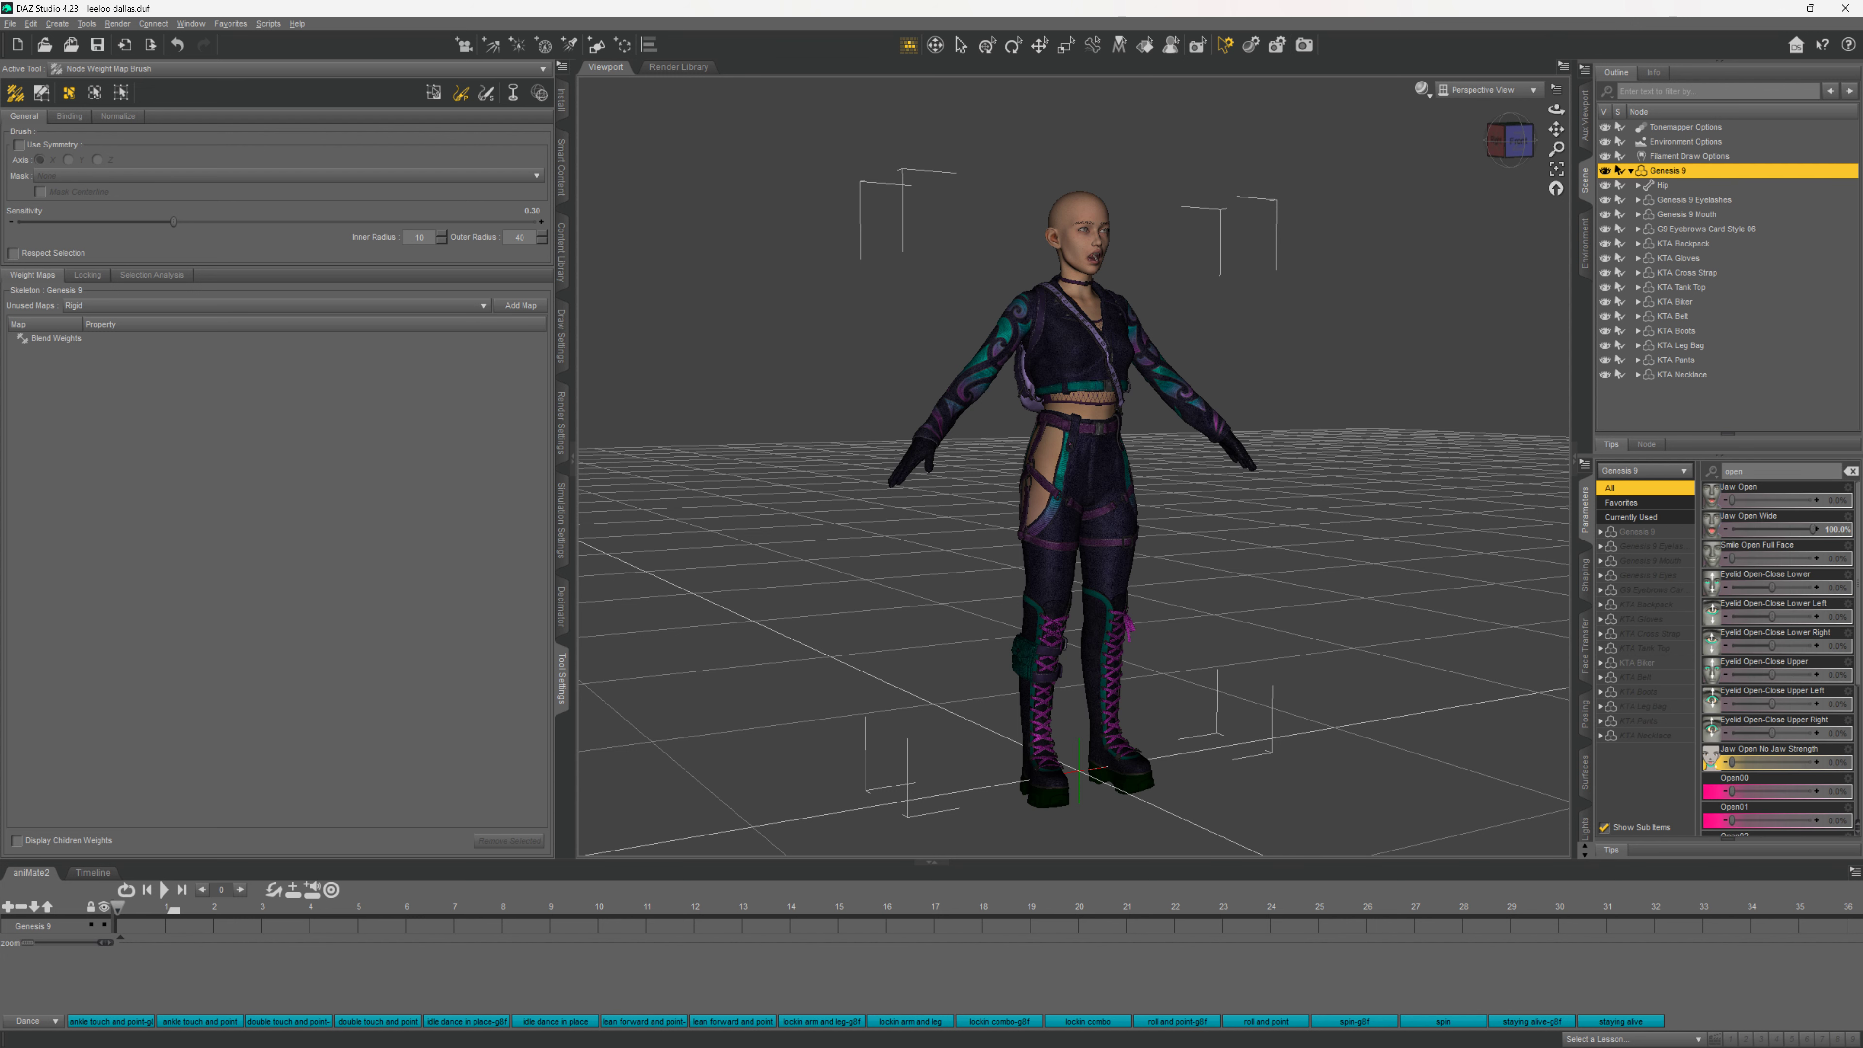
{"action": "left_click", "coordinate": [1836, 538]}
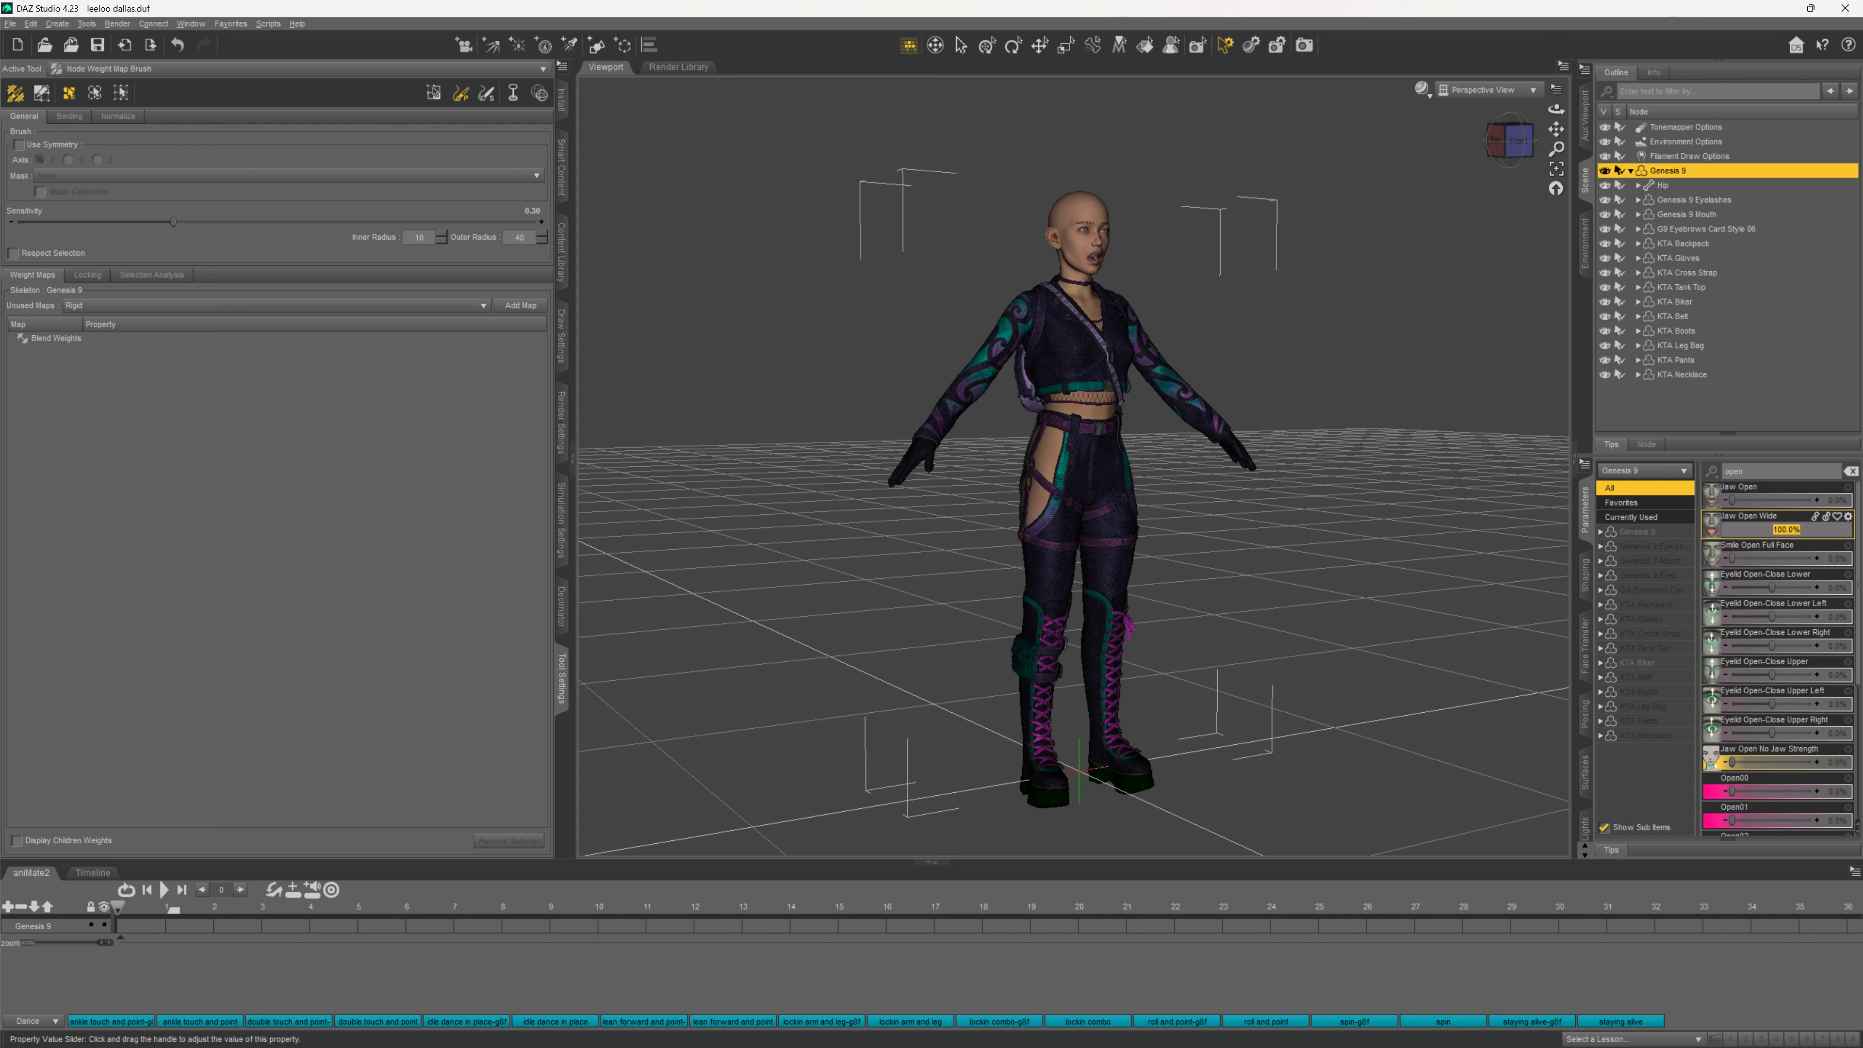
{"action": "type", "text": "0"}
{"action": "key", "text": "Return"}
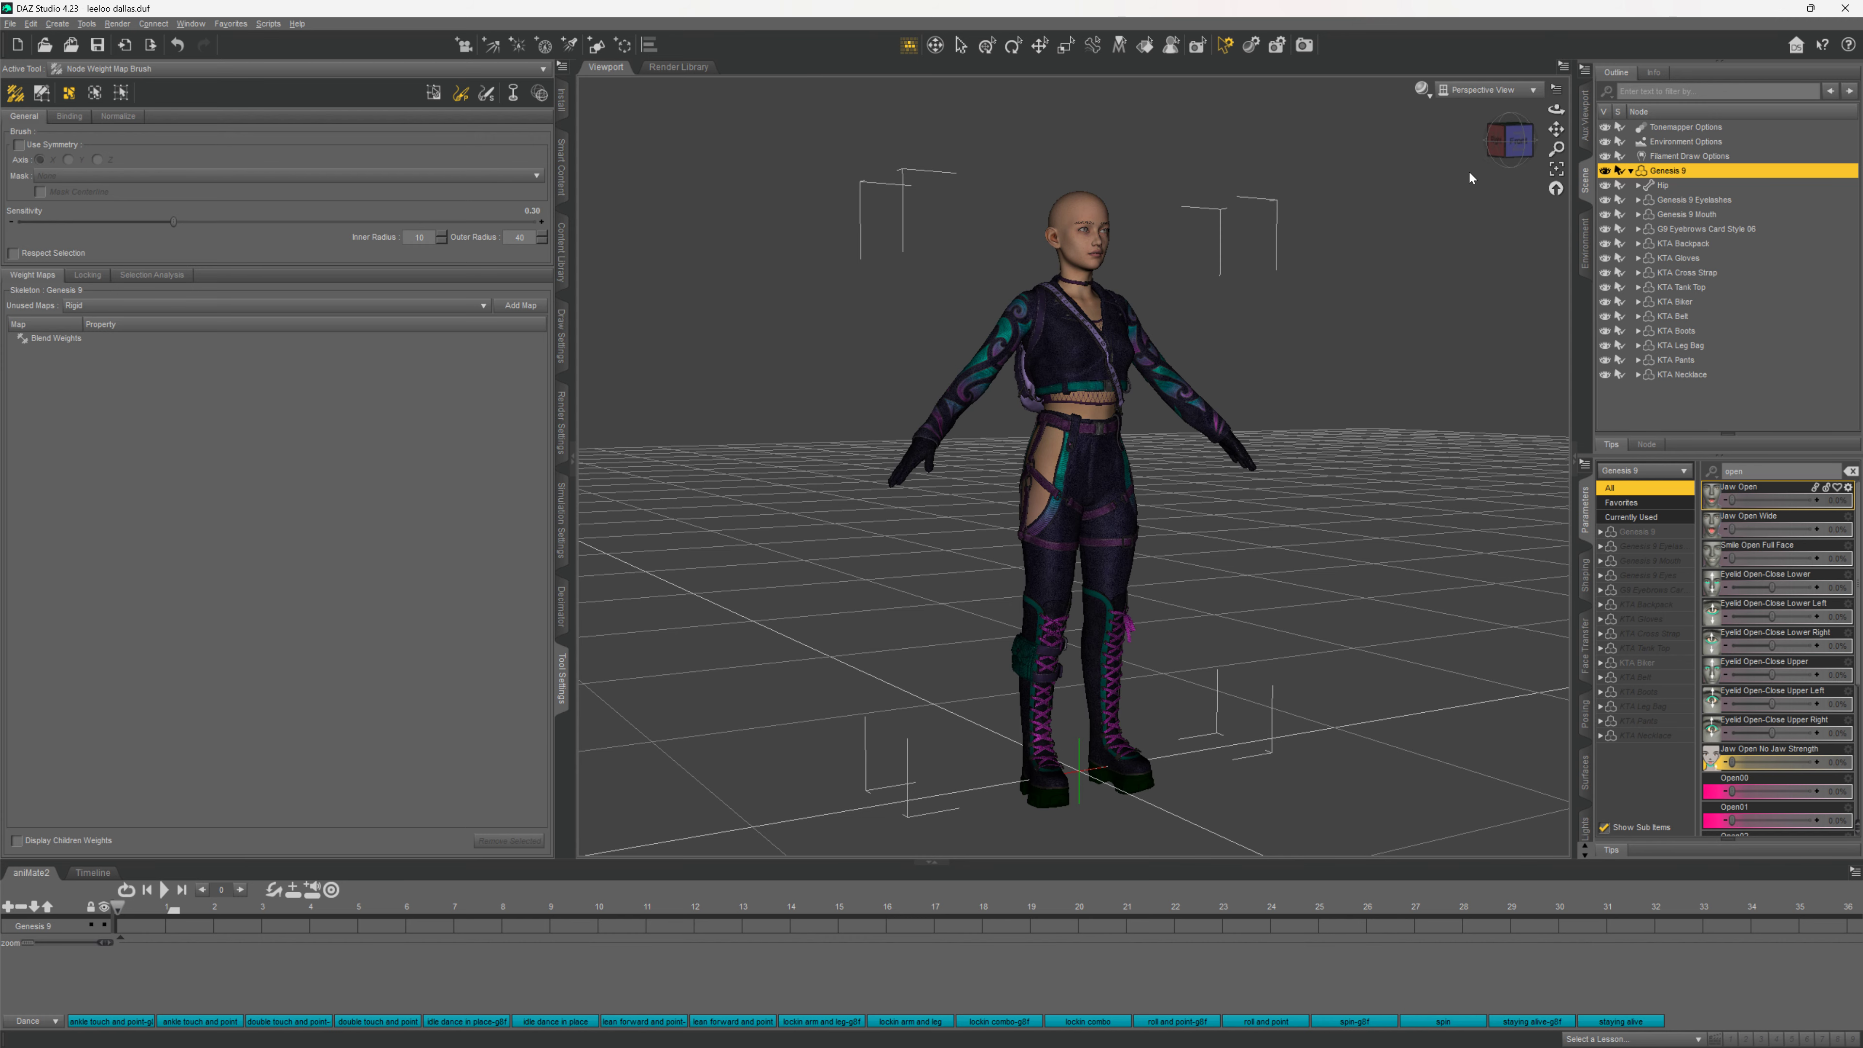
{"action": "left_click", "coordinate": [1501, 134]}
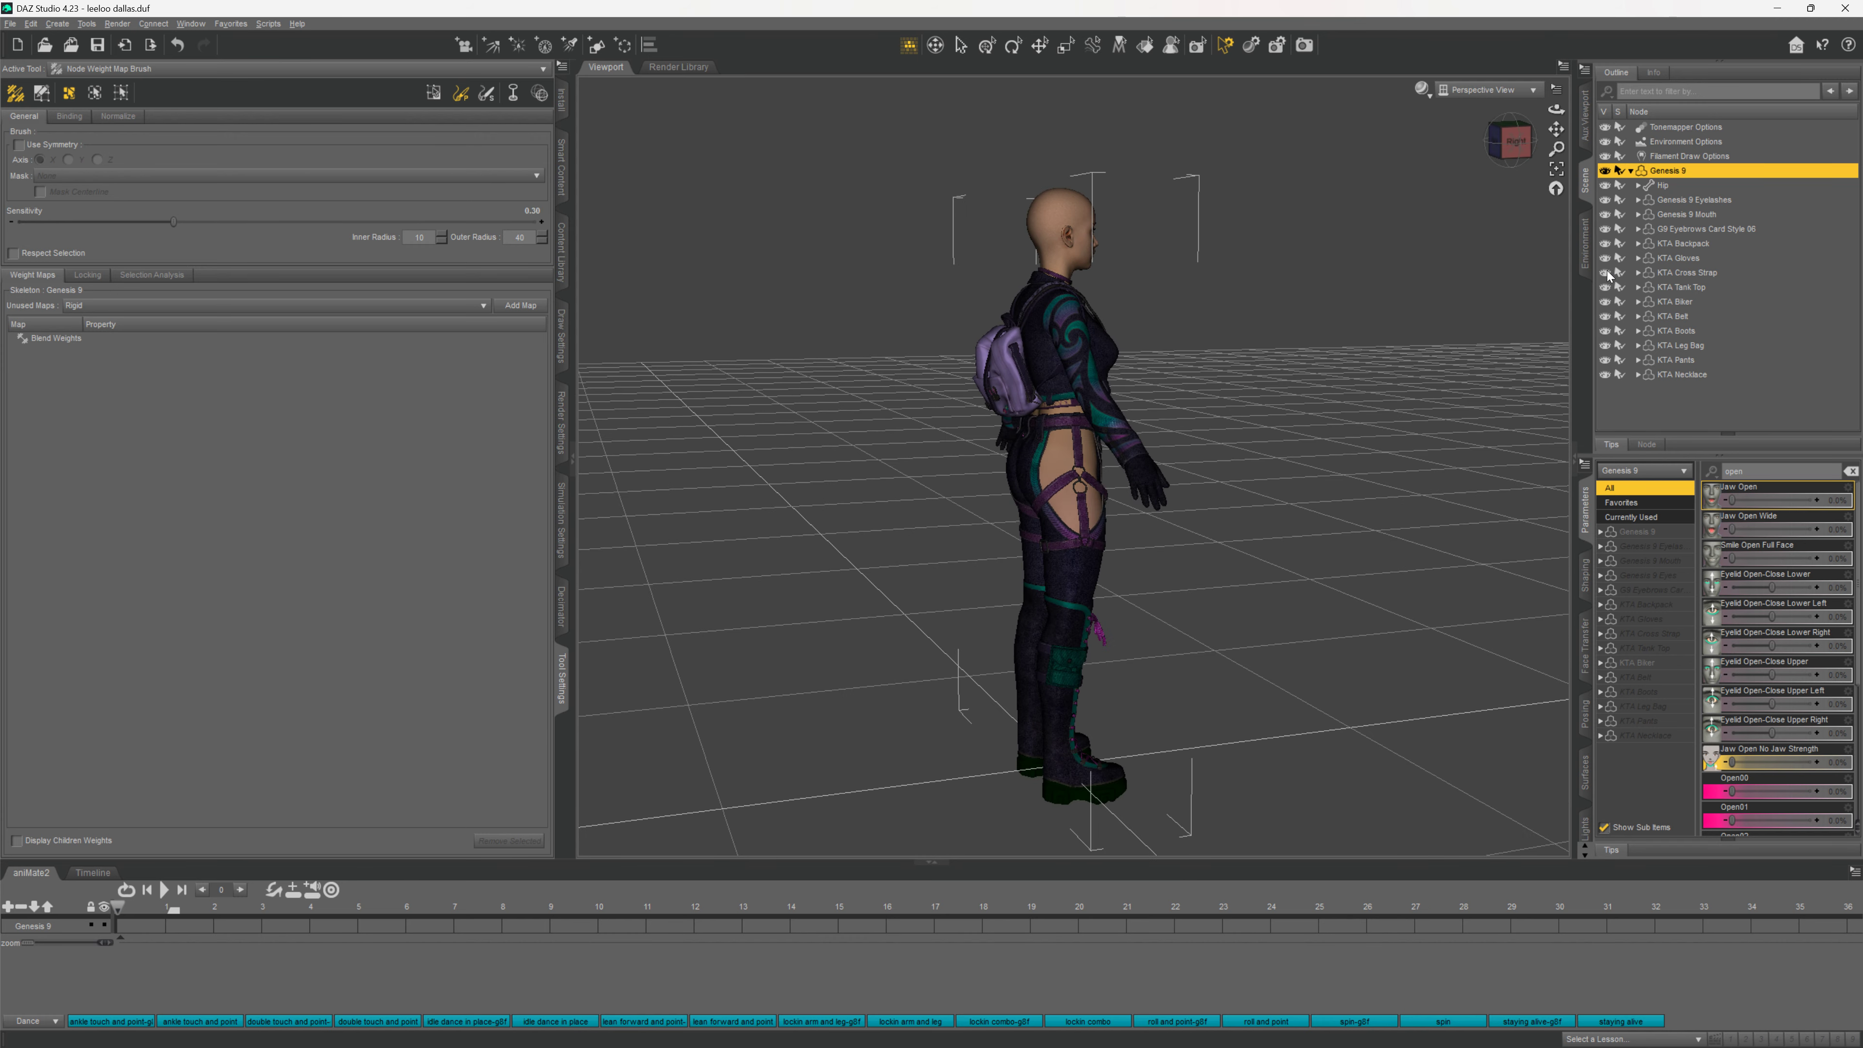
{"action": "left_click", "coordinate": [1606, 244]}
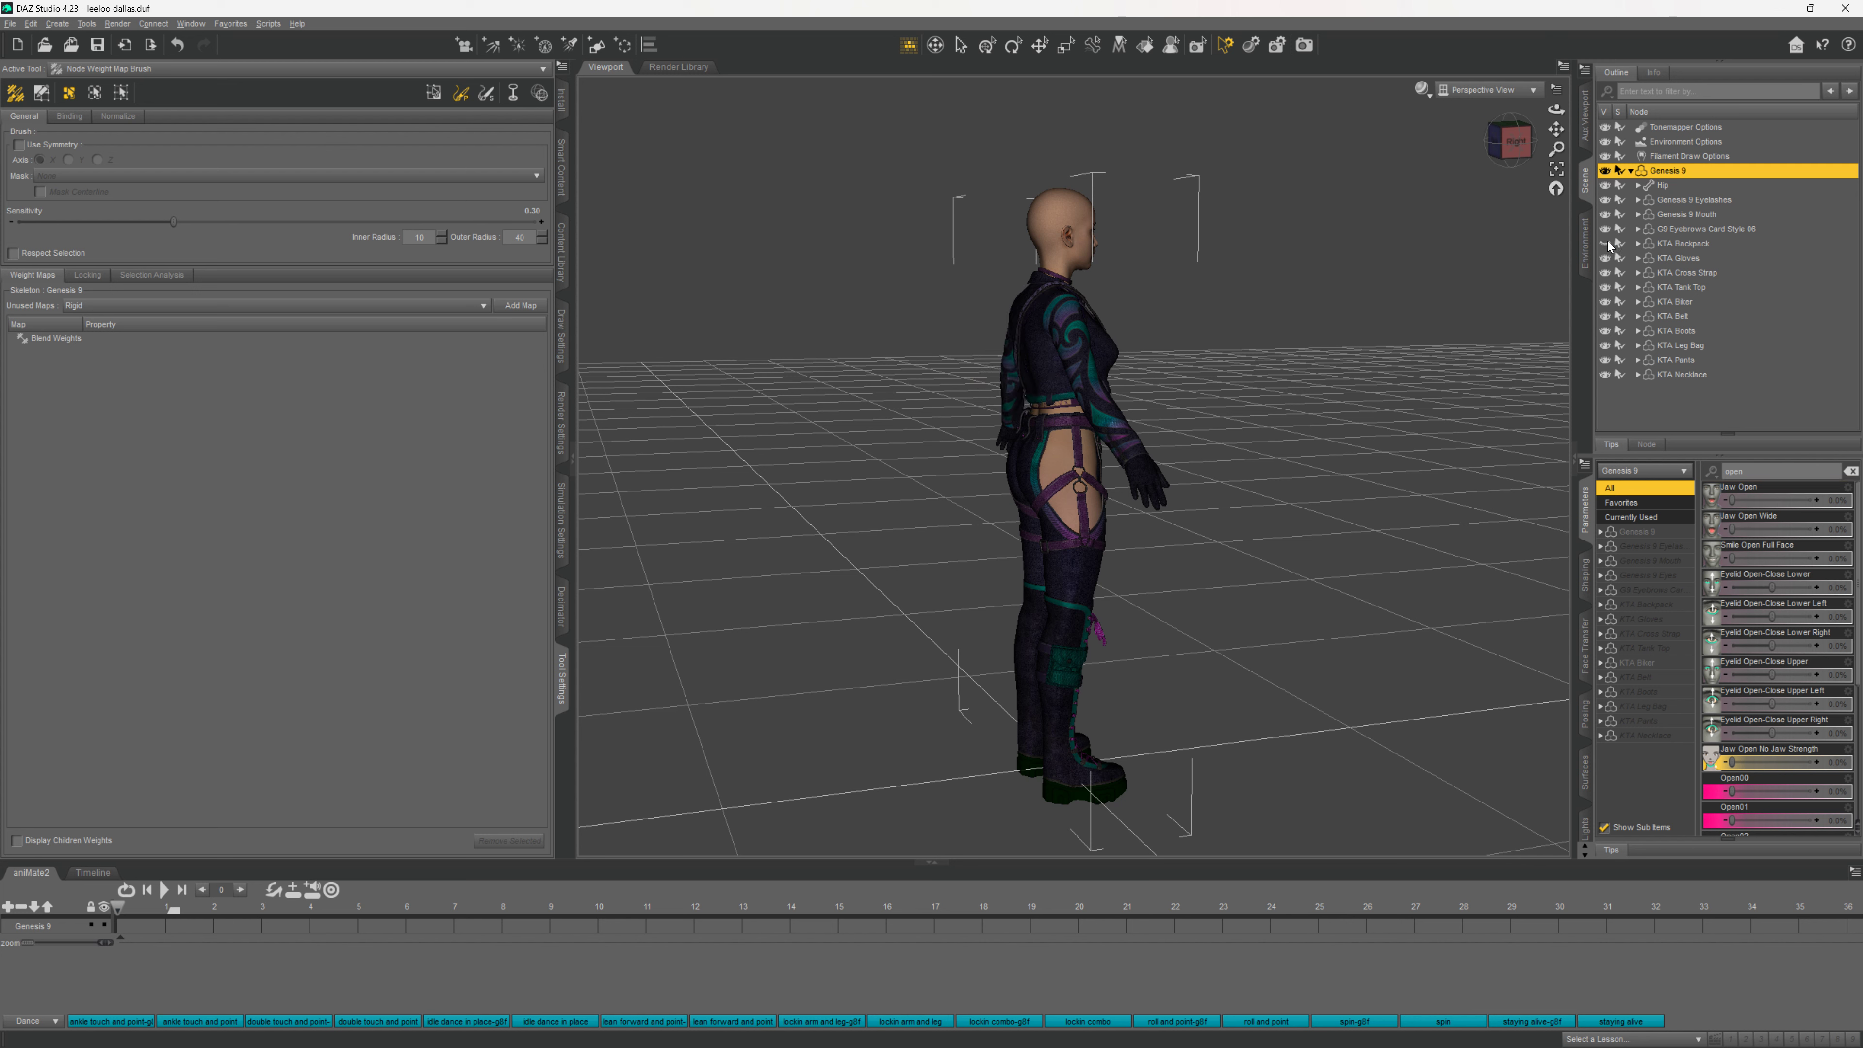
{"action": "left_click", "coordinate": [1606, 244]}
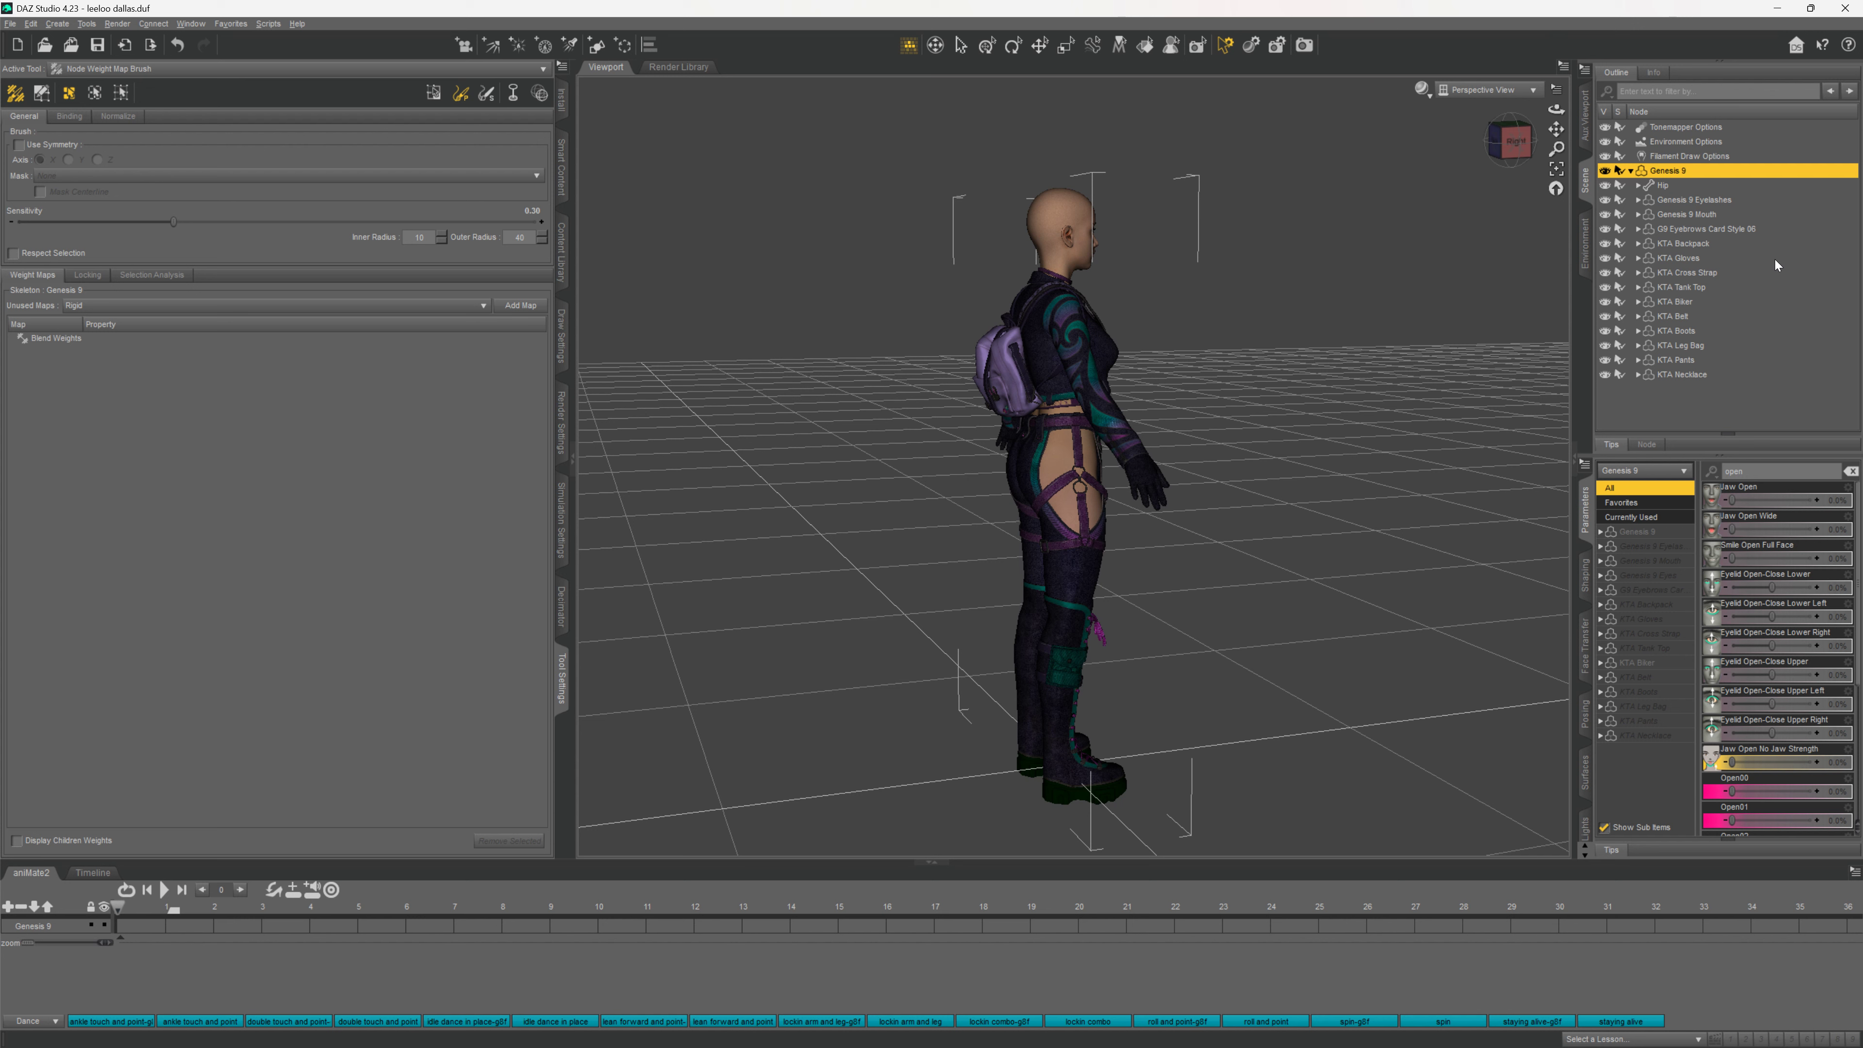
{"action": "right_click", "coordinate": [1694, 243]}
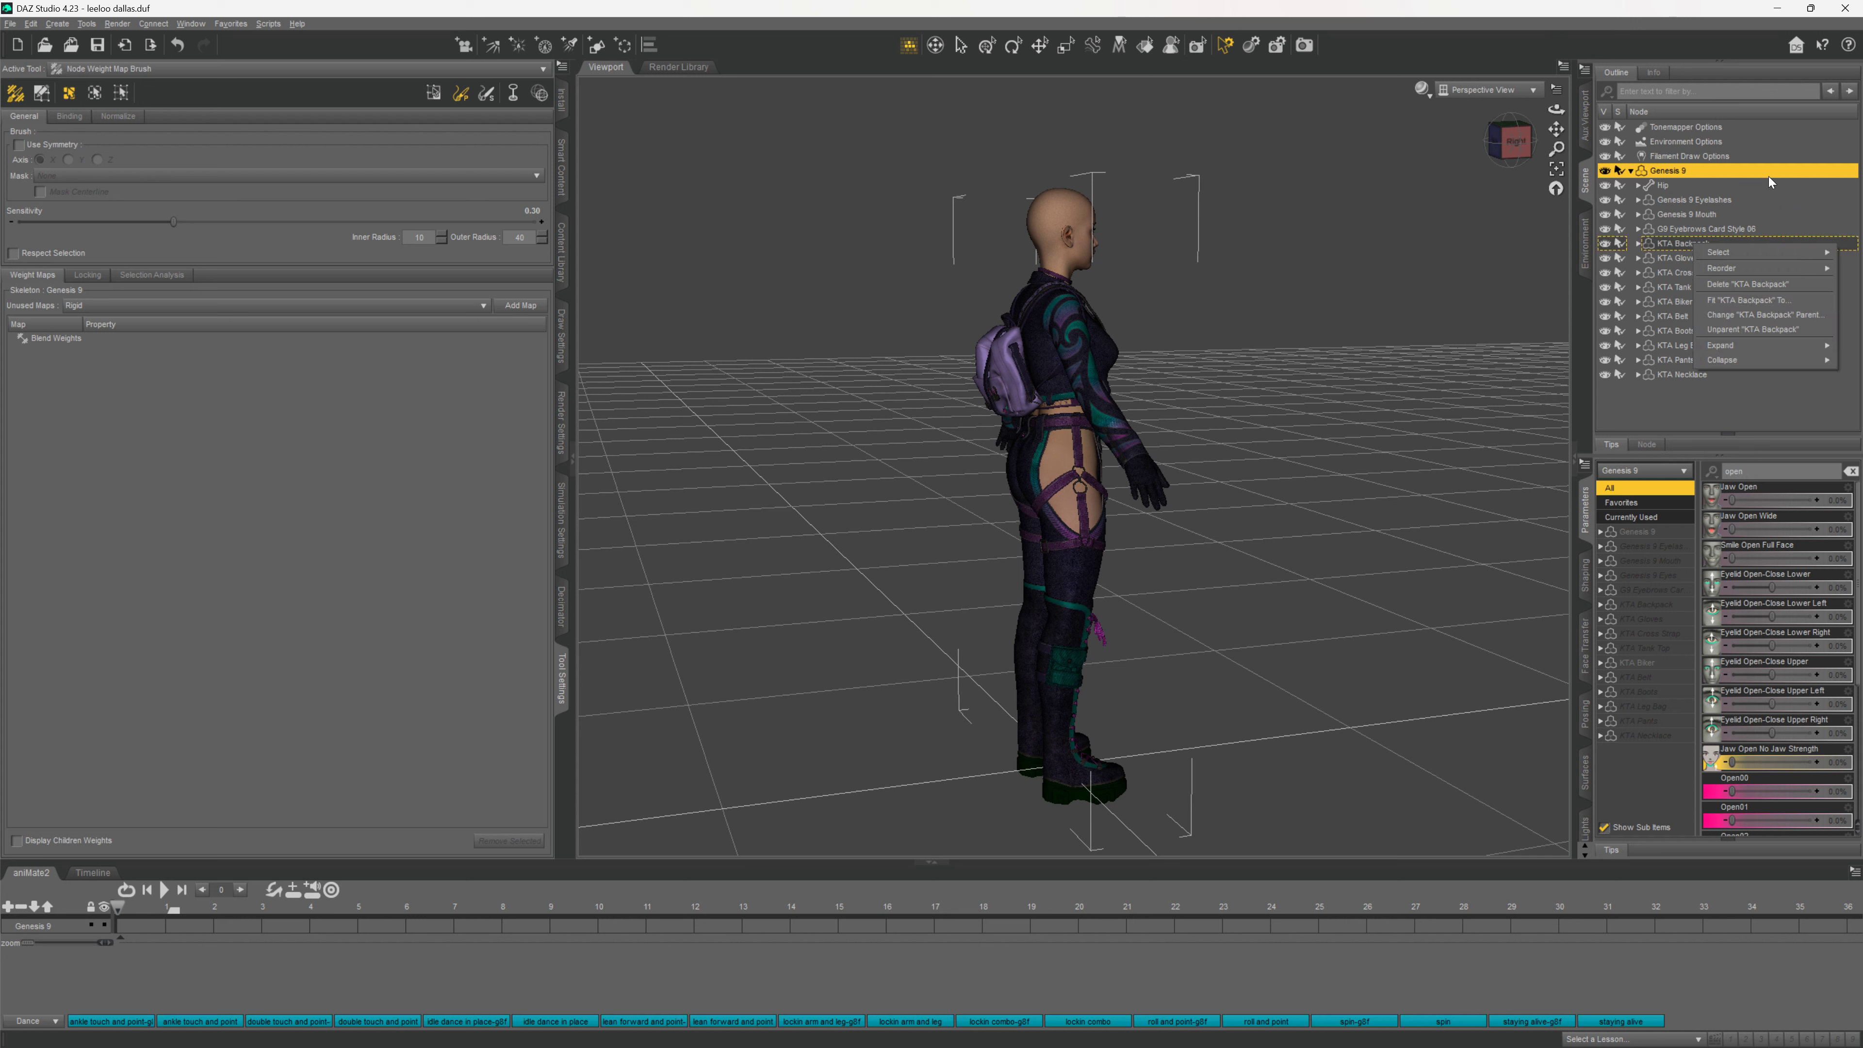
{"action": "left_click", "coordinate": [1617, 10]}
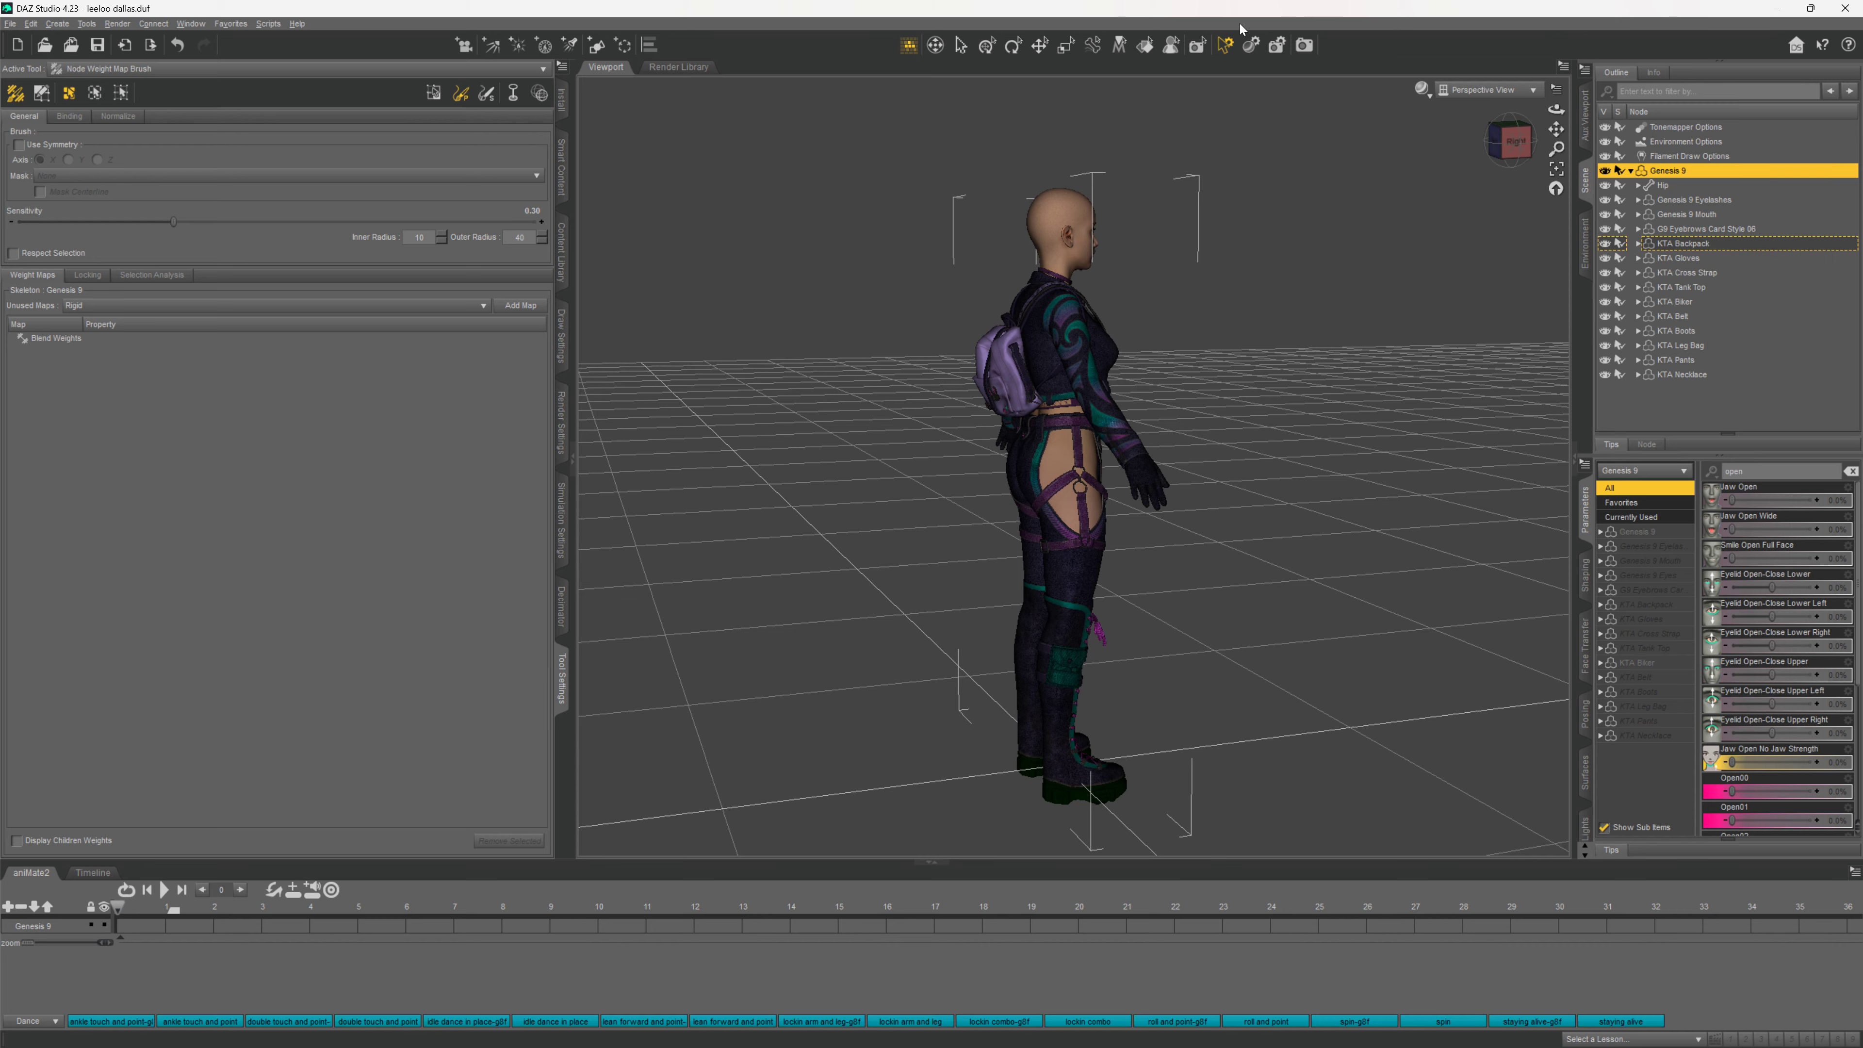
{"action": "left_click", "coordinate": [1515, 154]}
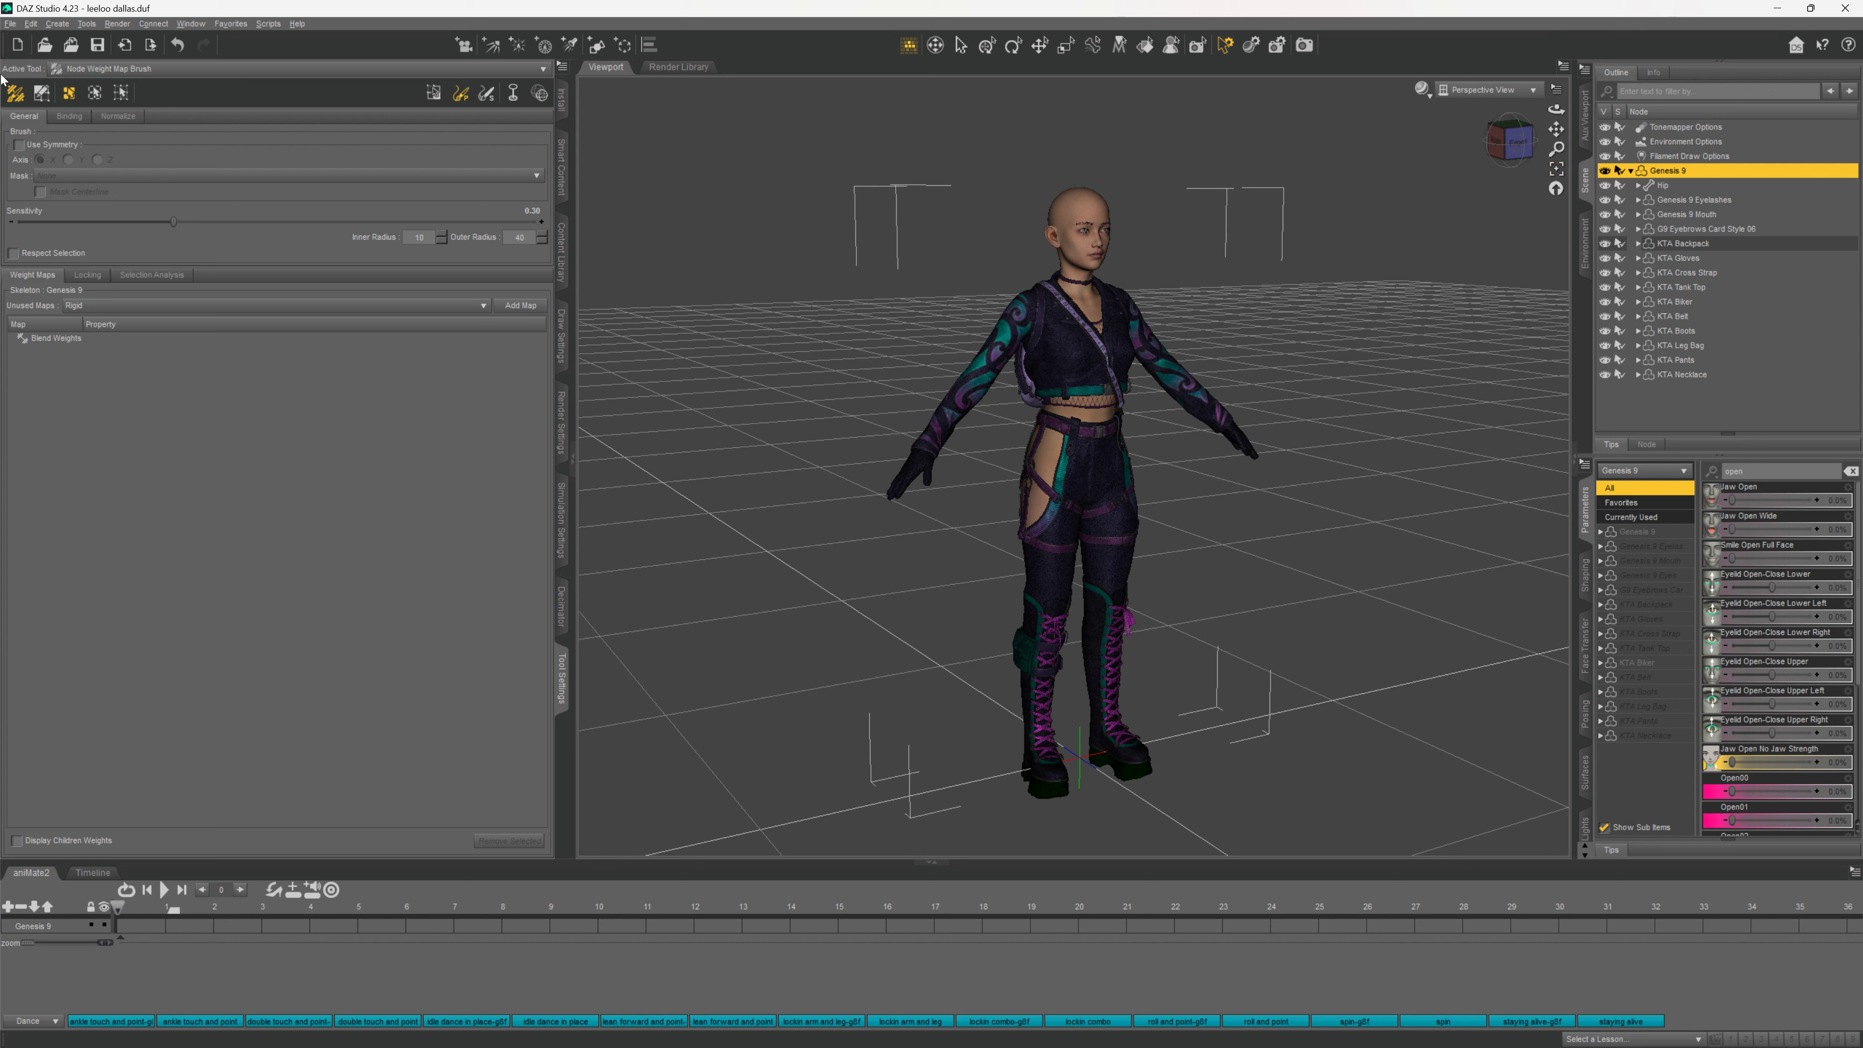
Choose File > Send To > Daz to Unreal to bring up the bridge export dialog
{"action": "left_click", "coordinate": [10, 23]}
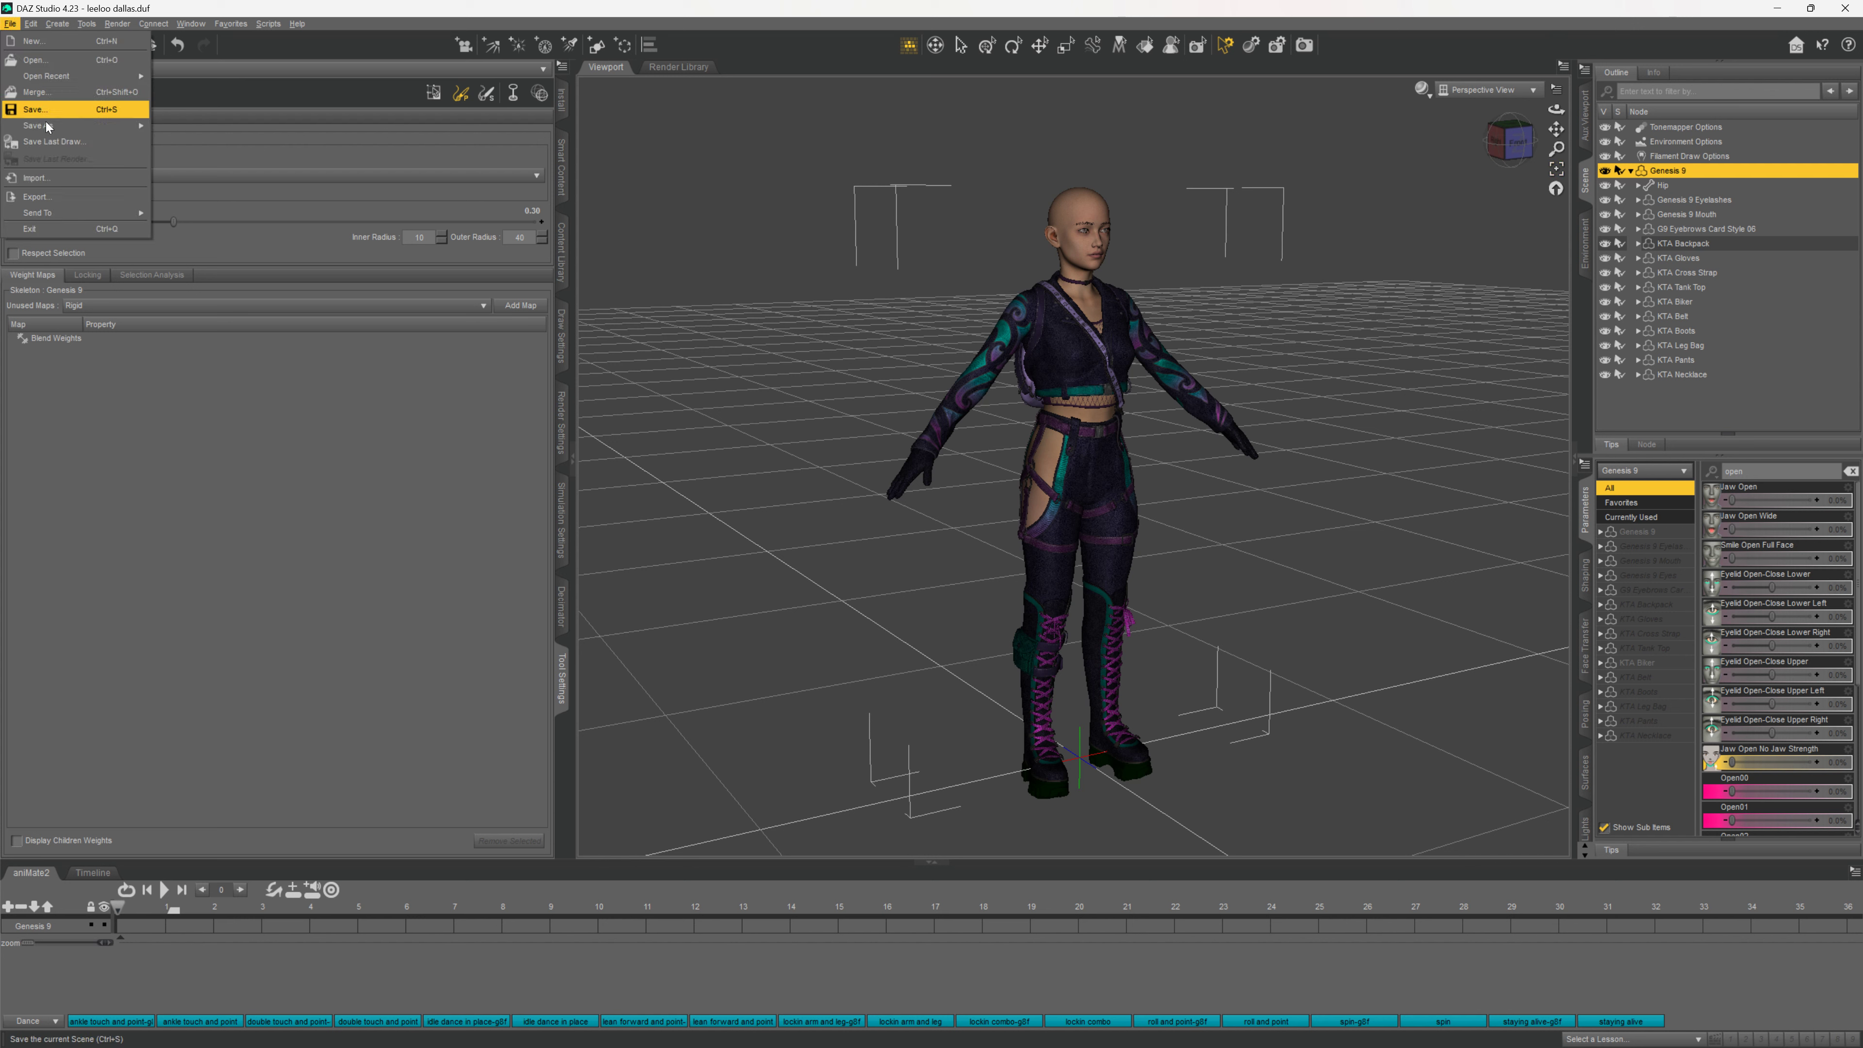
{"action": "mouse_move", "coordinate": [69, 212]}
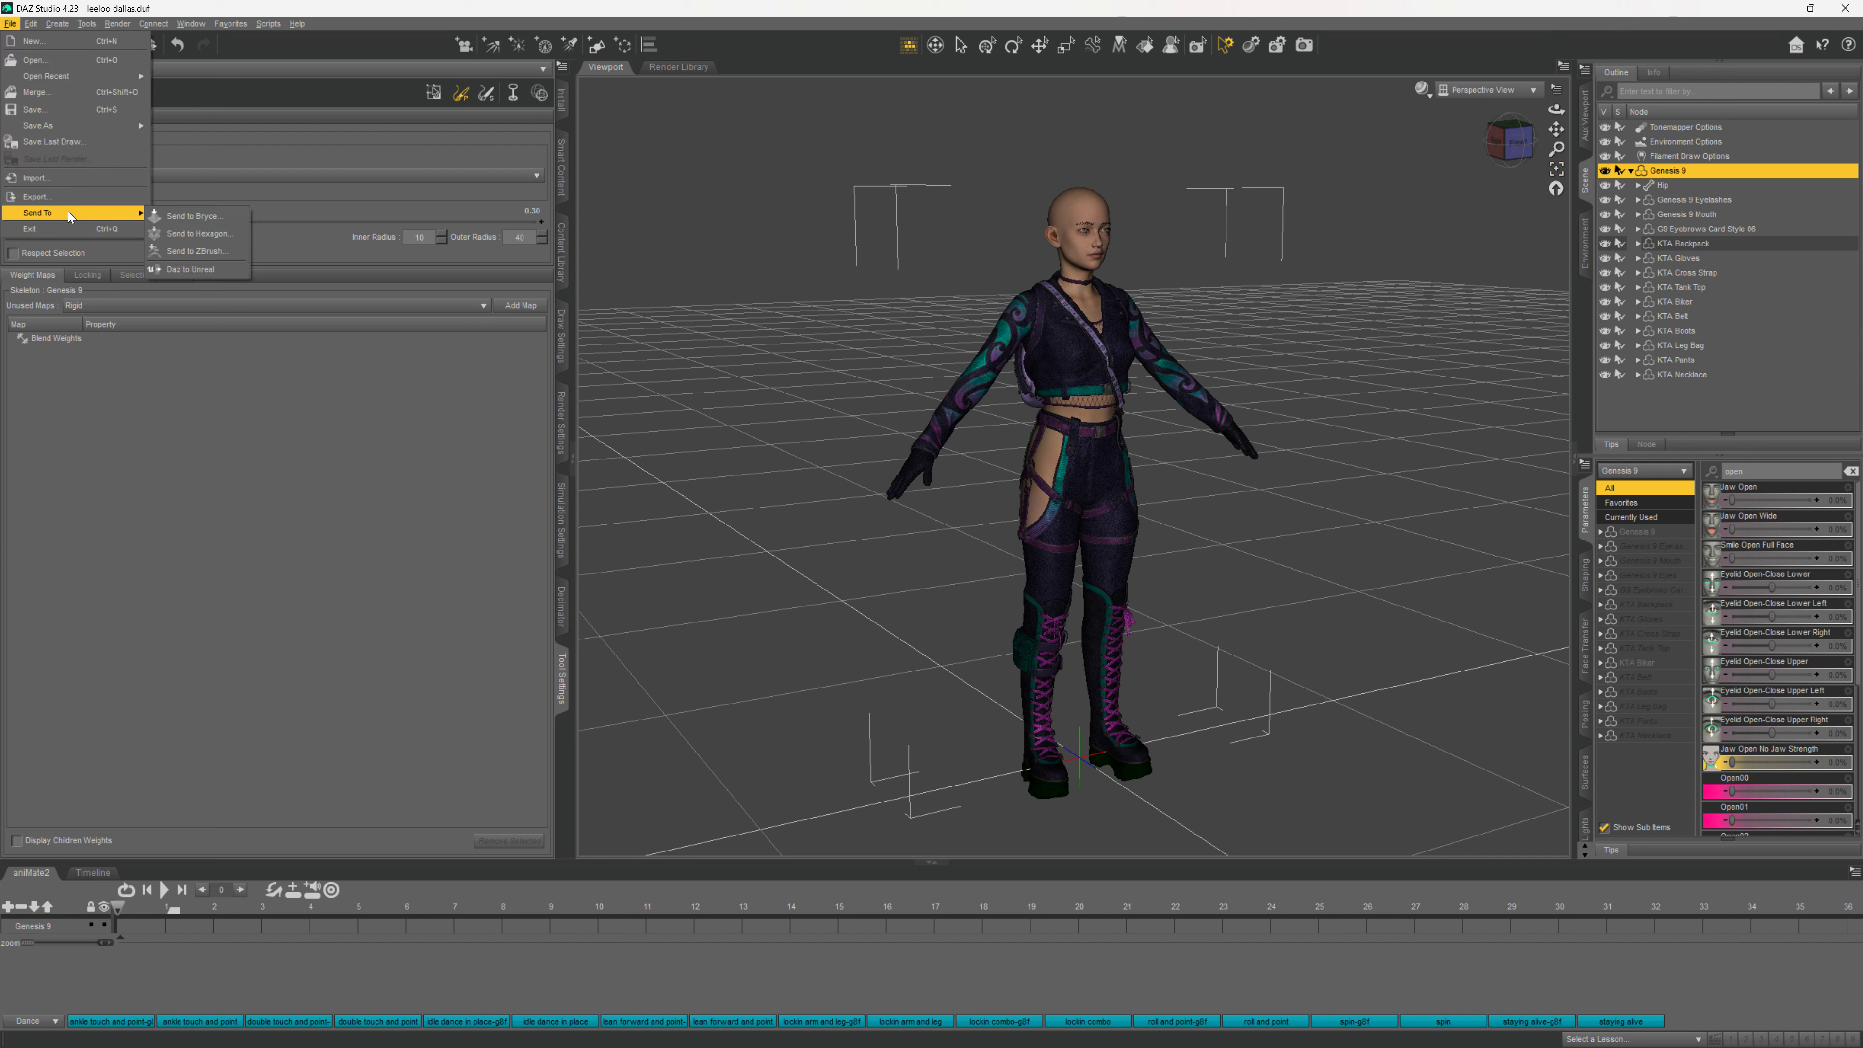
{"action": "left_click", "coordinate": [193, 269]}
Clear the old Asset Name so the exported asset can be named LycanTest
{"action": "left_click", "coordinate": [790, 281]}
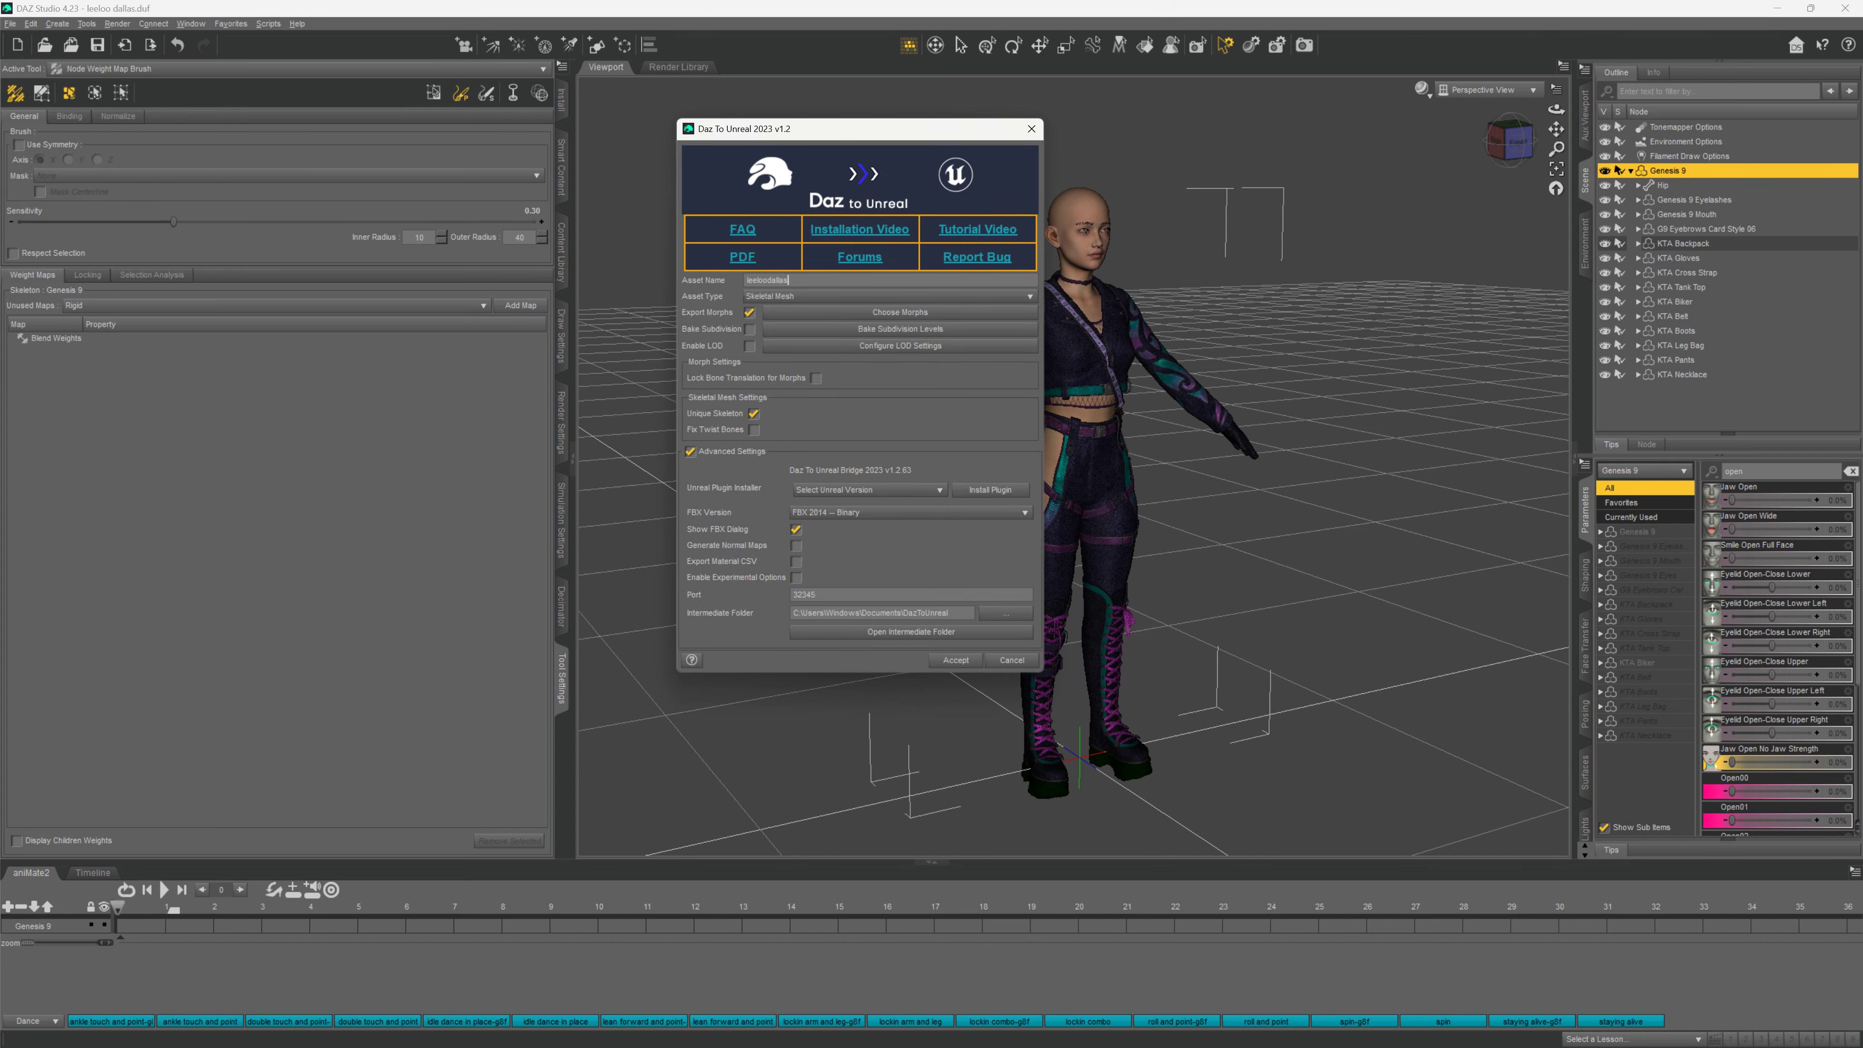
{"action": "key", "text": "BackSpace"}
{"action": "key", "text": "BackSpace"}
{"action": "key", "text": "BackSpace"}
{"action": "key", "text": "BackSpace"}
Open Choose Morphs and scroll down through the Morph Groups tree
{"action": "left_click", "coordinate": [881, 314]}
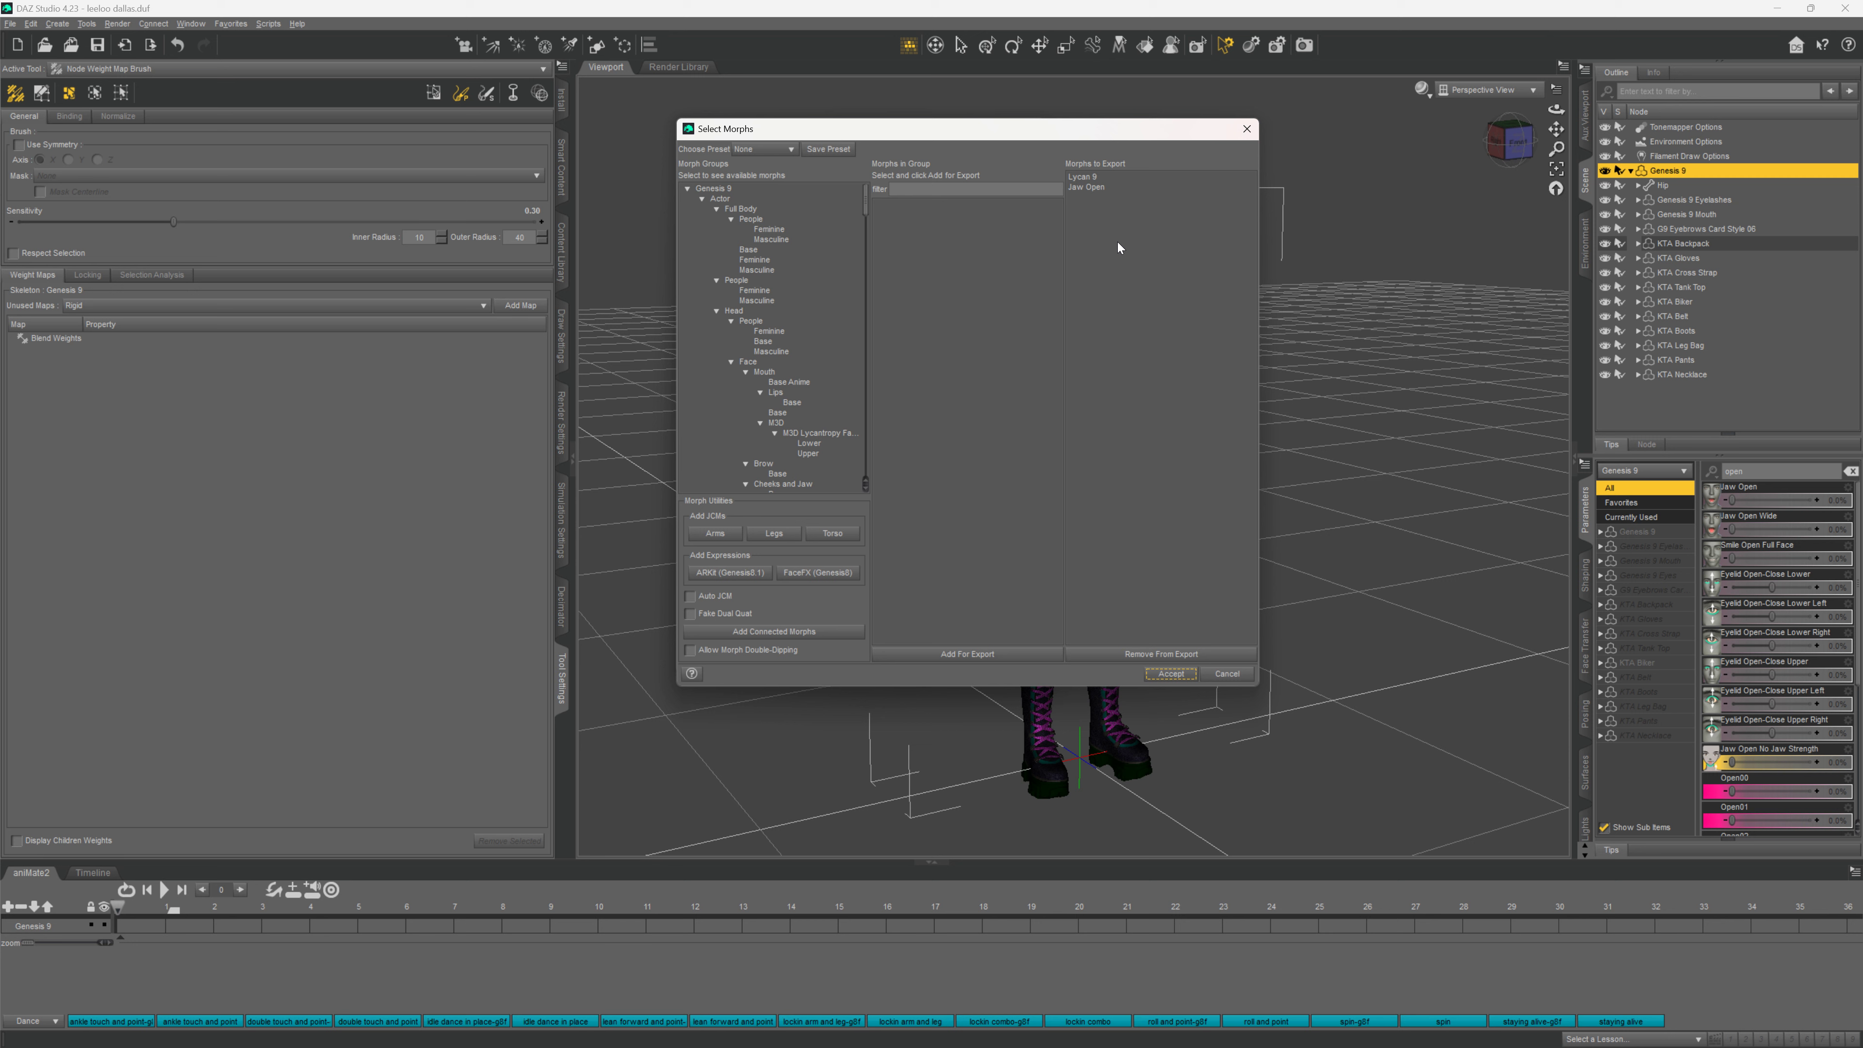
{"action": "scroll", "coordinate": [792, 232], "scroll_direction": "down", "scroll_amount": 12}
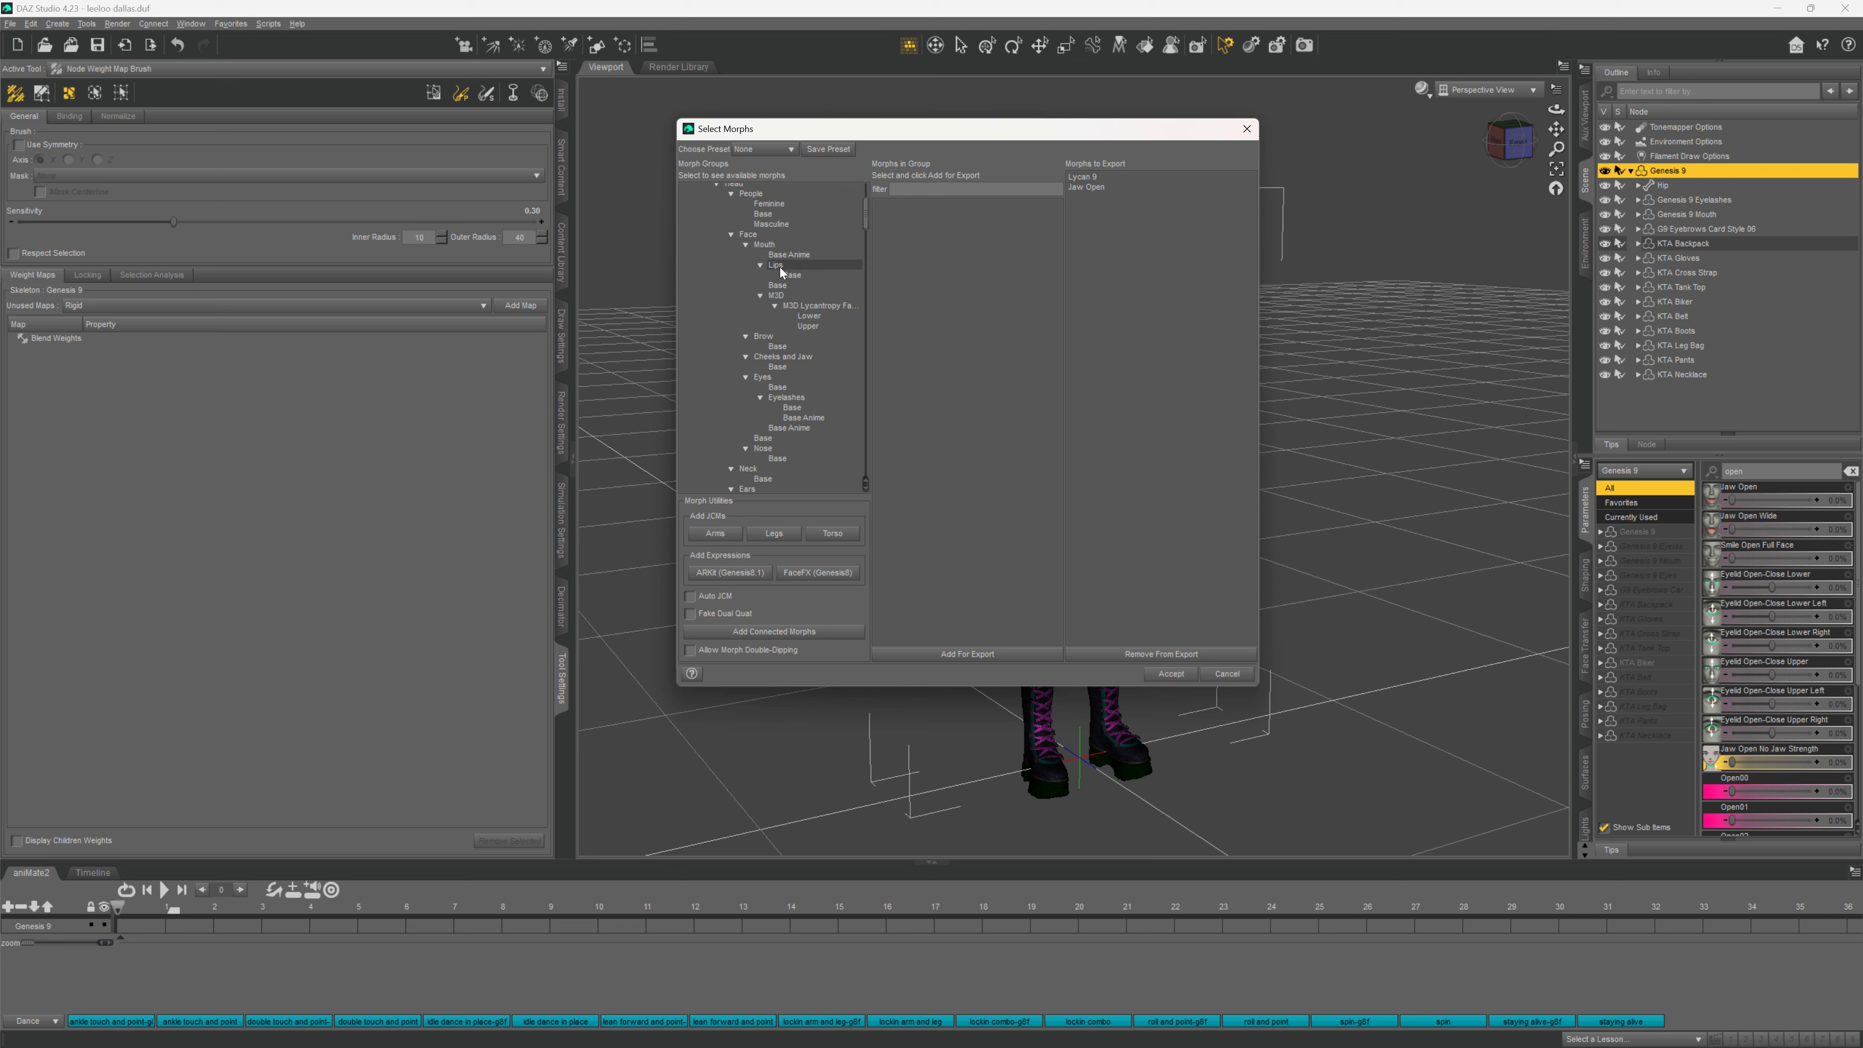
{"action": "scroll", "coordinate": [782, 292], "scroll_direction": "down", "scroll_amount": 6}
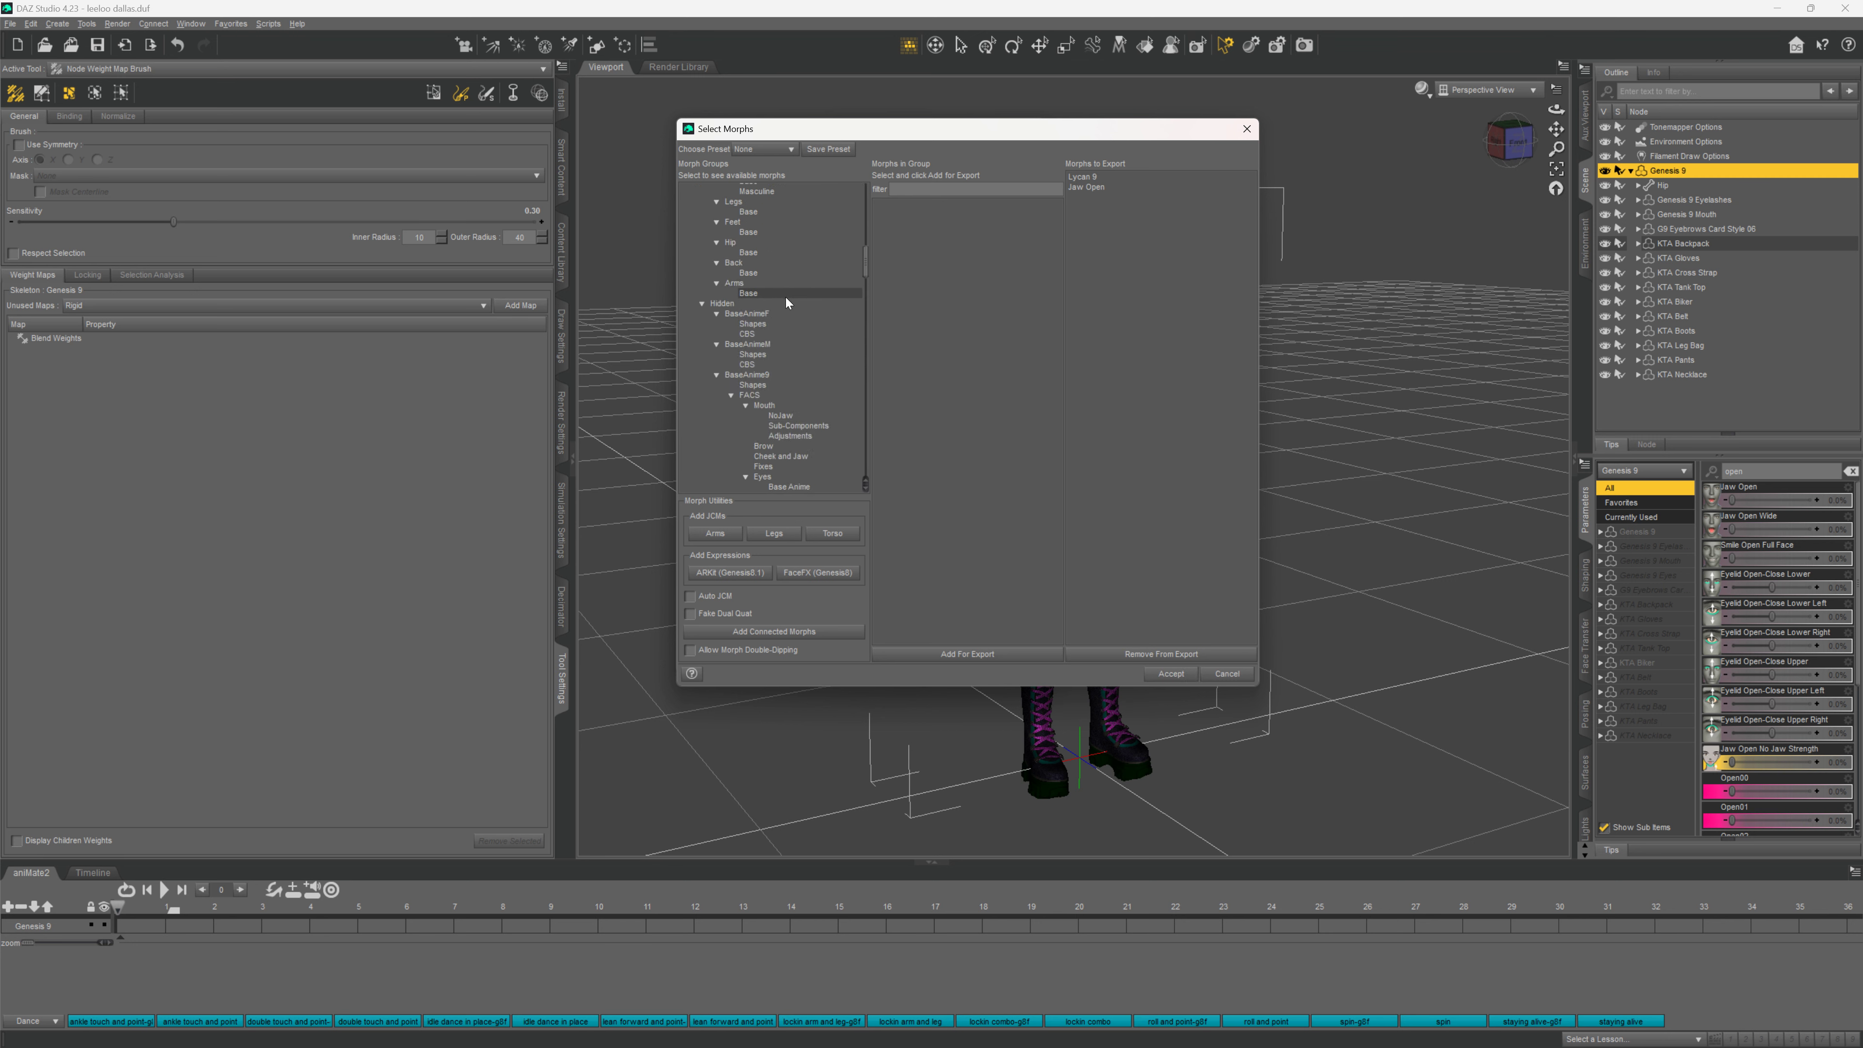
{"action": "scroll", "coordinate": [792, 272], "scroll_direction": "down", "scroll_amount": 9}
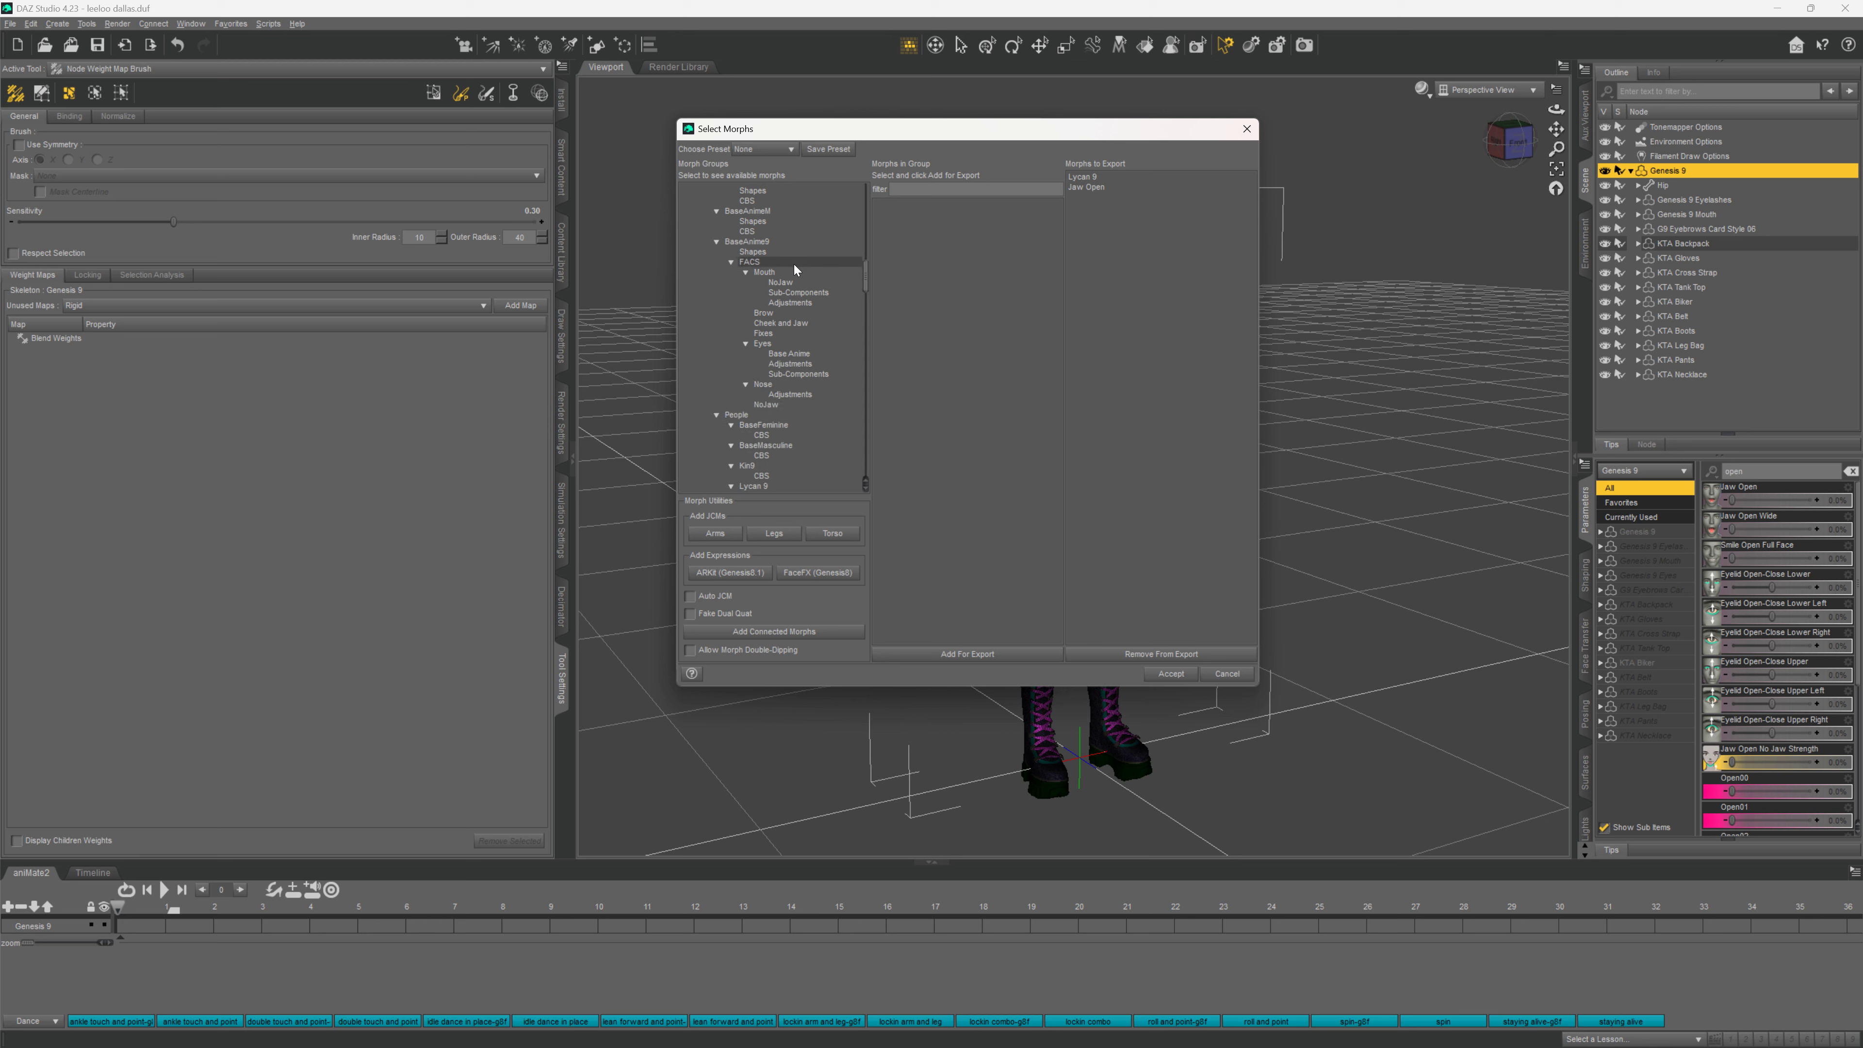
{"action": "scroll", "coordinate": [812, 256], "scroll_direction": "down", "scroll_amount": 4}
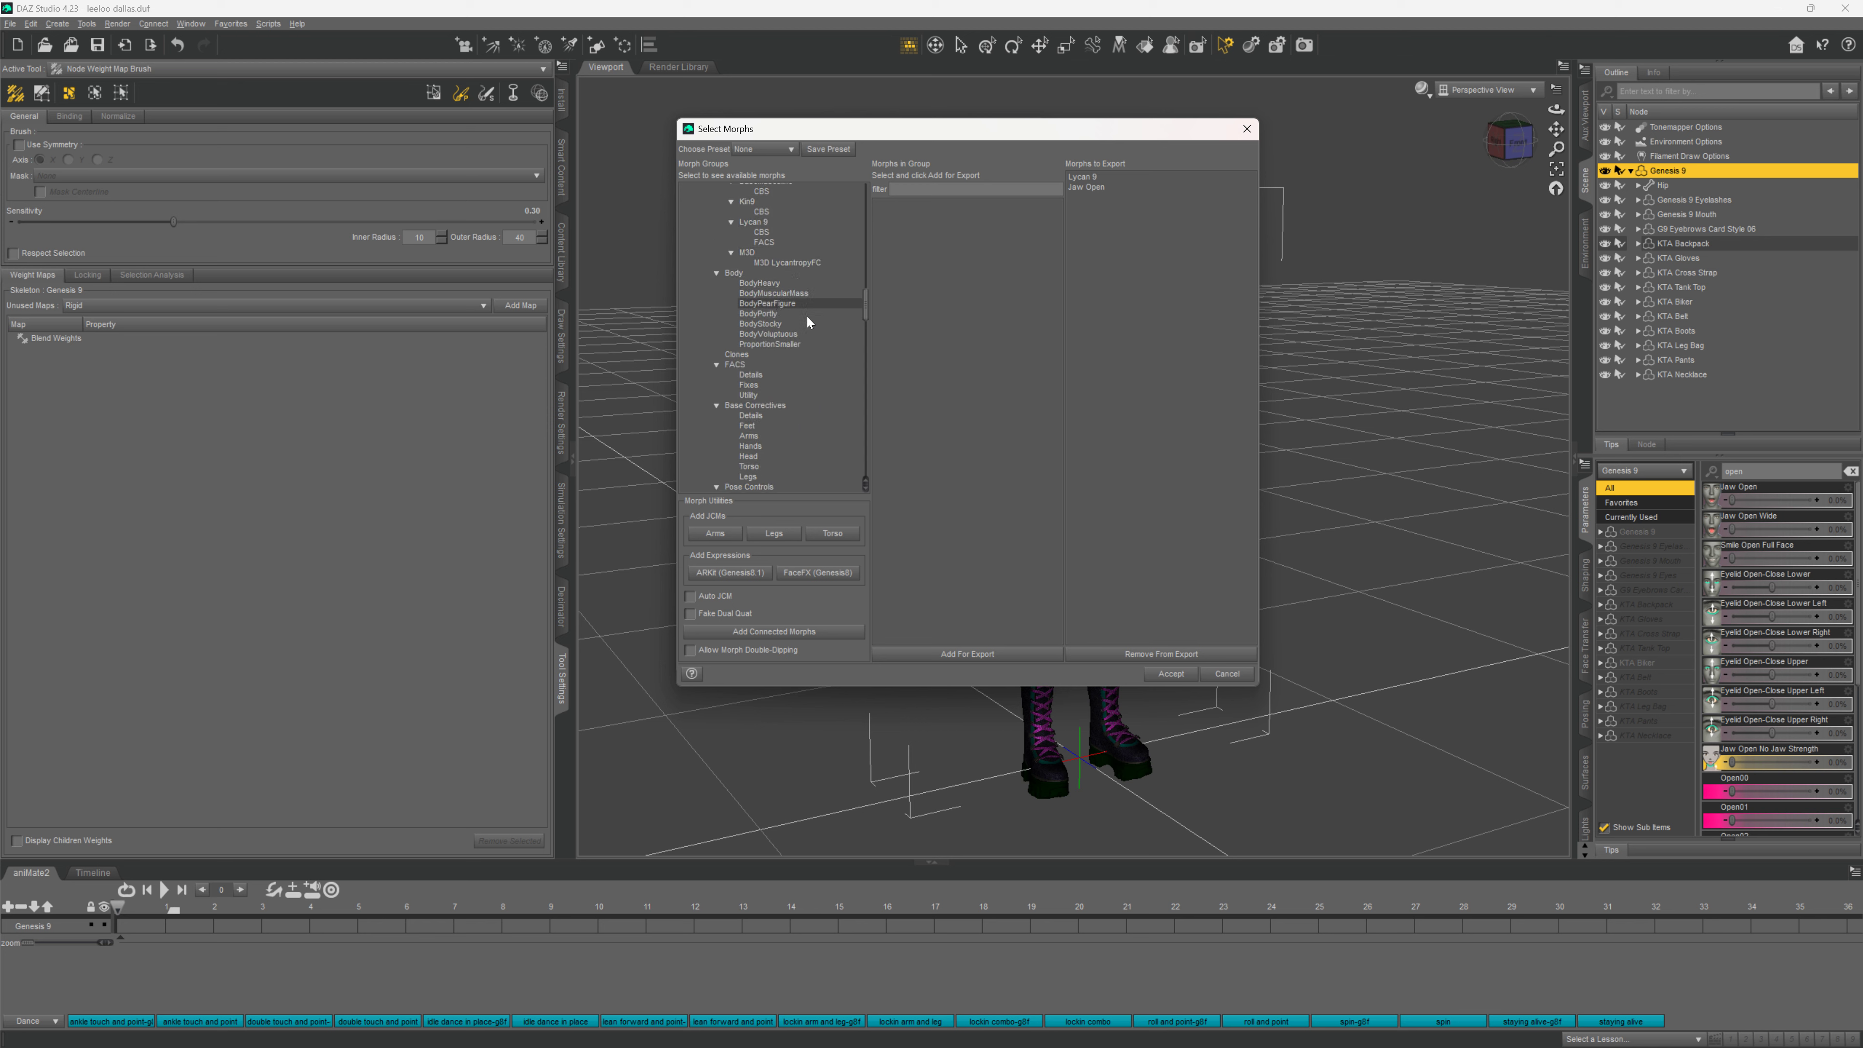
{"action": "scroll", "coordinate": [786, 365], "scroll_direction": "down", "scroll_amount": 4}
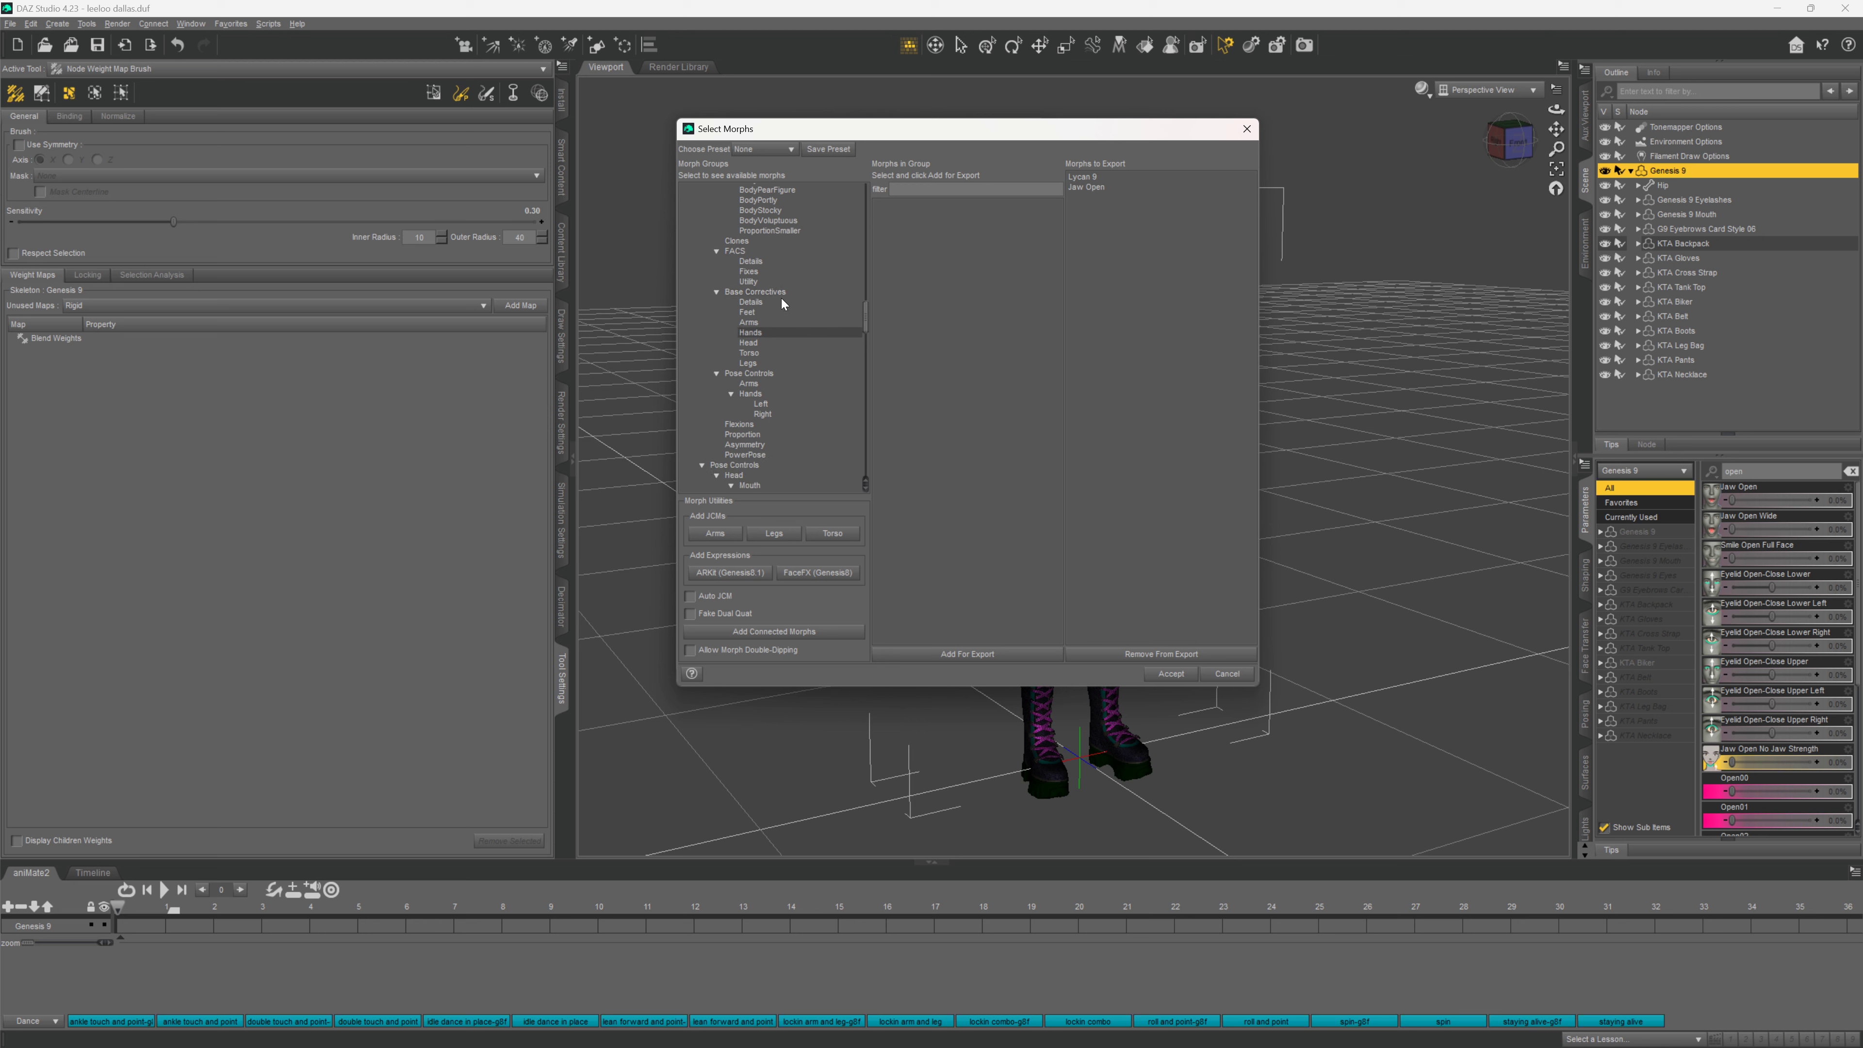
Select the Base Correctives group and clear the JCM filter to list all corrective morphs
{"action": "left_click", "coordinate": [763, 292]}
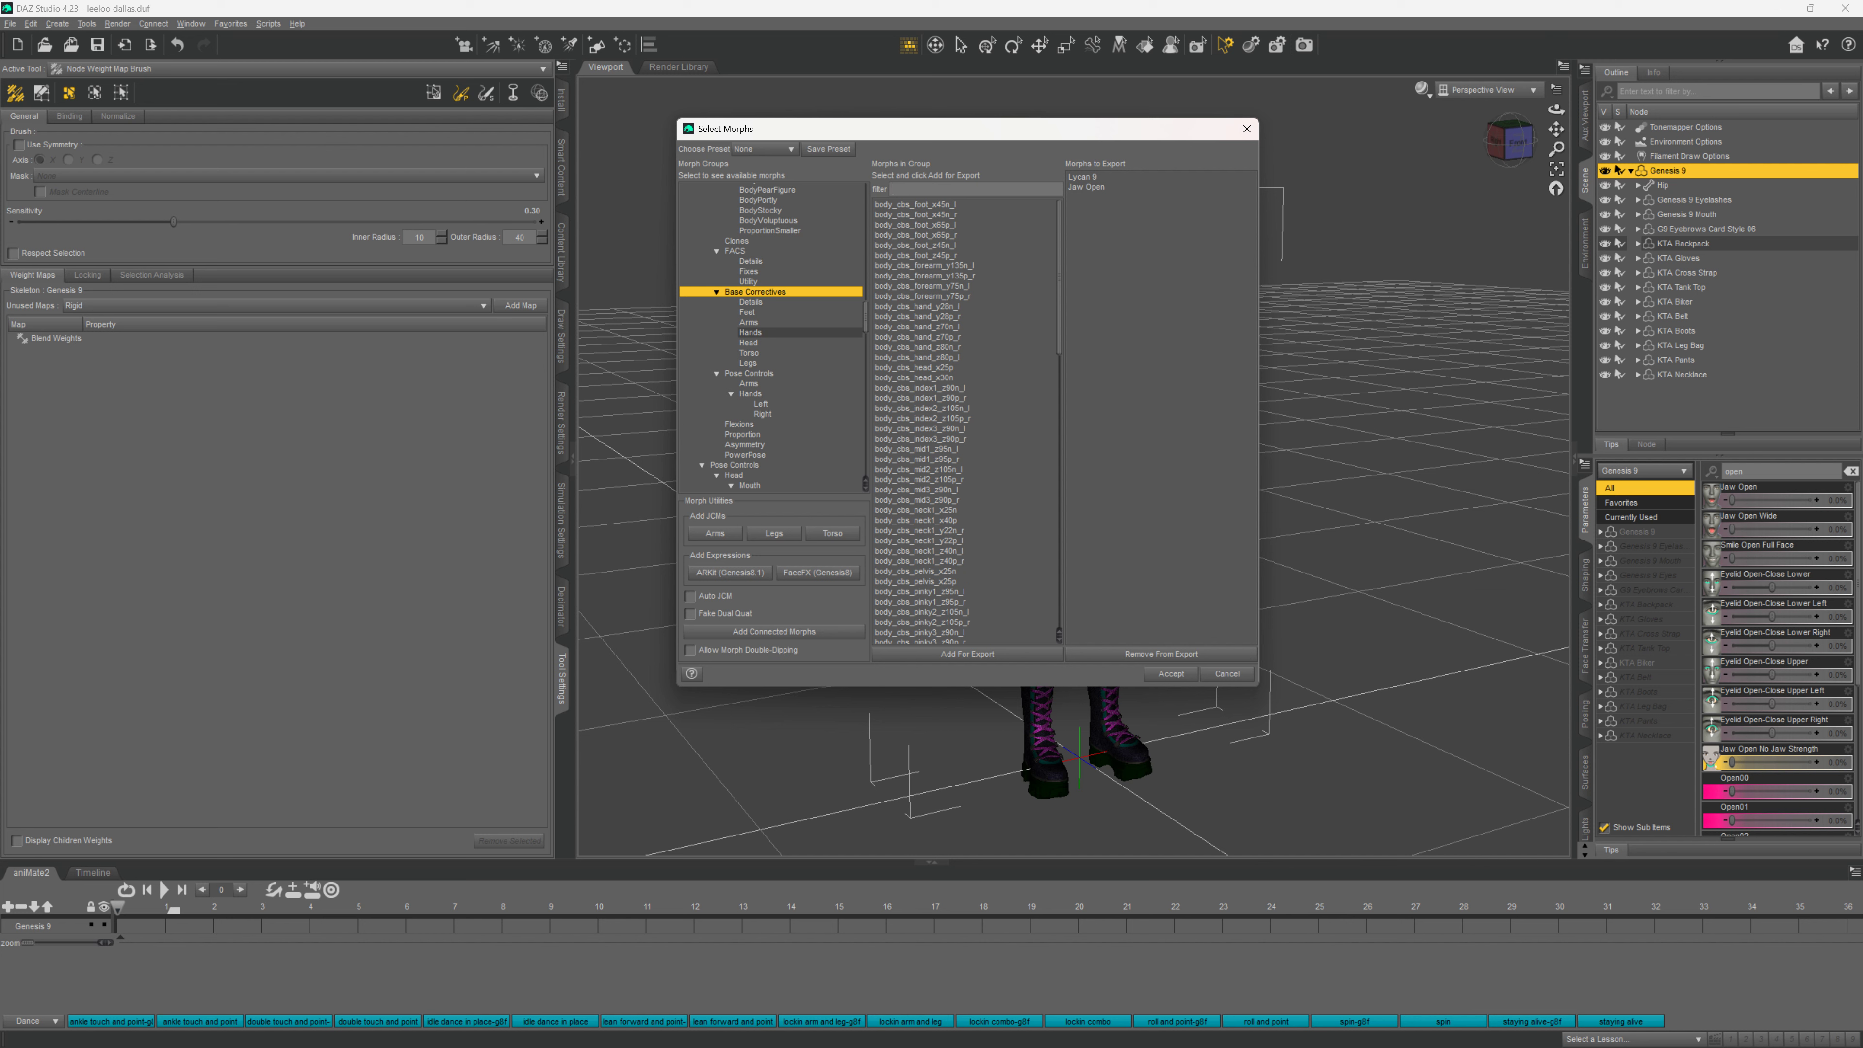
{"action": "type", "text": "JCM"}
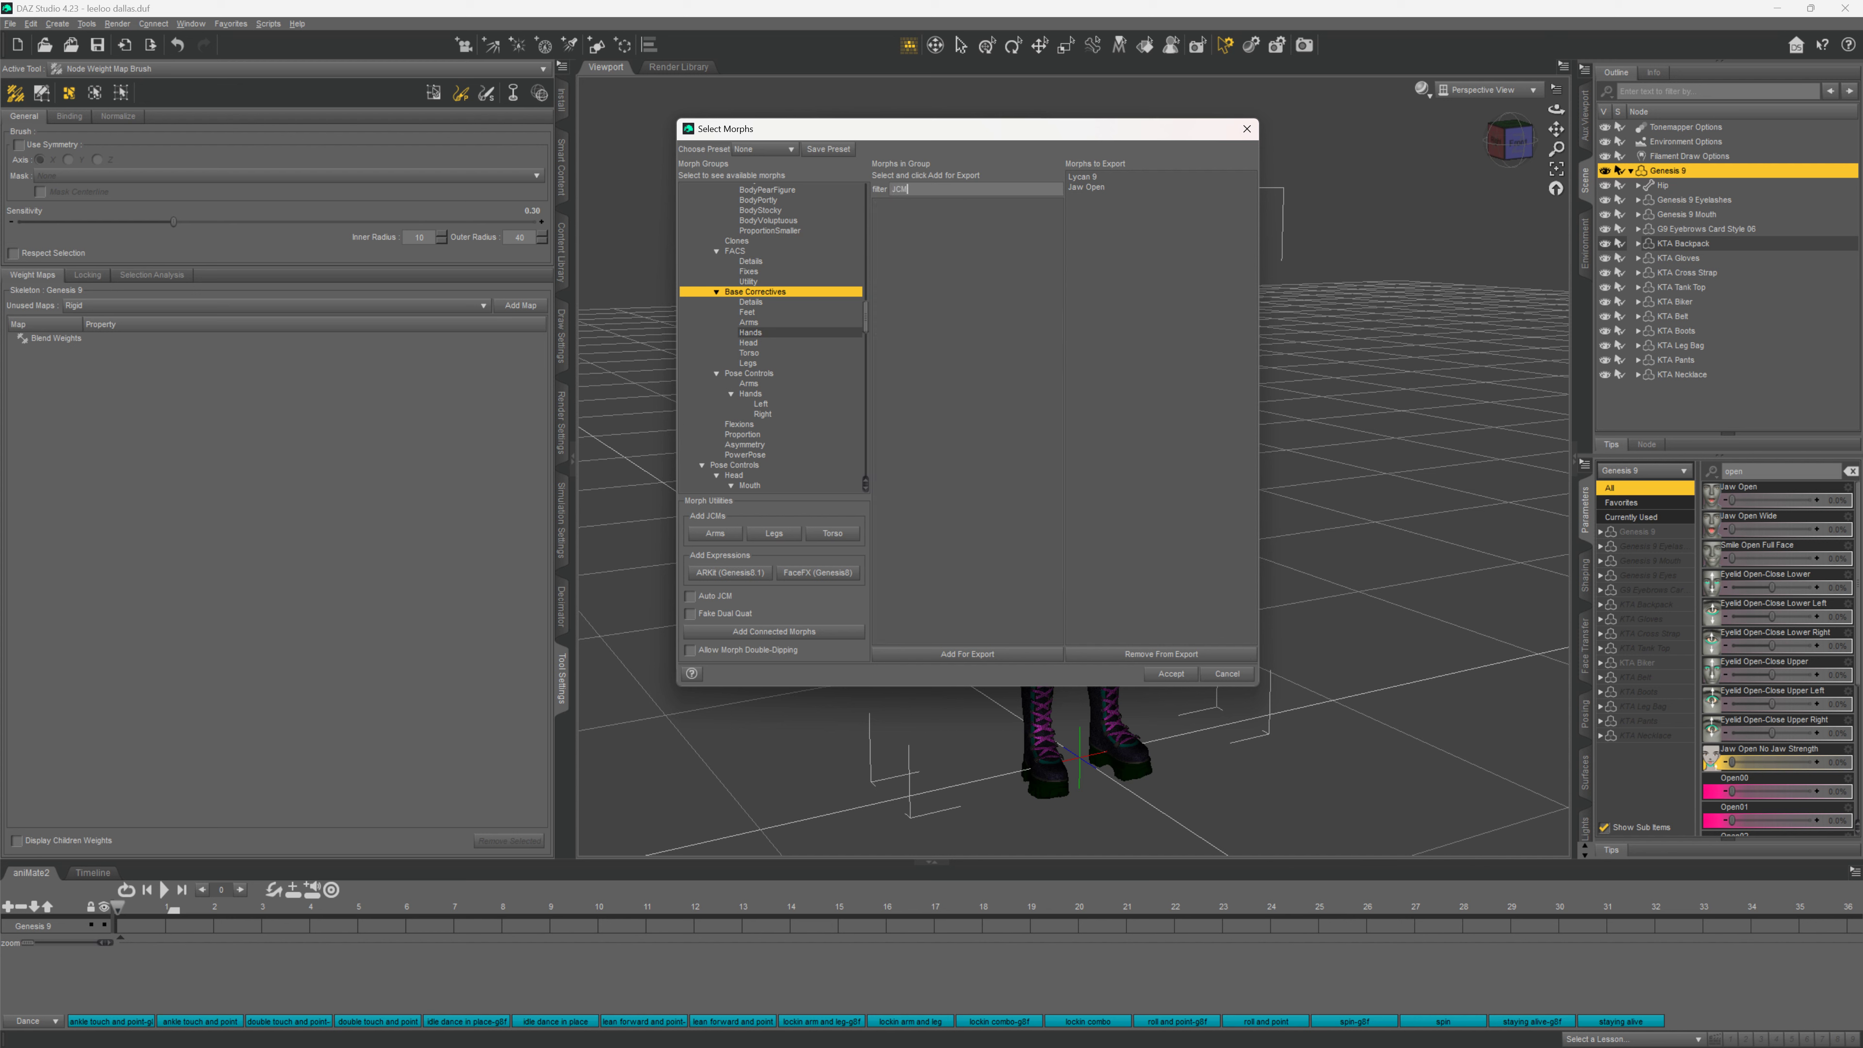
{"action": "key", "text": "BackSpace"}
{"action": "key", "text": "BackSpace"}
{"action": "key", "text": "BackSpace"}
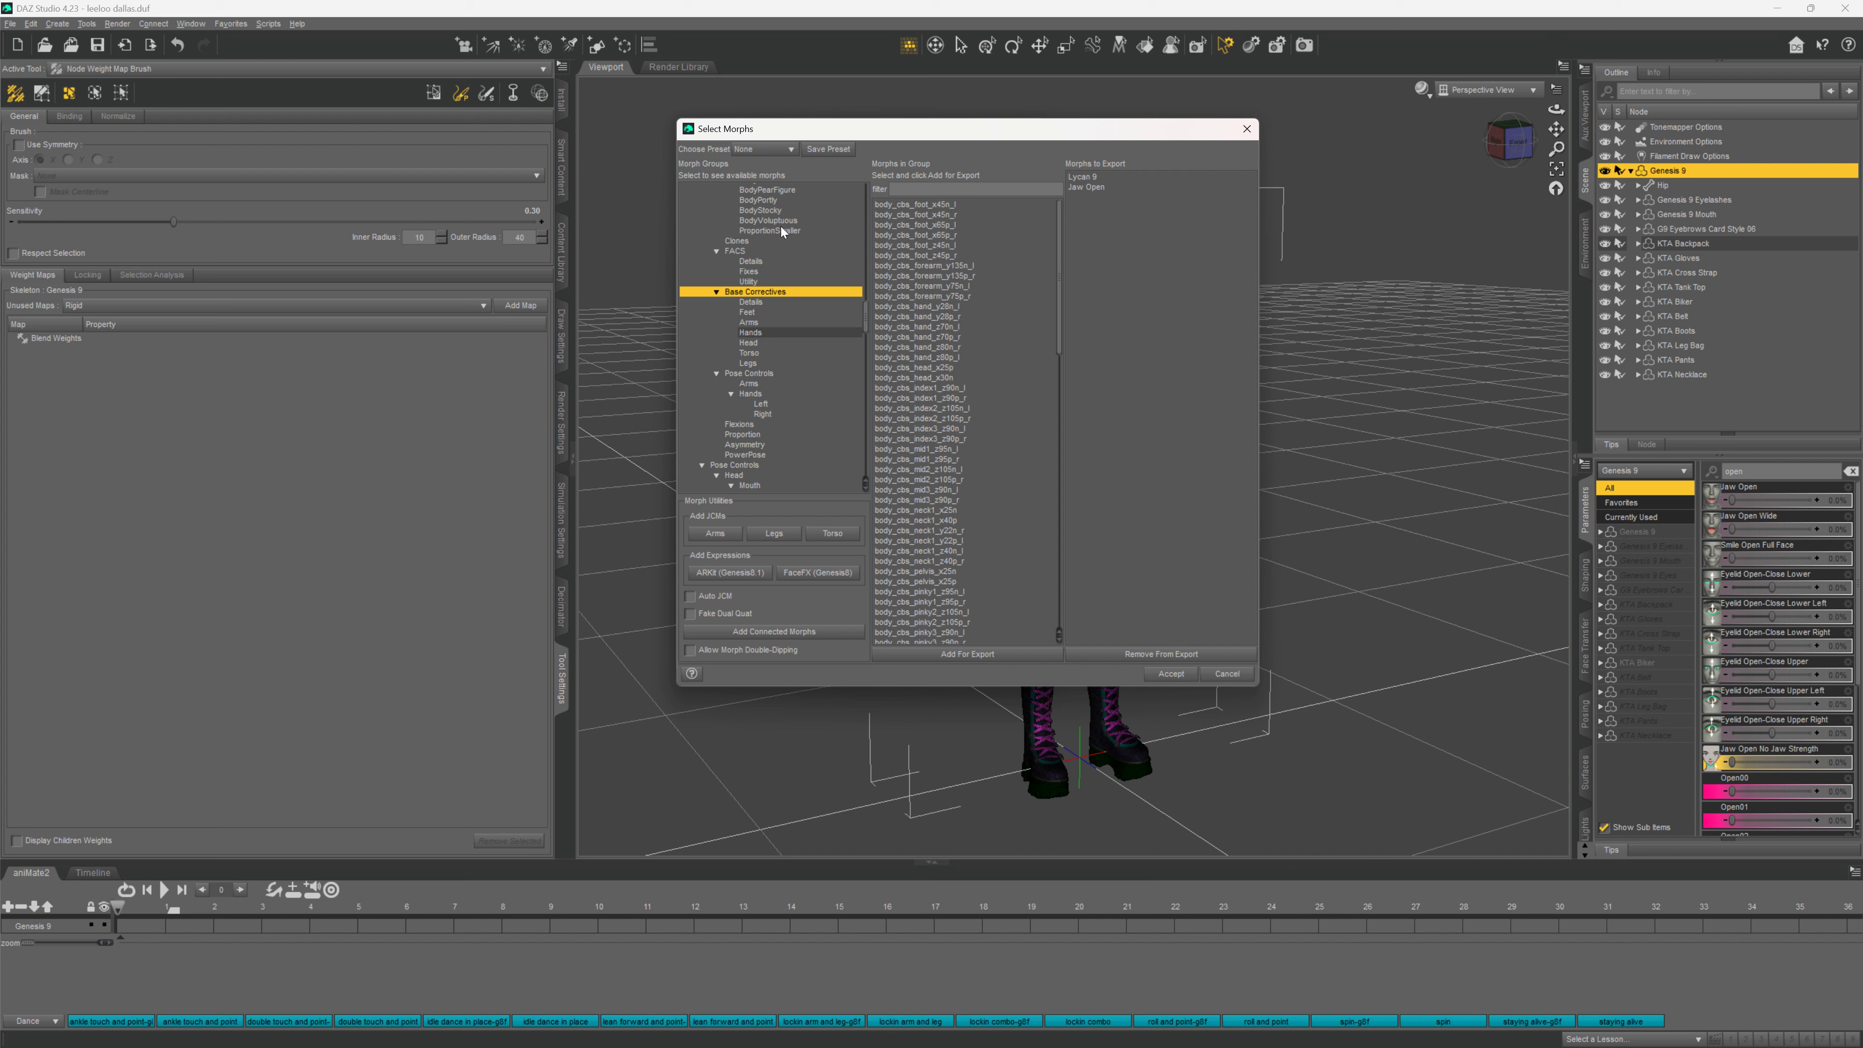
{"action": "scroll", "coordinate": [960, 246], "scroll_direction": "down", "scroll_amount": 20}
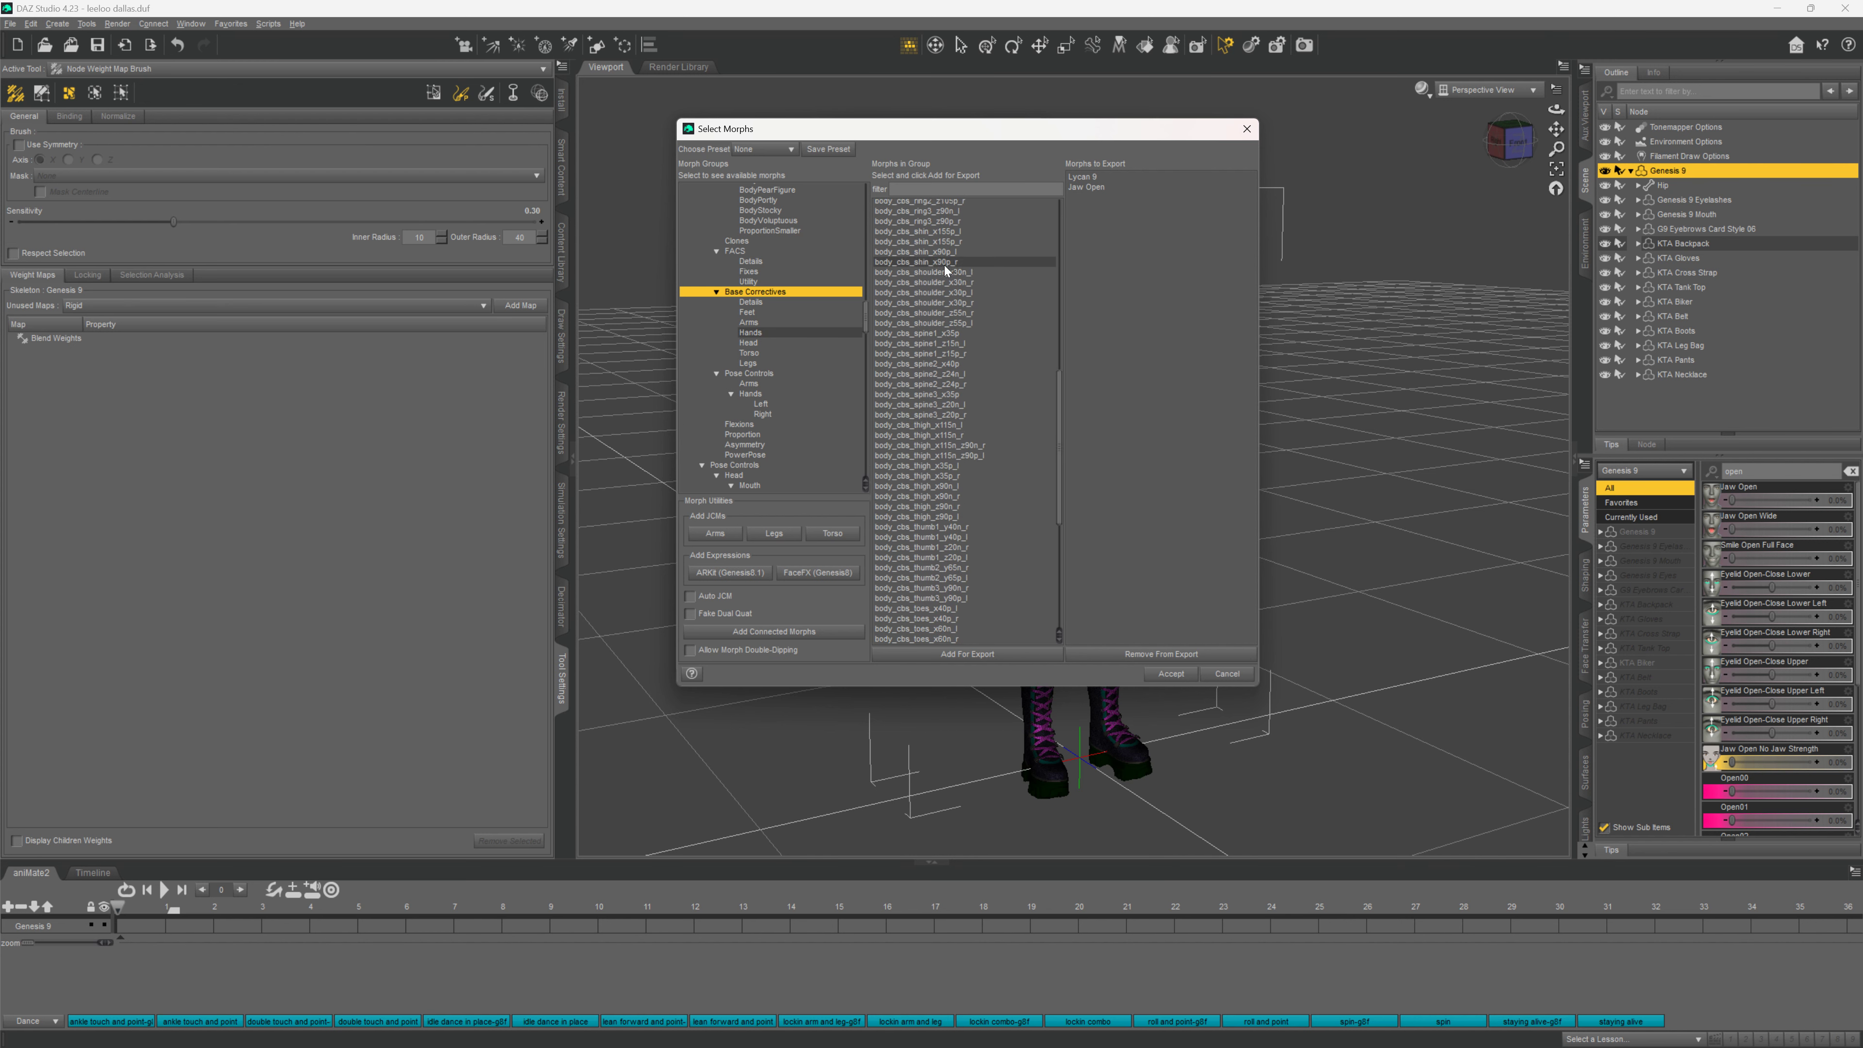
{"action": "scroll", "coordinate": [946, 266], "scroll_direction": "down", "scroll_amount": 3}
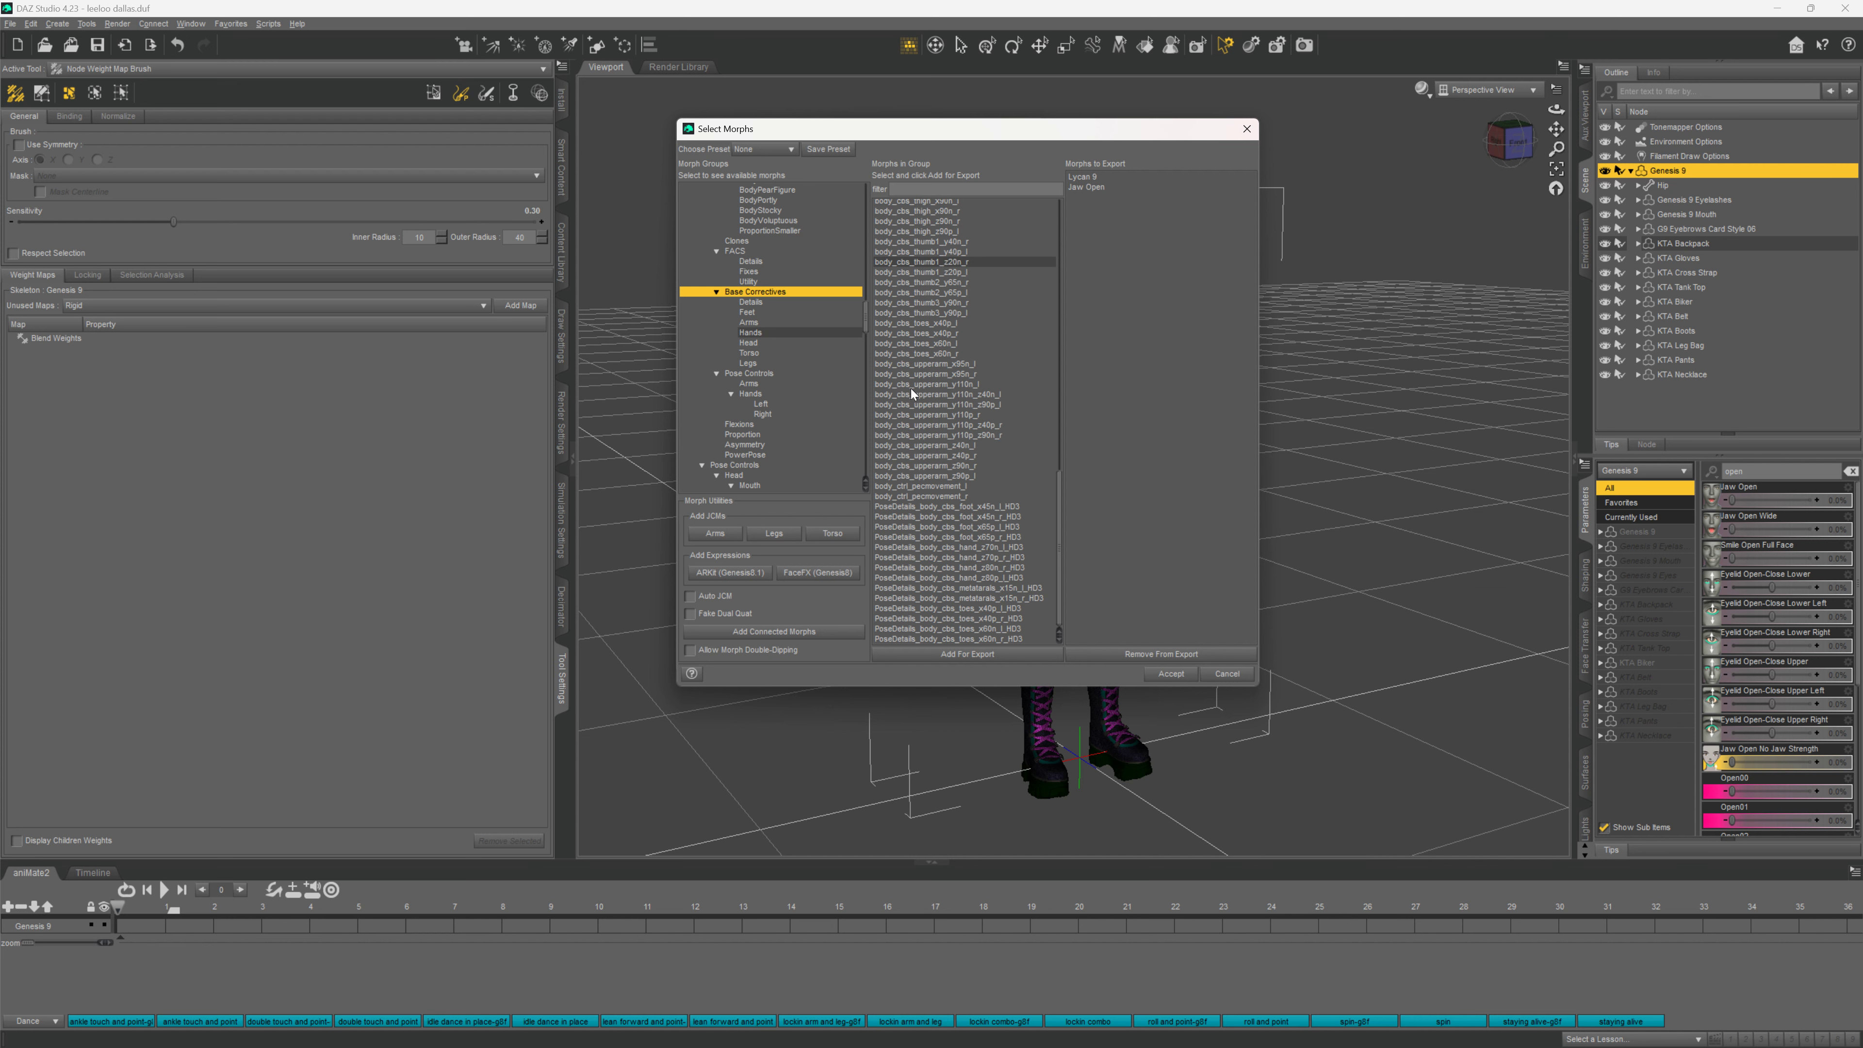
{"action": "scroll", "coordinate": [912, 389], "scroll_direction": "up", "scroll_amount": 6}
{"action": "scroll", "coordinate": [911, 388], "scroll_direction": "up", "scroll_amount": 7}
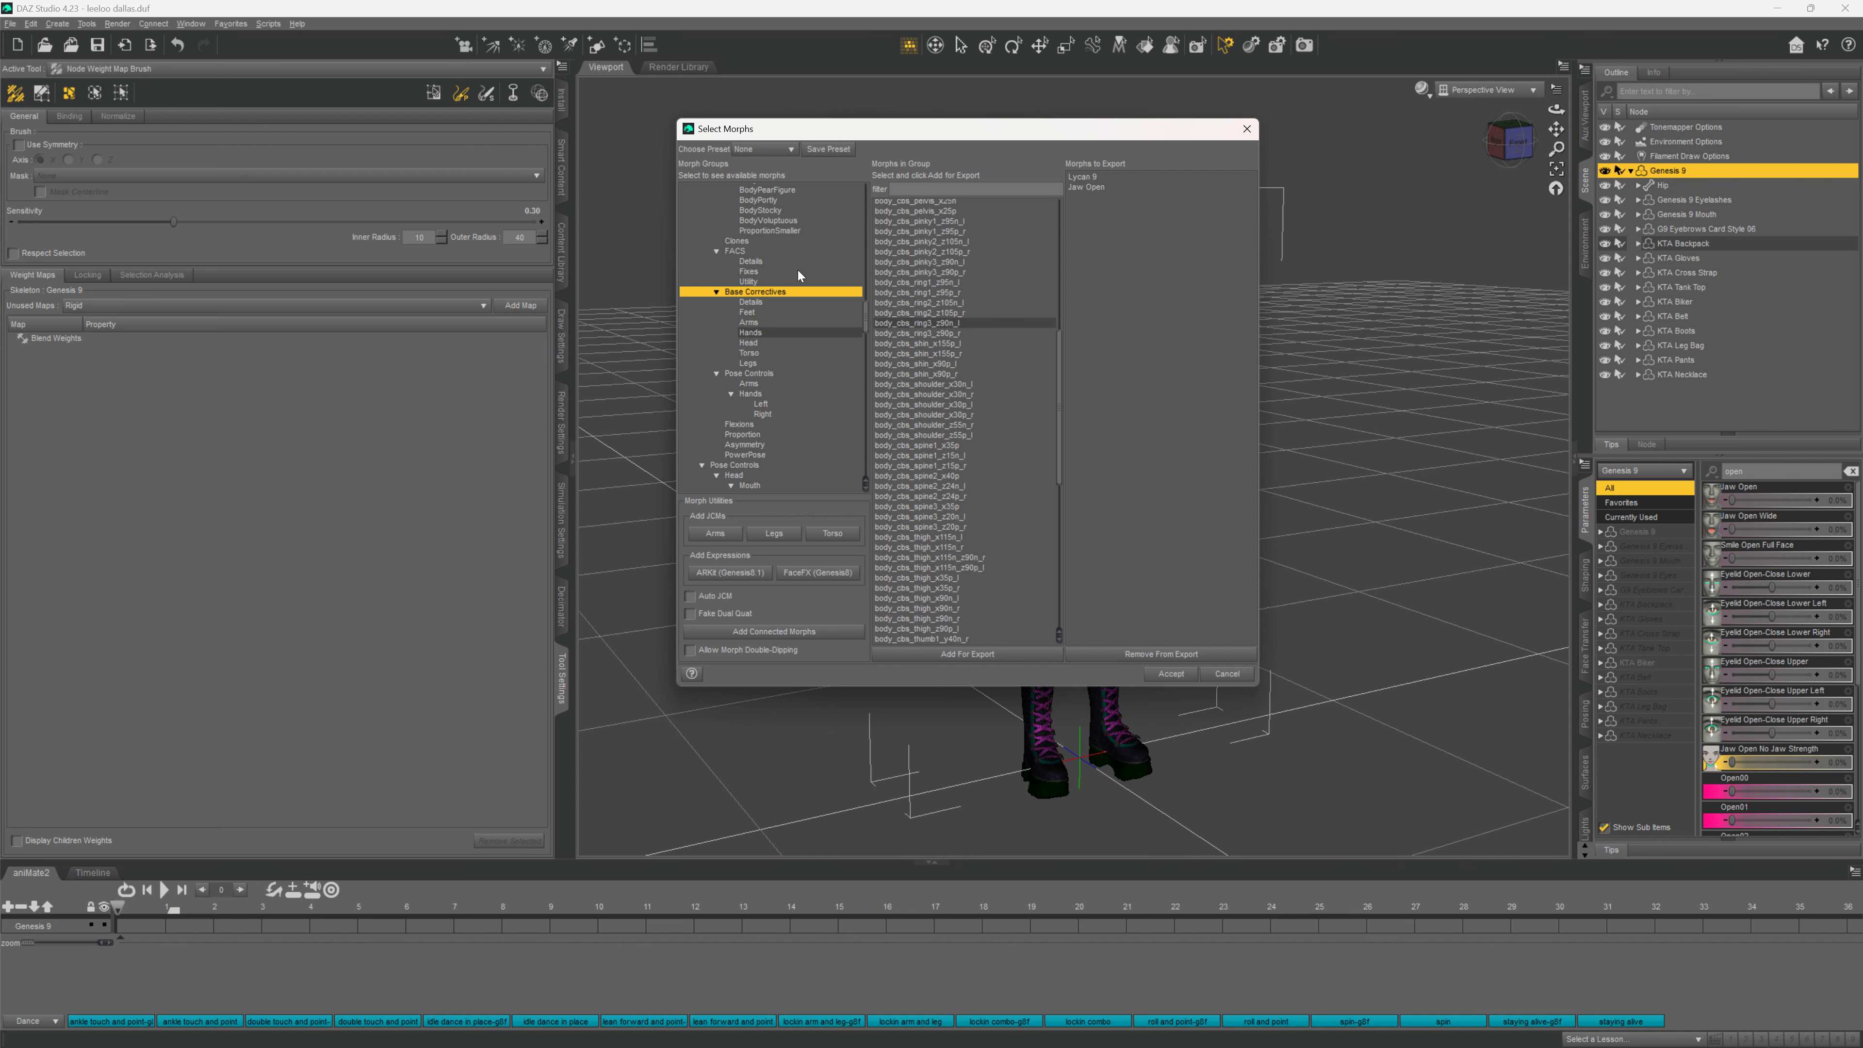
{"action": "scroll", "coordinate": [741, 287], "scroll_direction": "up", "scroll_amount": 5}
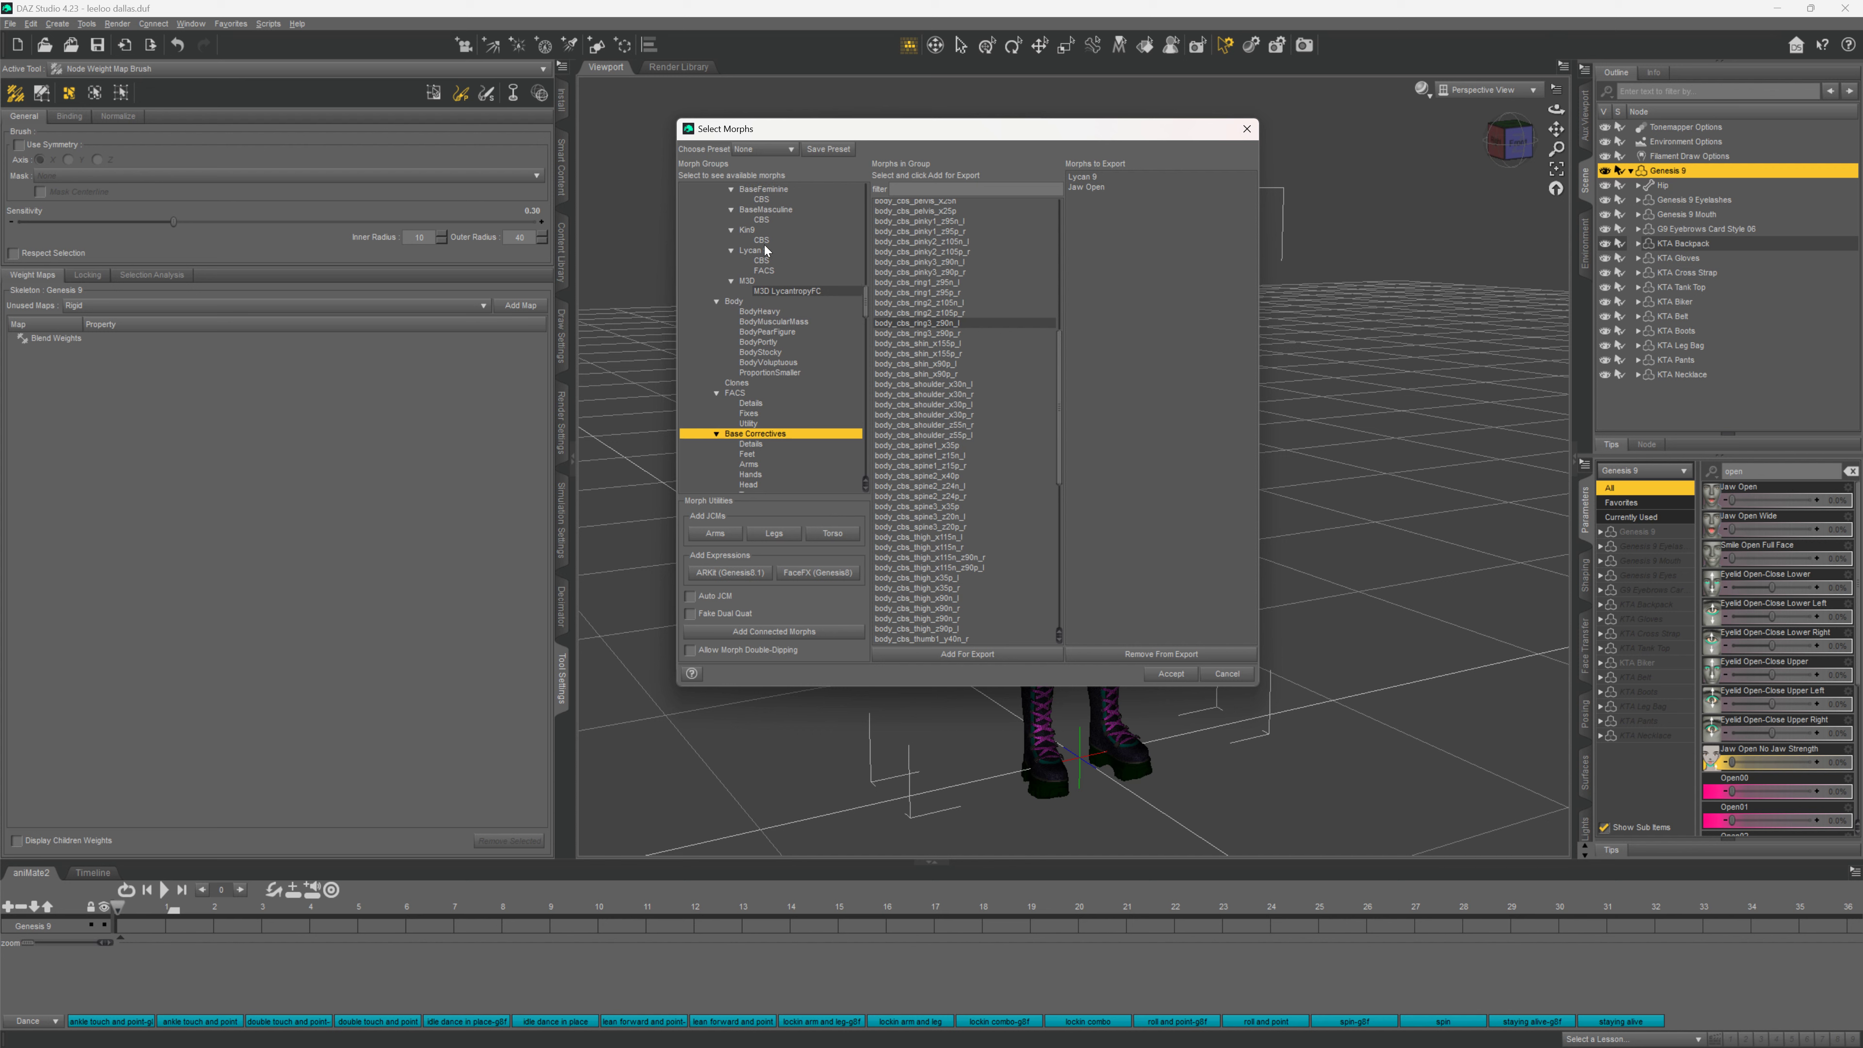
Browse the Lycan 9 and BaseFeminine groups, then select the Genesis 9 root to list every morph
{"action": "left_click", "coordinate": [748, 251]}
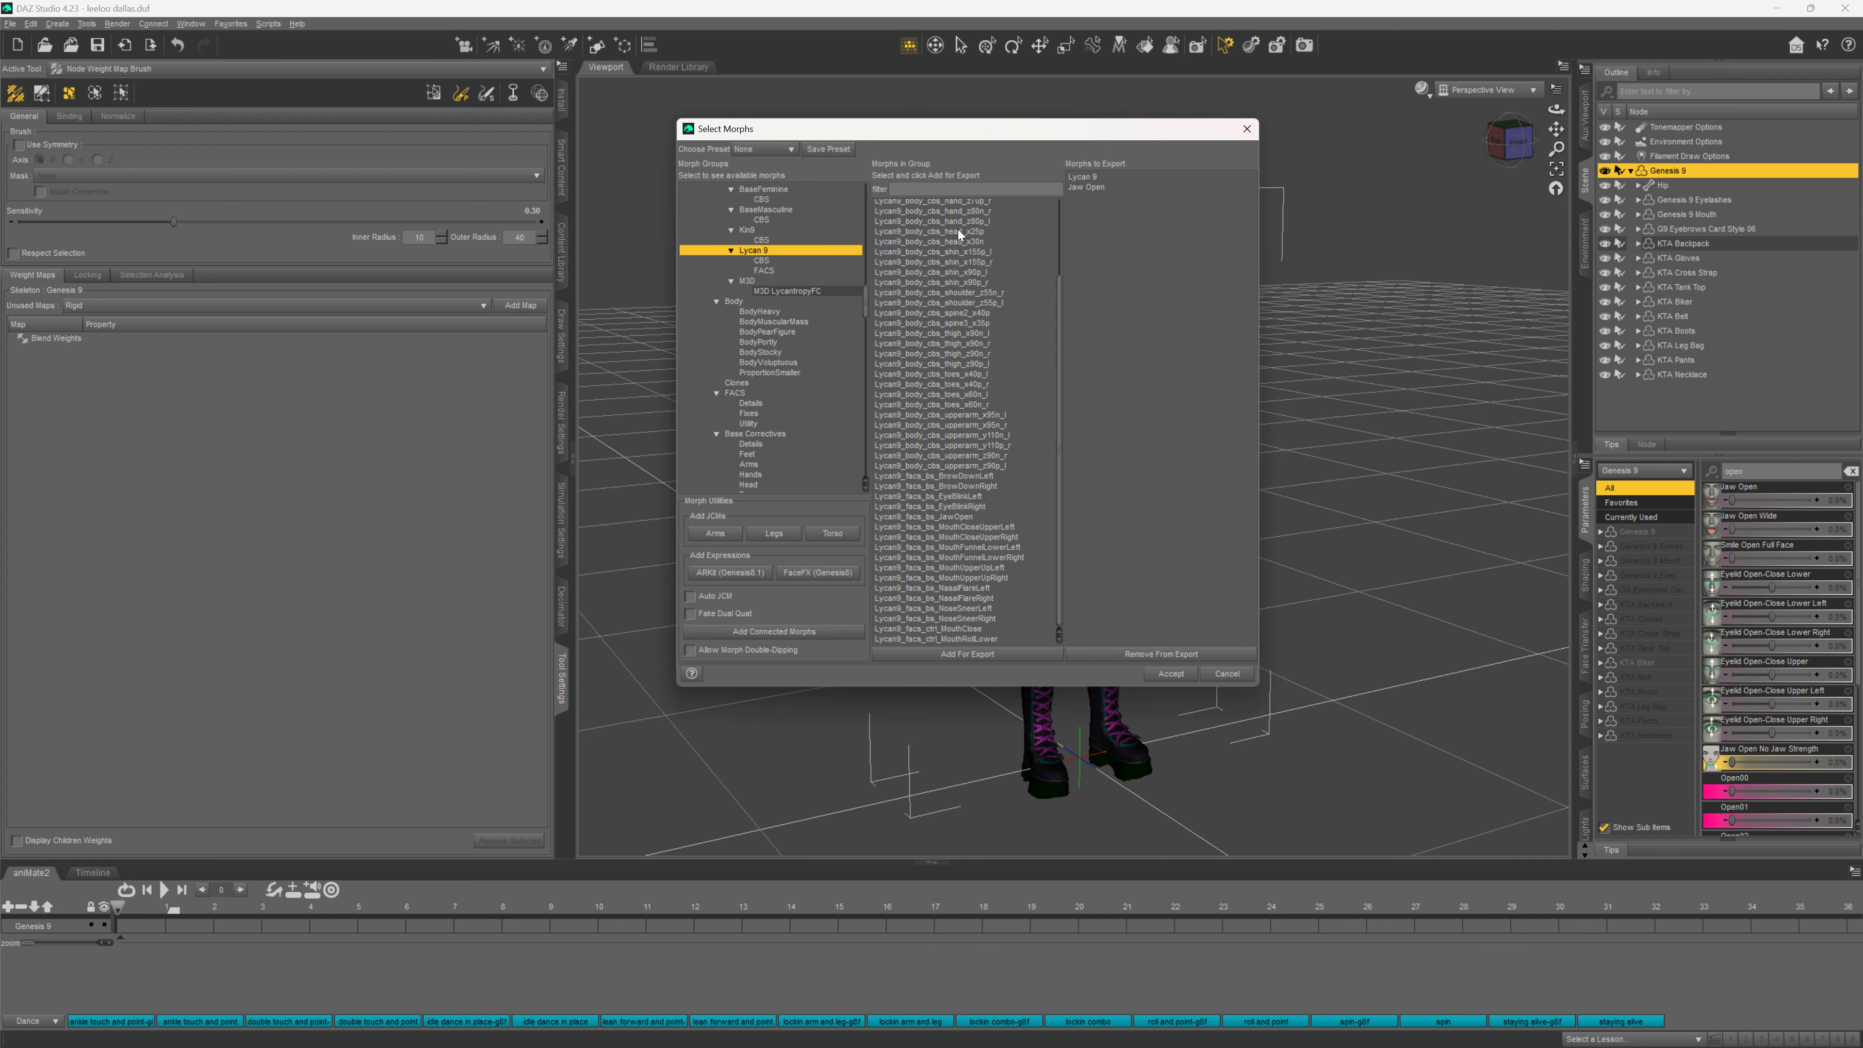
{"action": "scroll", "coordinate": [960, 242], "scroll_direction": "up", "scroll_amount": 3}
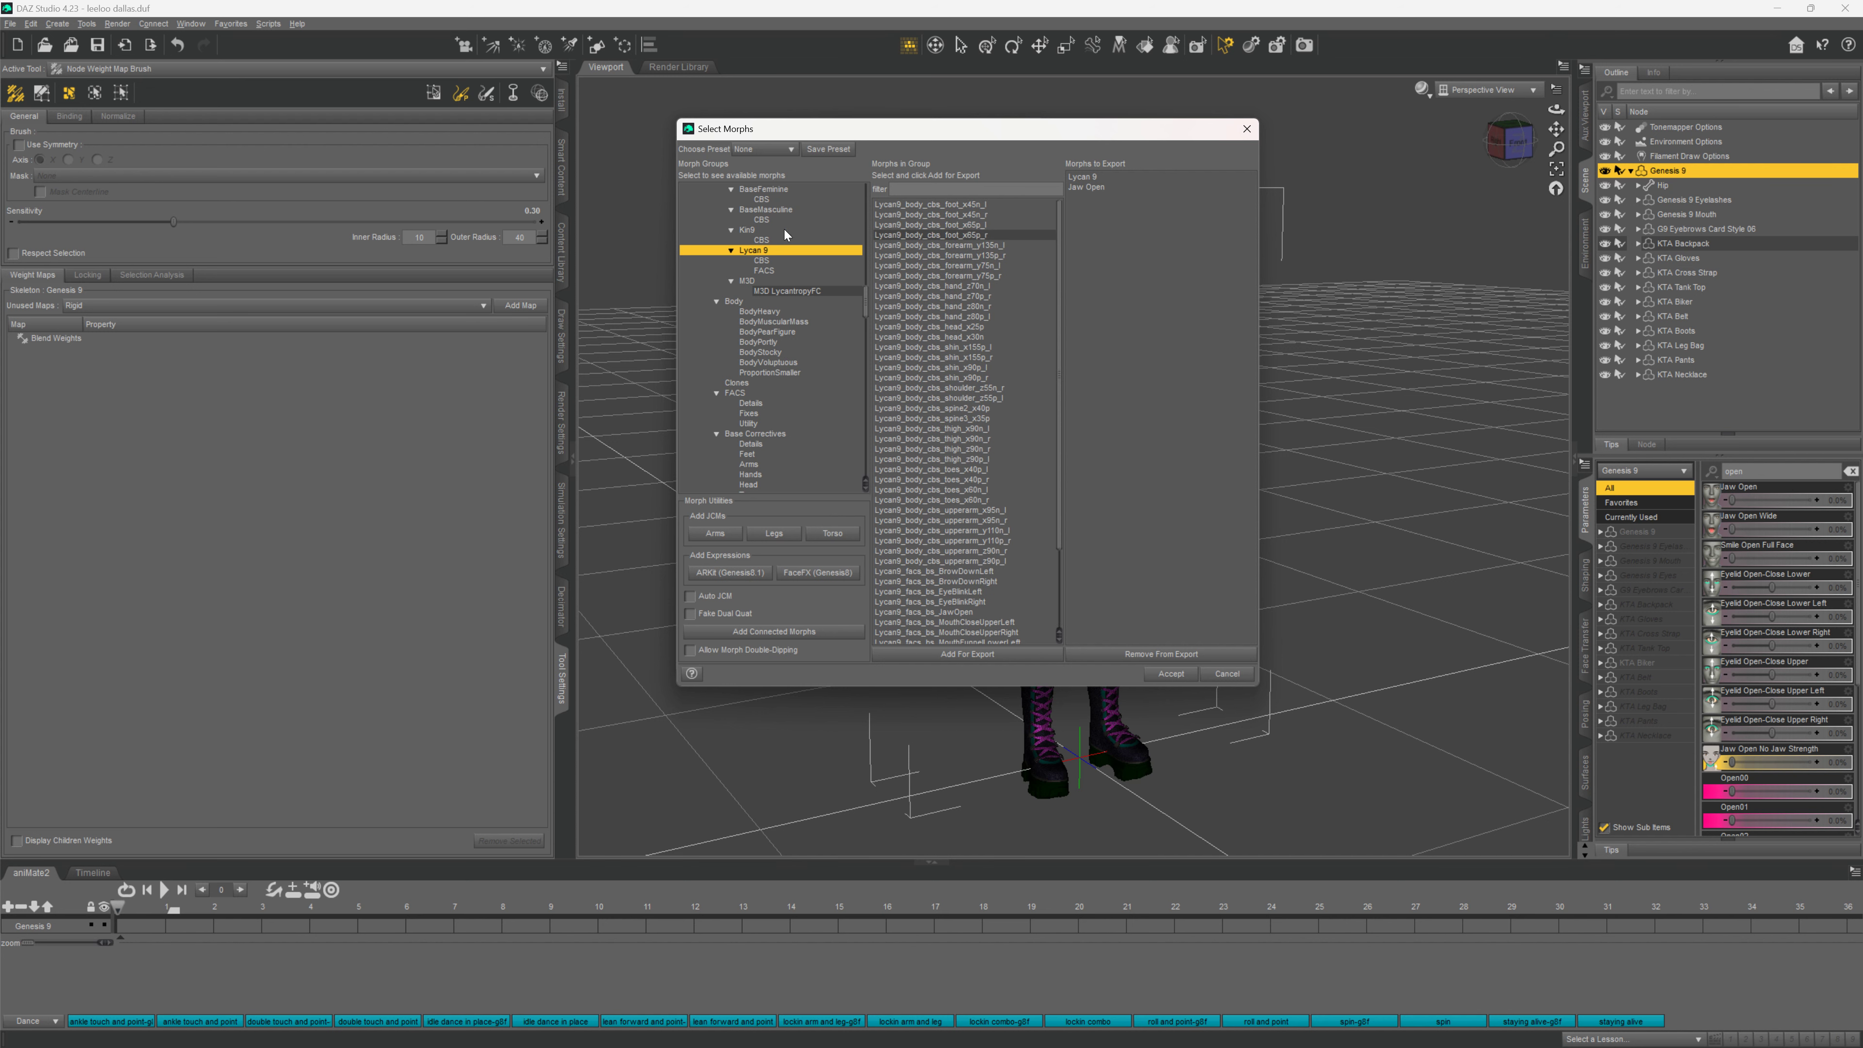
{"action": "scroll", "coordinate": [778, 242], "scroll_direction": "up", "scroll_amount": 3}
{"action": "left_click", "coordinate": [775, 284]}
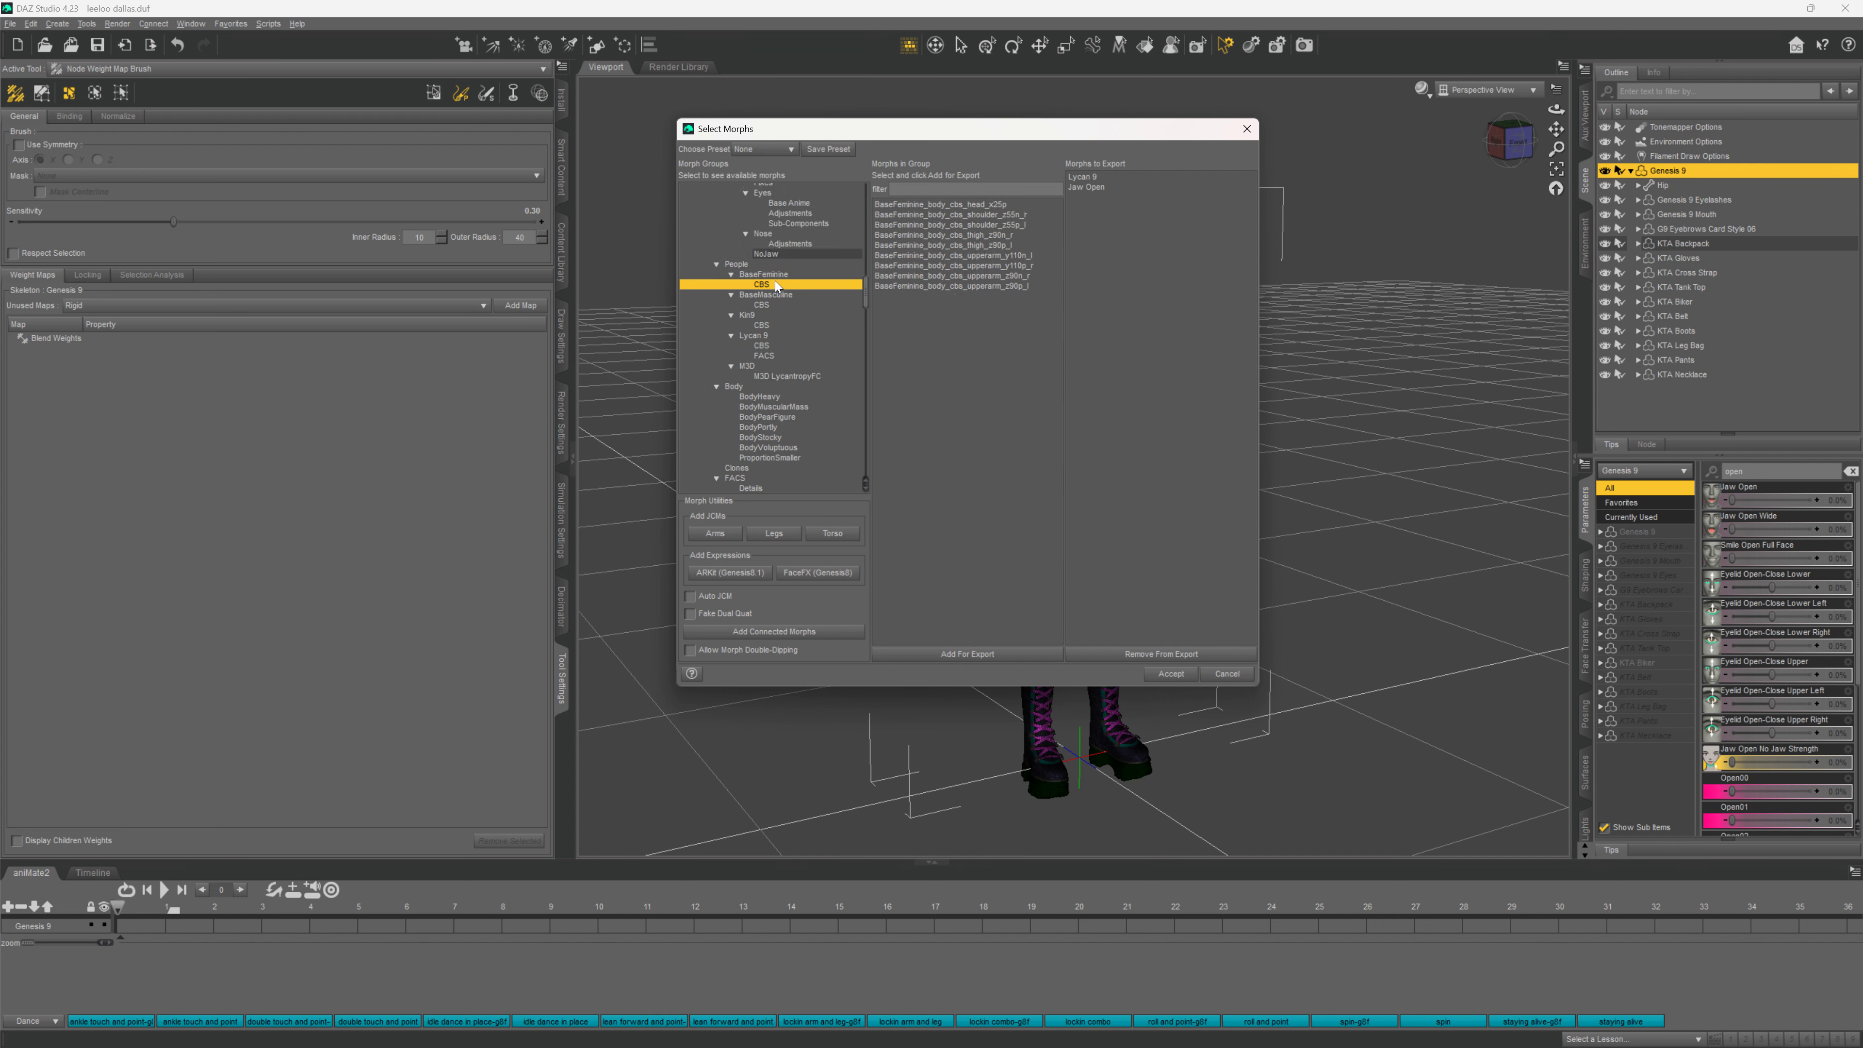
{"action": "left_click", "coordinate": [776, 275]}
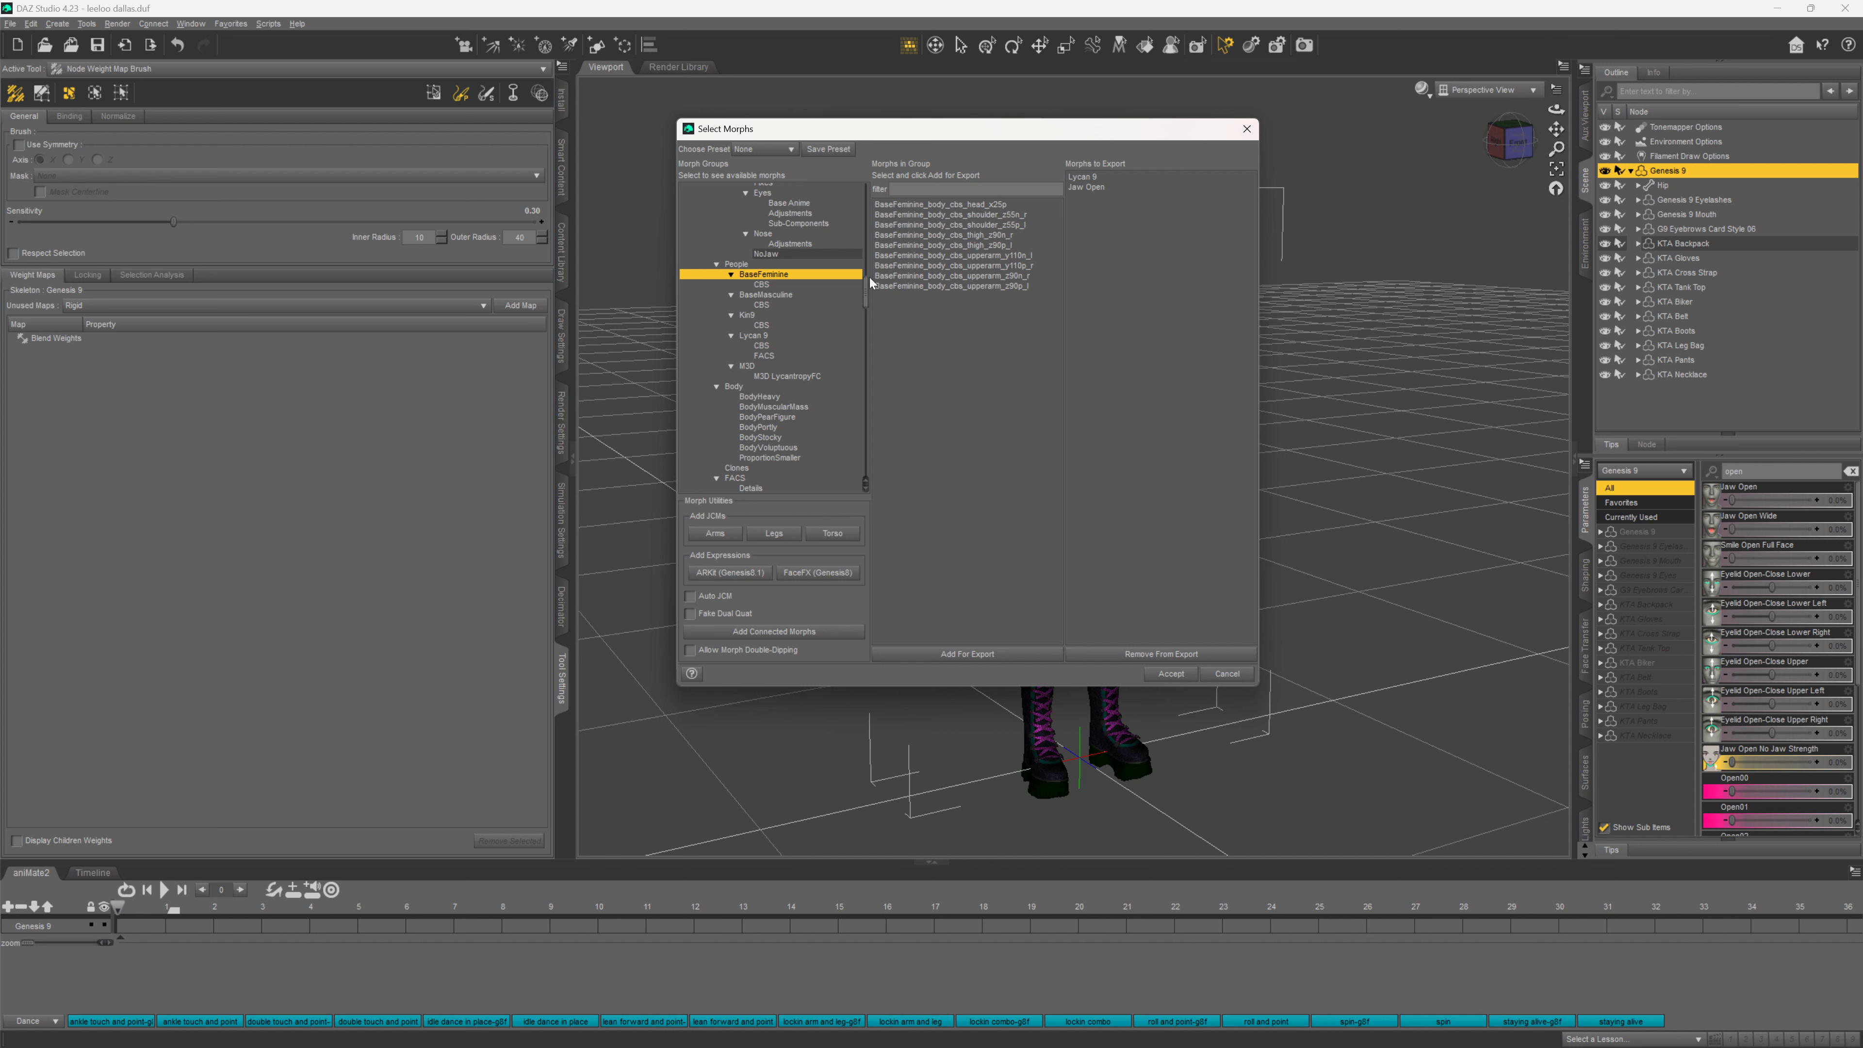
{"action": "scroll", "coordinate": [816, 287], "scroll_direction": "up", "scroll_amount": 10}
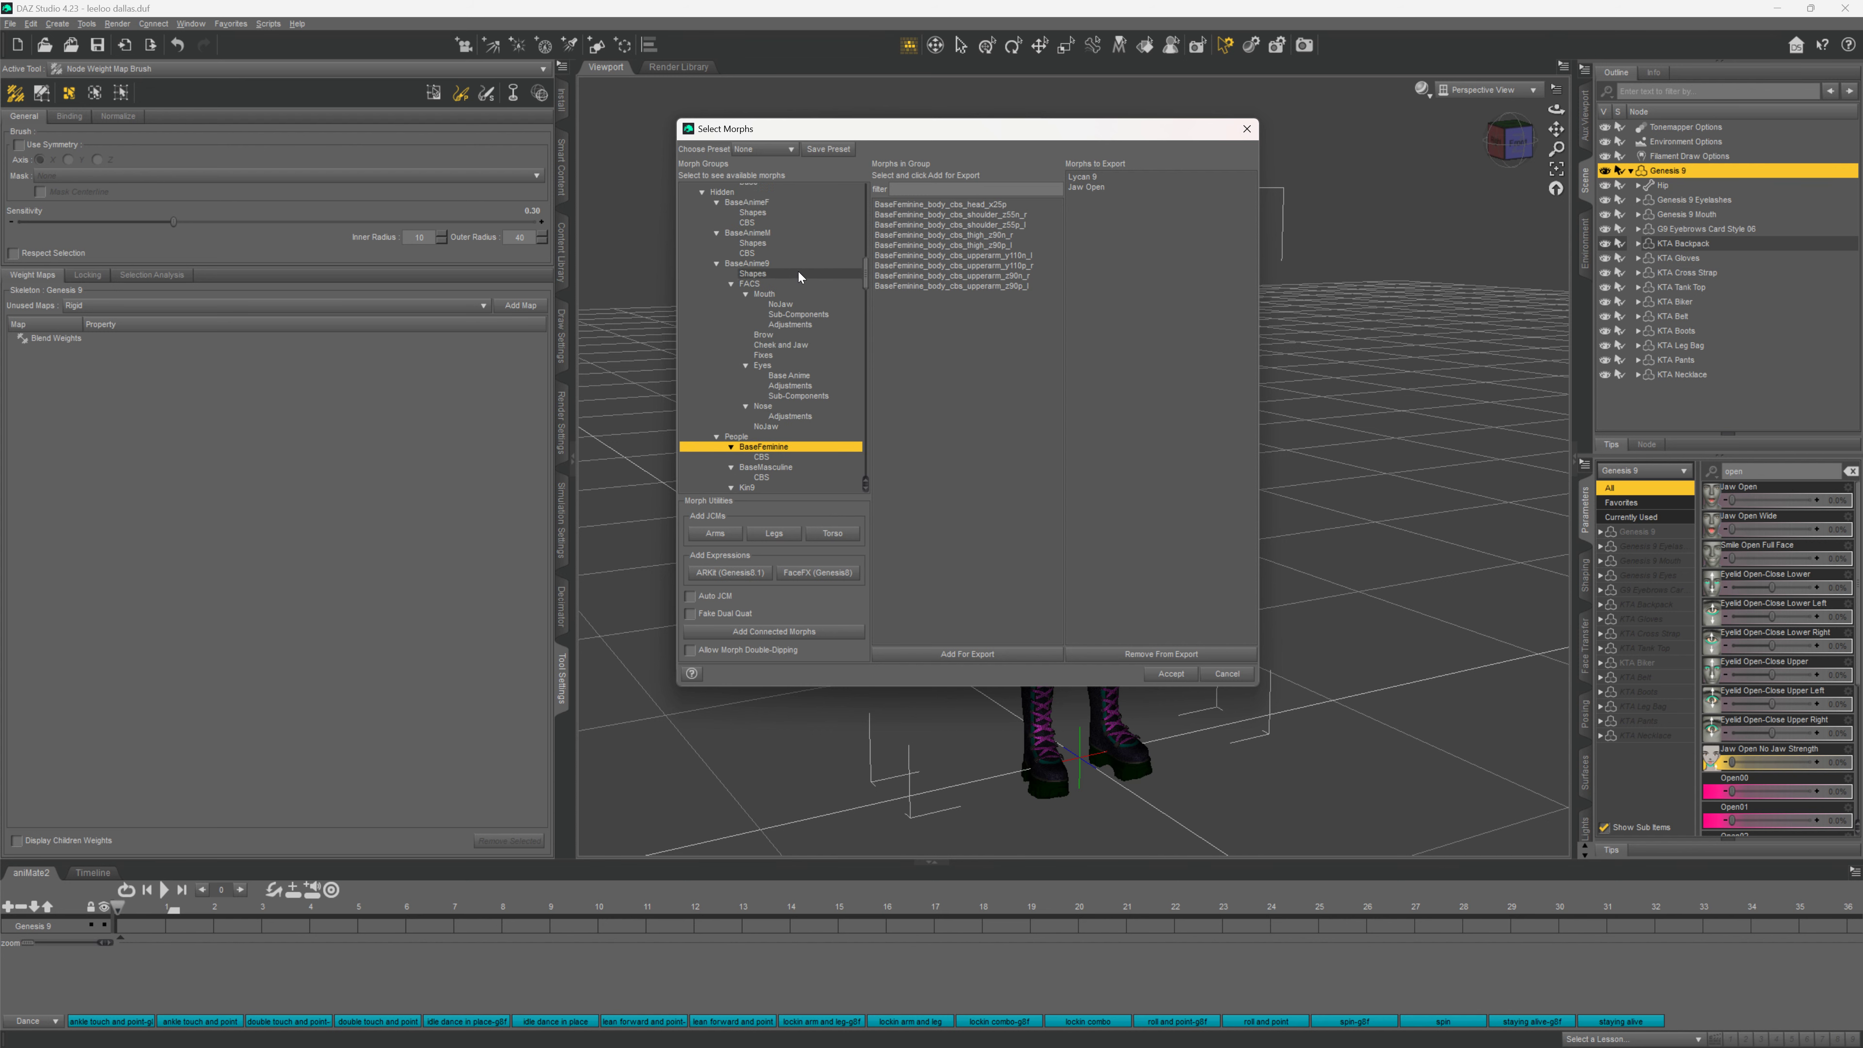
{"action": "scroll", "coordinate": [795, 262], "scroll_direction": "up", "scroll_amount": 10}
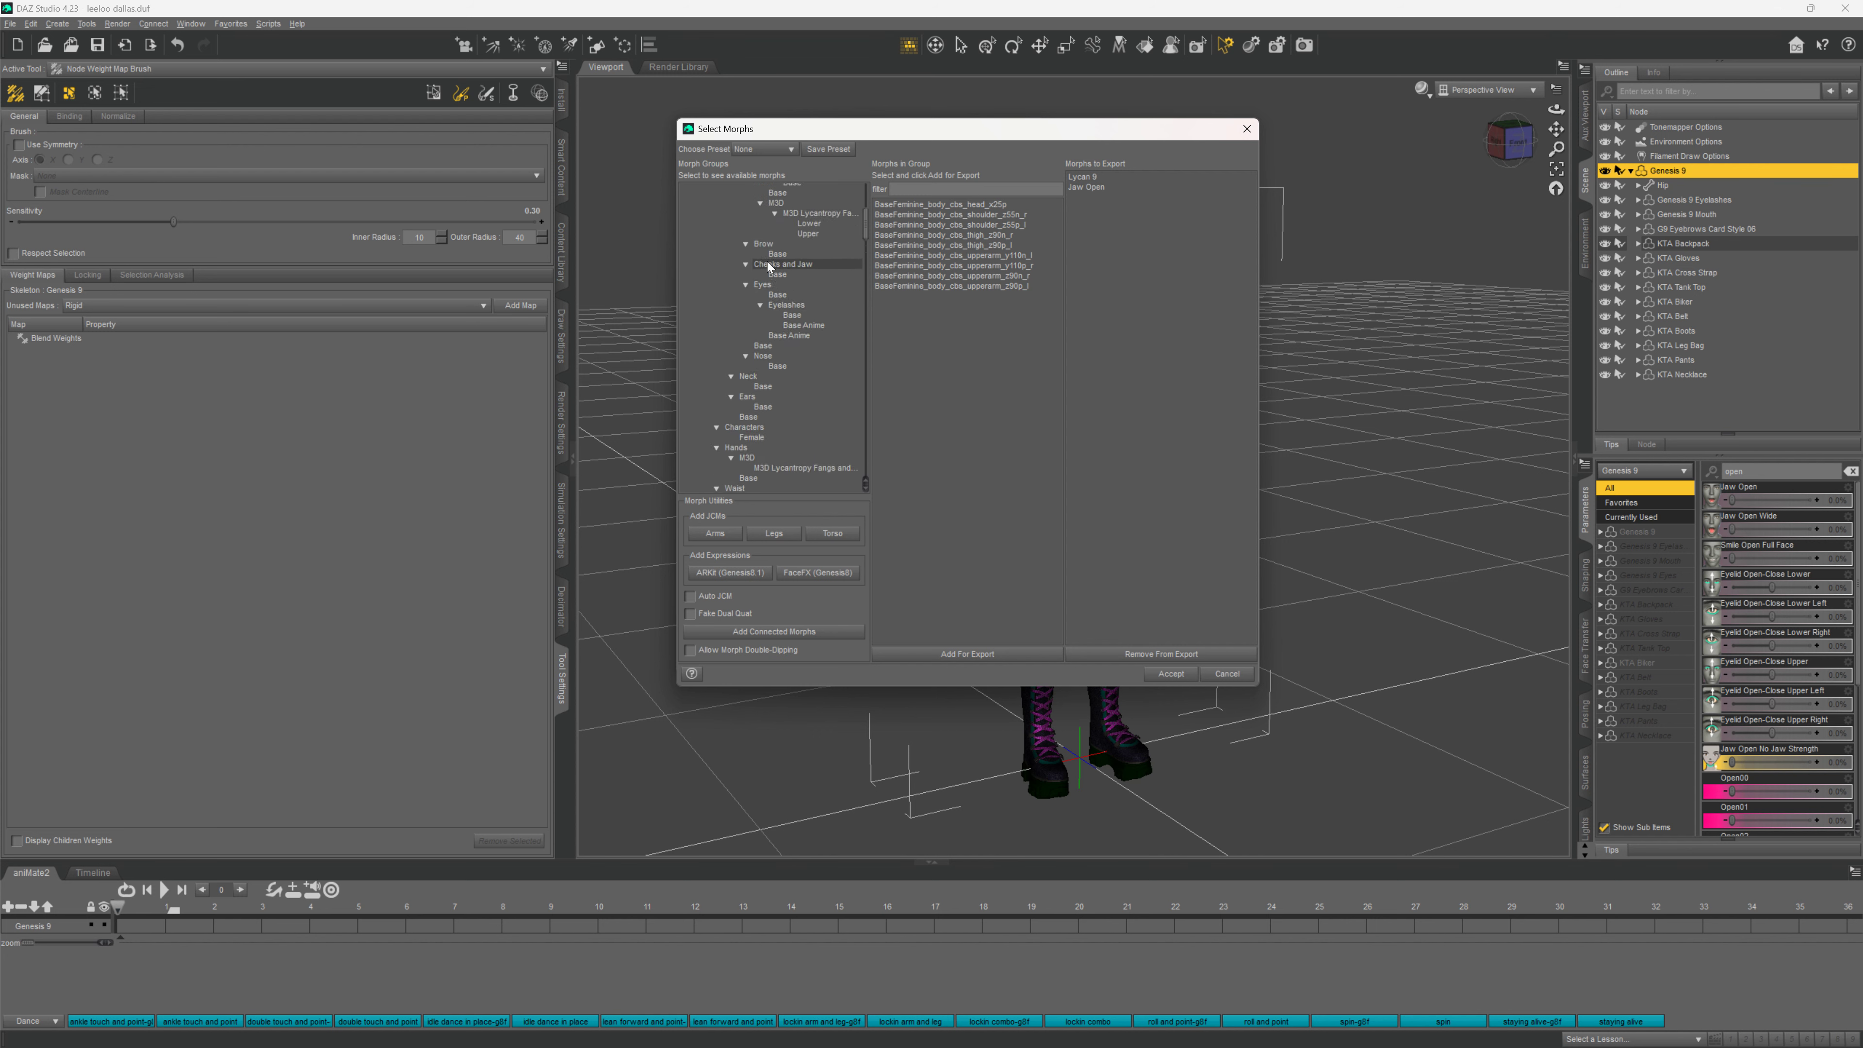
{"action": "scroll", "coordinate": [766, 263], "scroll_direction": "up", "scroll_amount": 3}
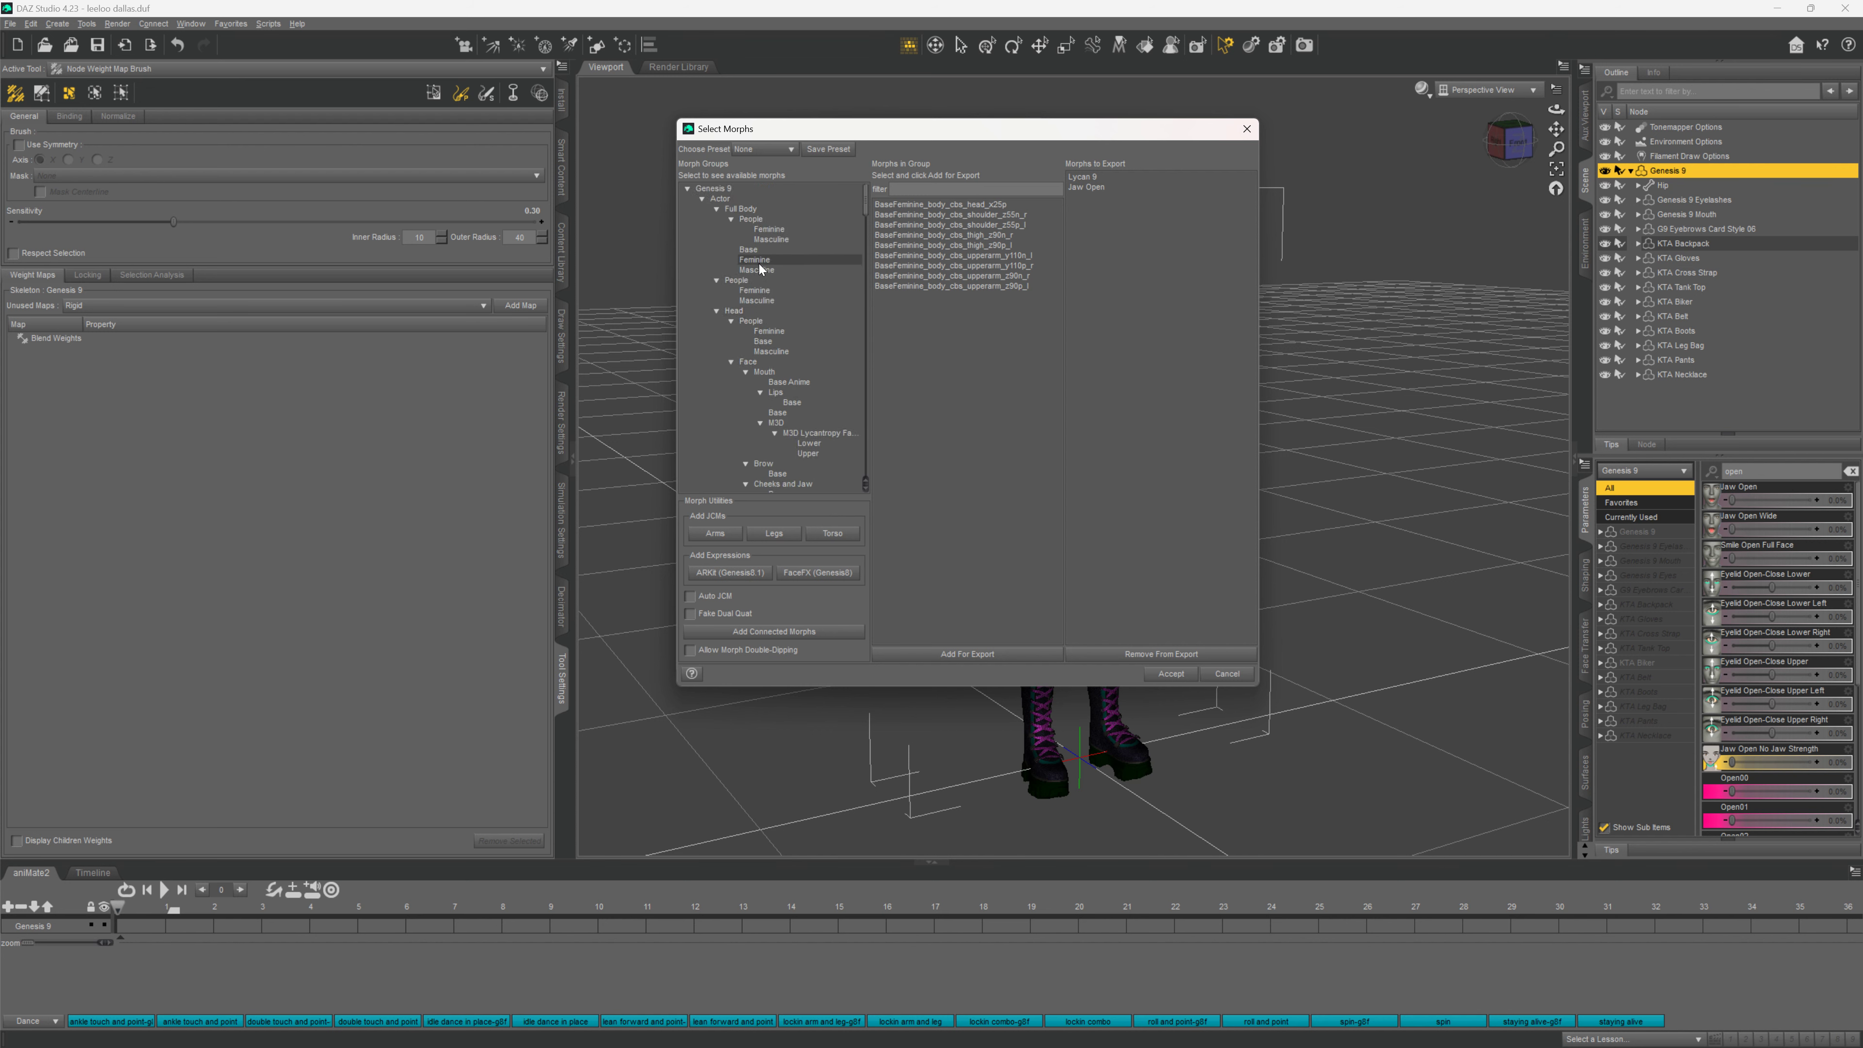
{"action": "left_click", "coordinate": [713, 190]}
{"action": "scroll", "coordinate": [1026, 276], "scroll_direction": "down", "scroll_amount": 20}
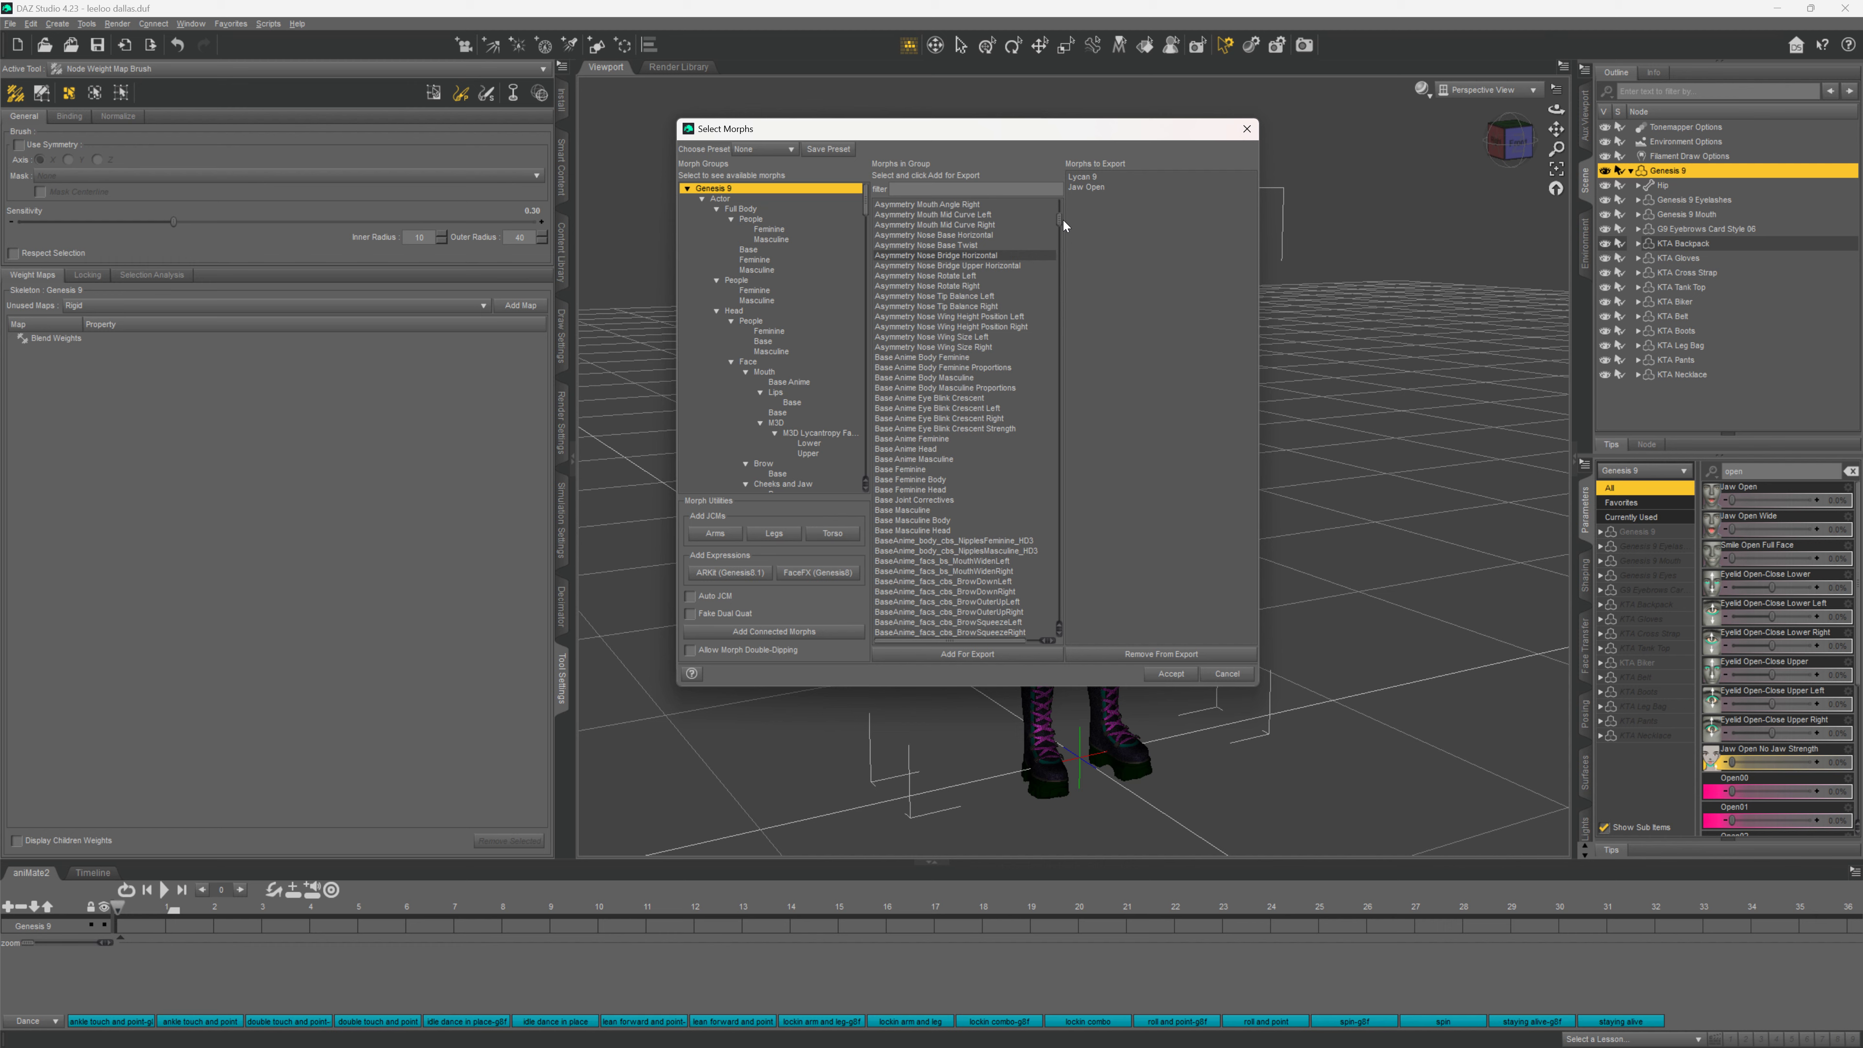
{"action": "mouse_move", "coordinate": [1059, 225]}
{"action": "left_mouse_down"}
{"action": "mouse_move", "coordinate": [1069, 289]}
{"action": "mouse_move", "coordinate": [1032, 574]}
{"action": "mouse_move", "coordinate": [1054, 198]}
{"action": "left_mouse_up"}
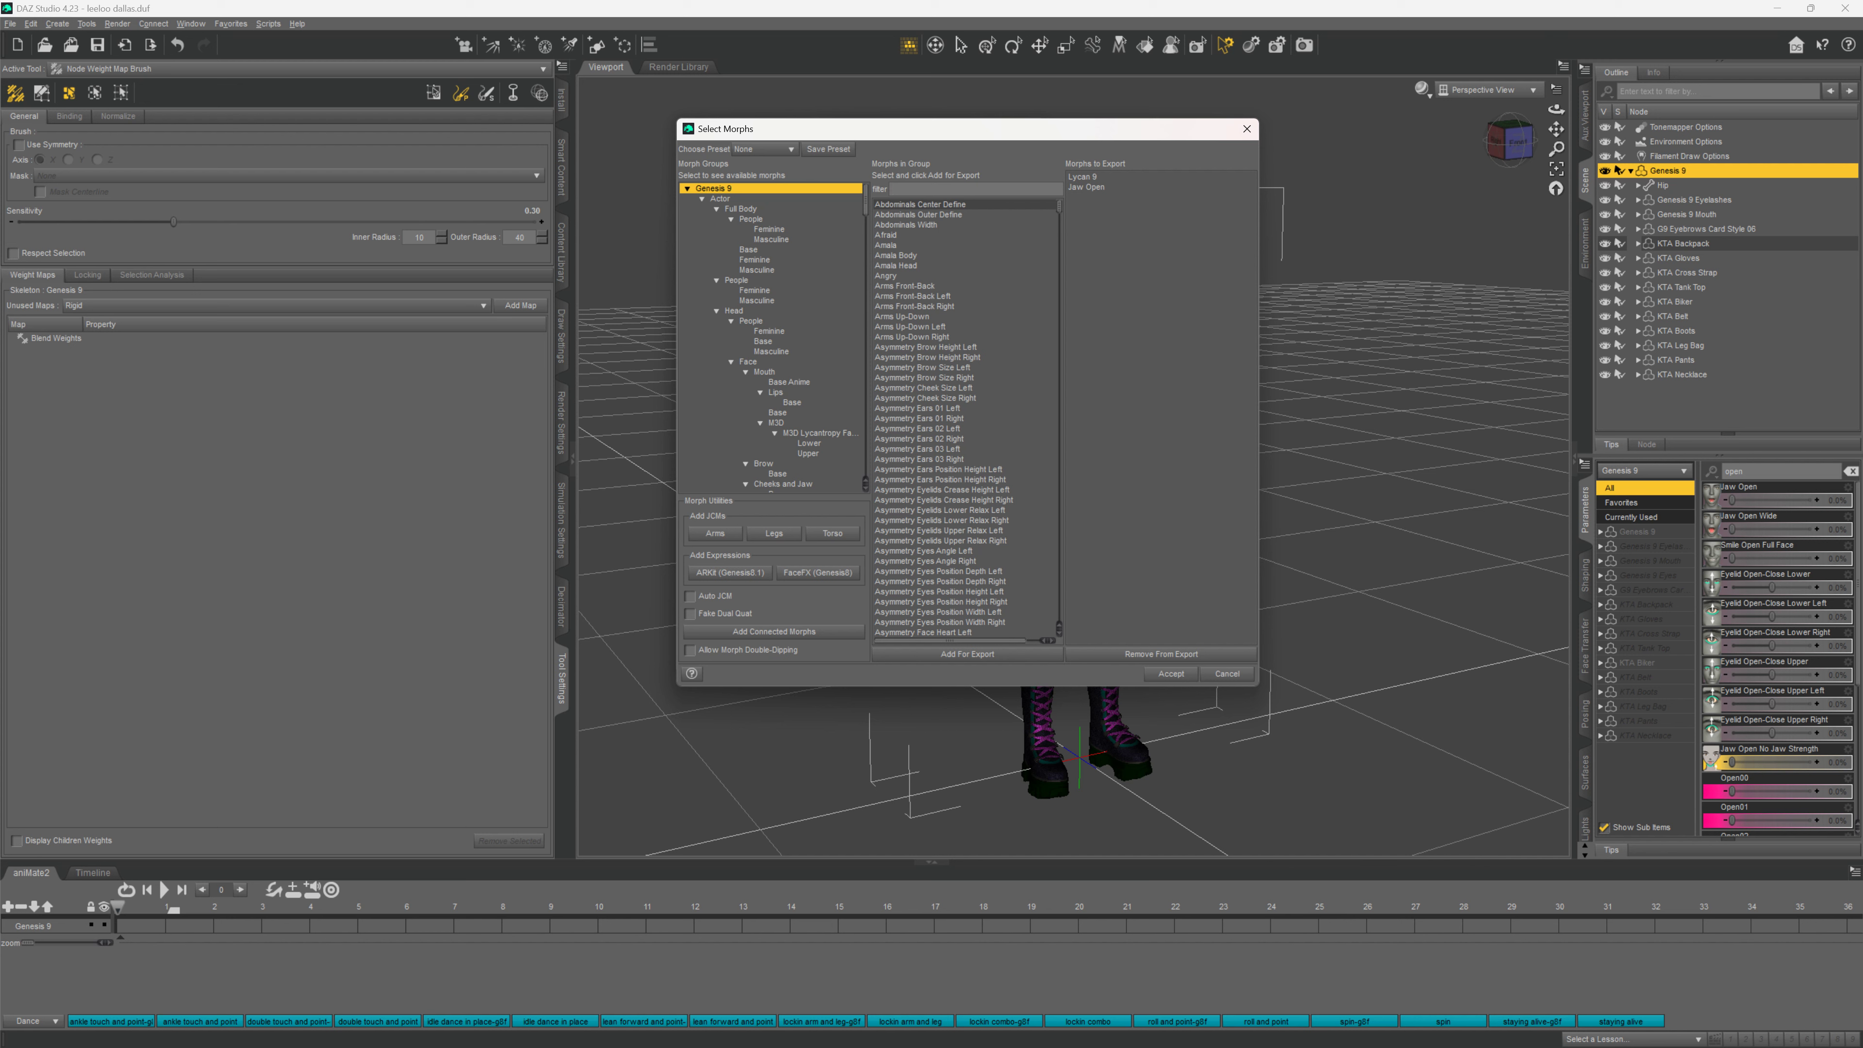
Filter for 'angry', add the Angry morph for export, and accept the morph selection
{"action": "type", "text": "an"}
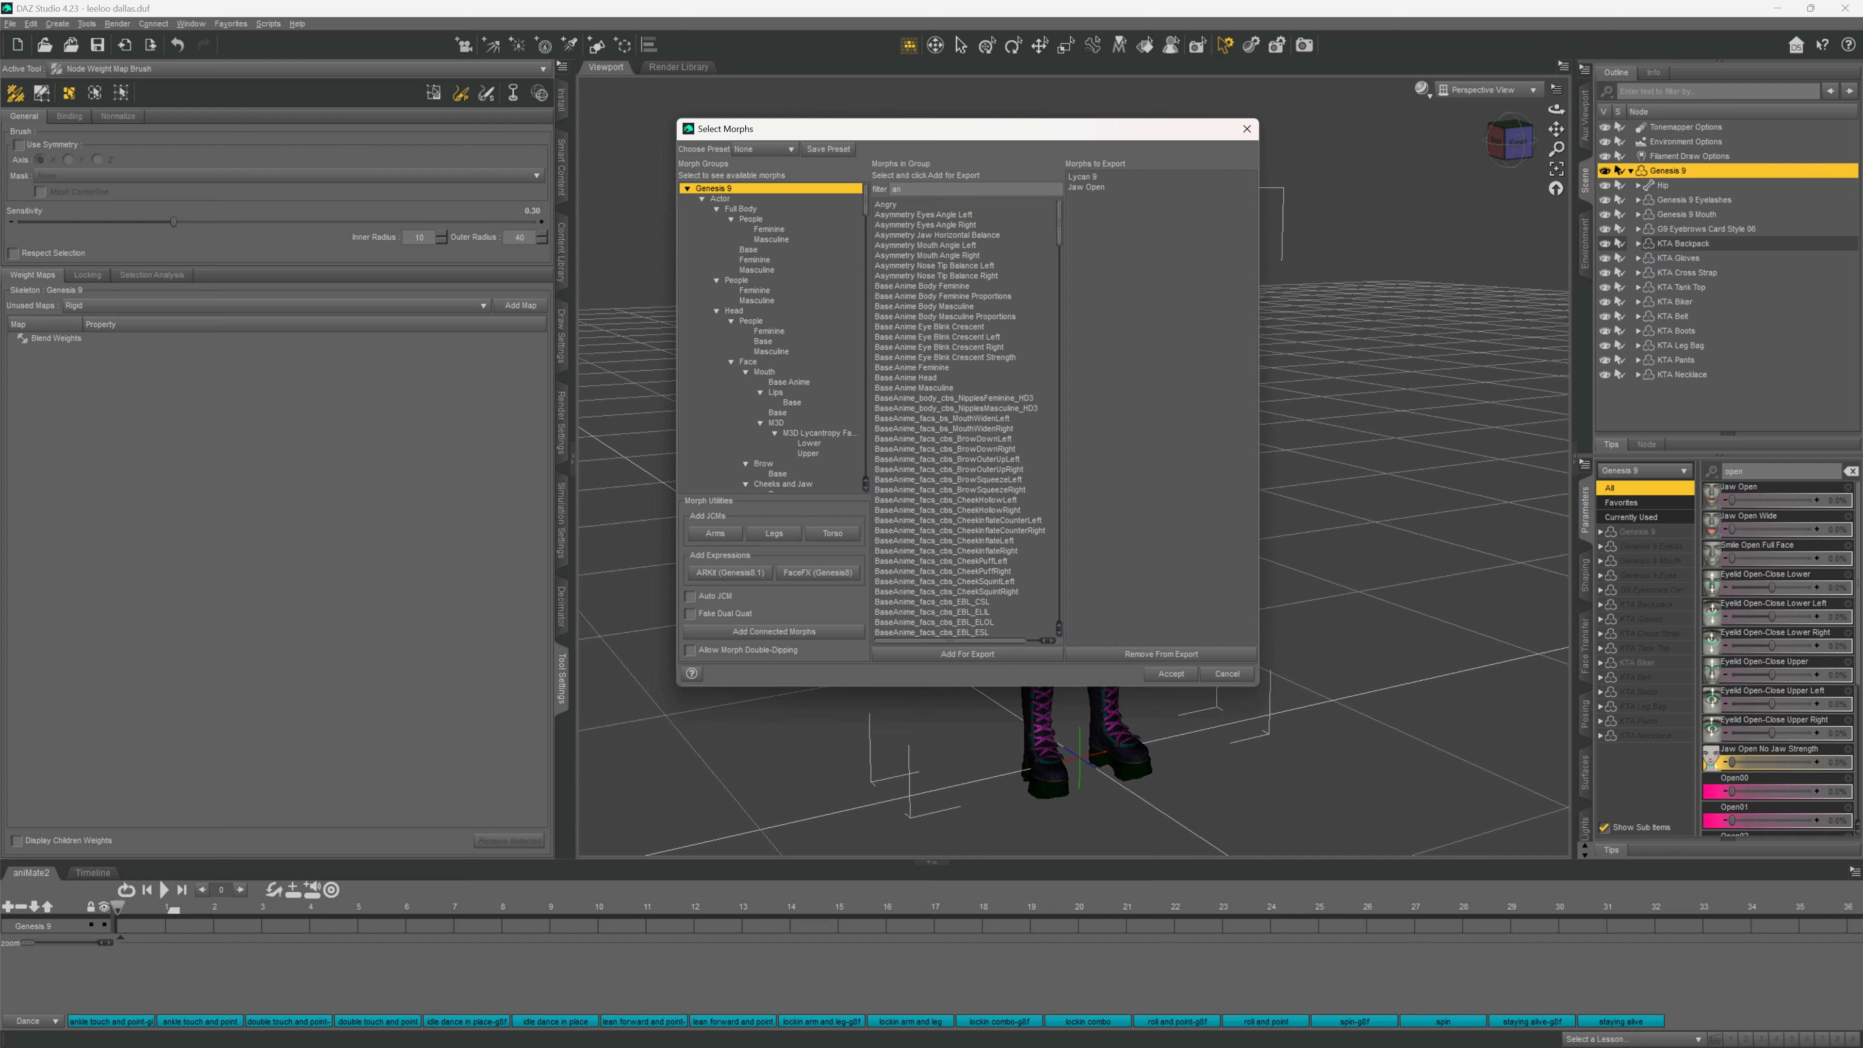
{"action": "type", "text": "gry"}
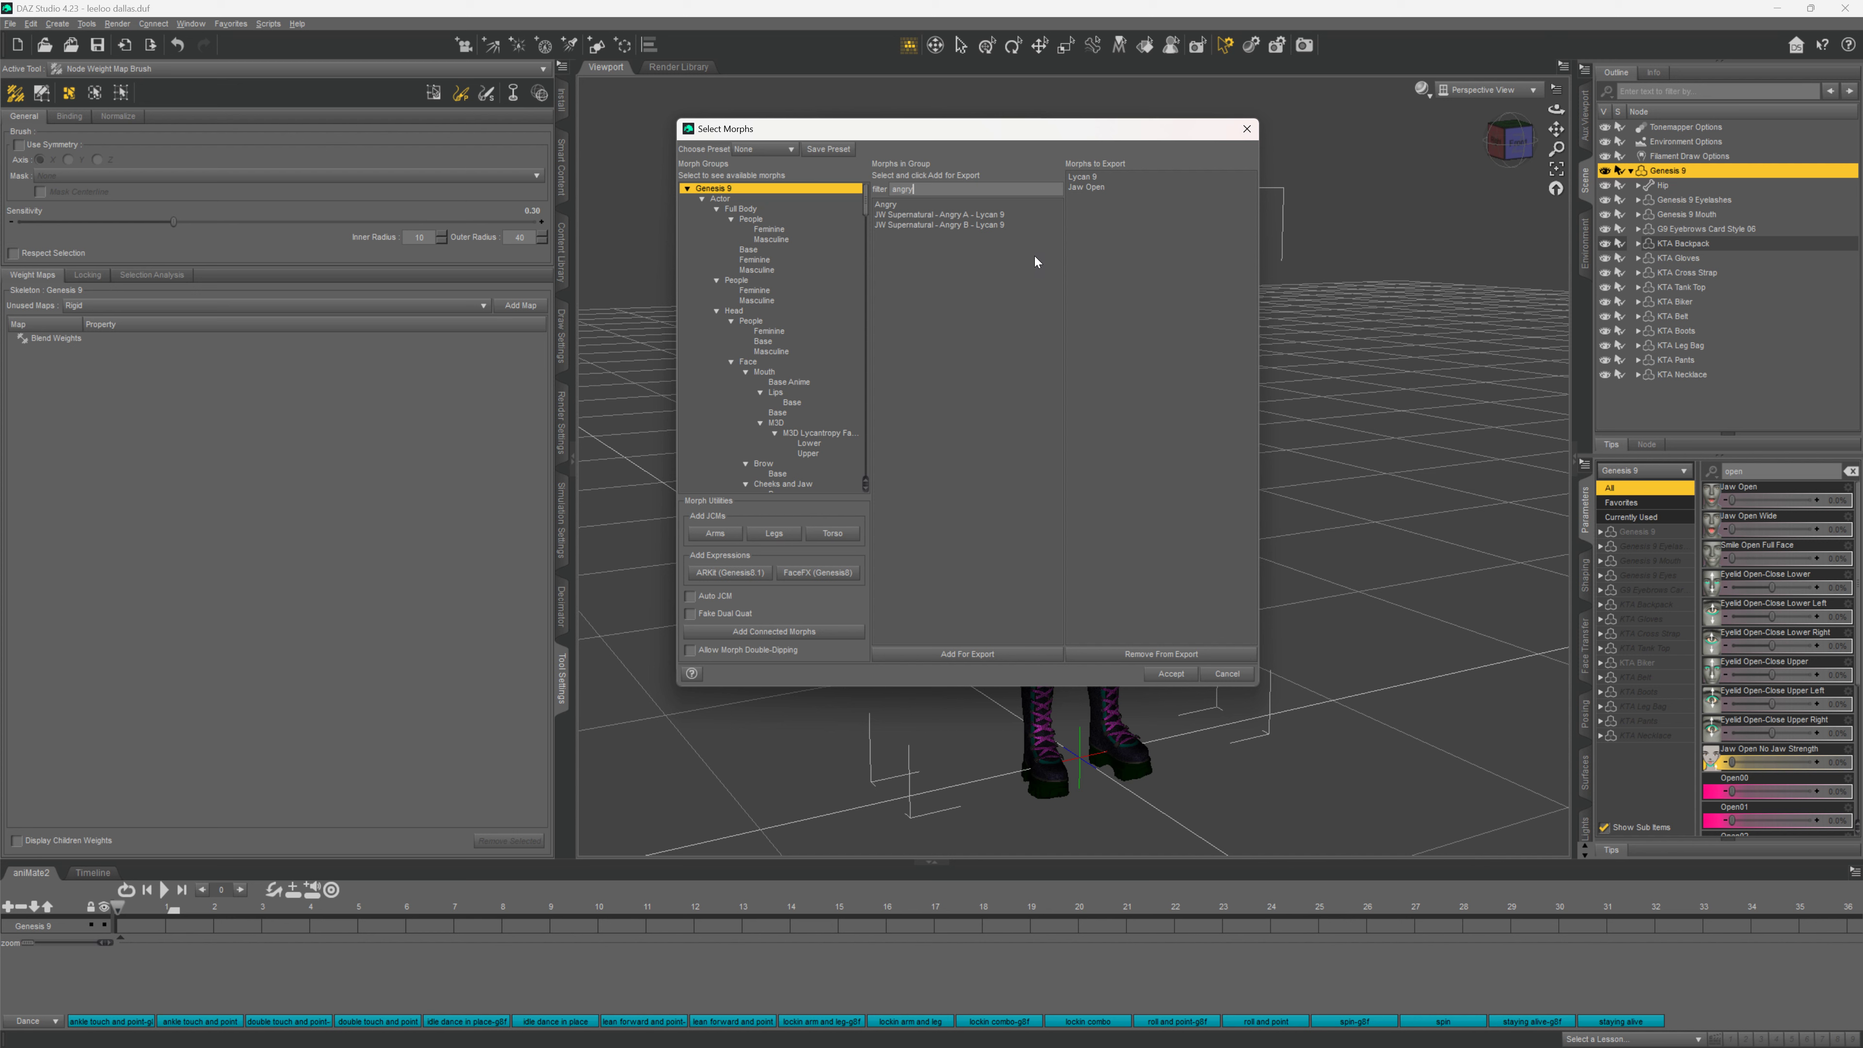
{"action": "left_click", "coordinate": [897, 205]}
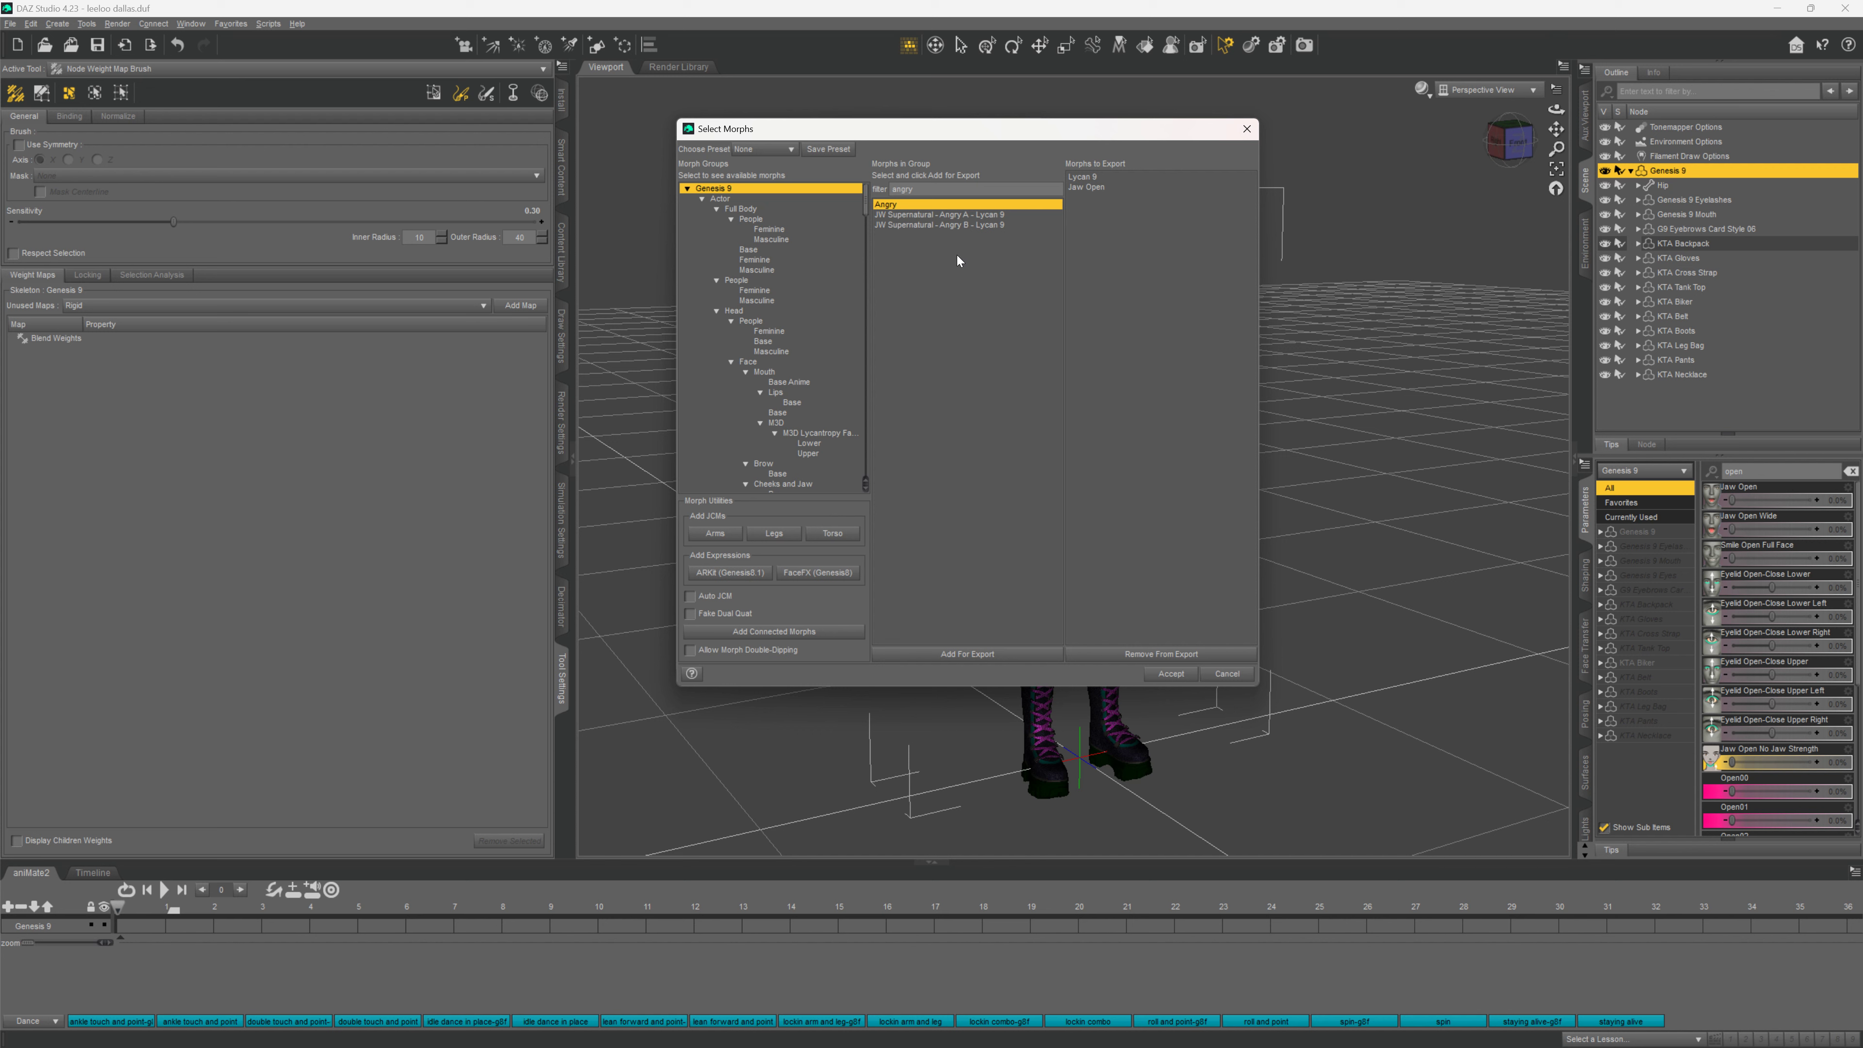
{"action": "left_click", "coordinate": [925, 654]}
{"action": "left_click", "coordinate": [1178, 677]}
{"action": "left_click", "coordinate": [1172, 675]}
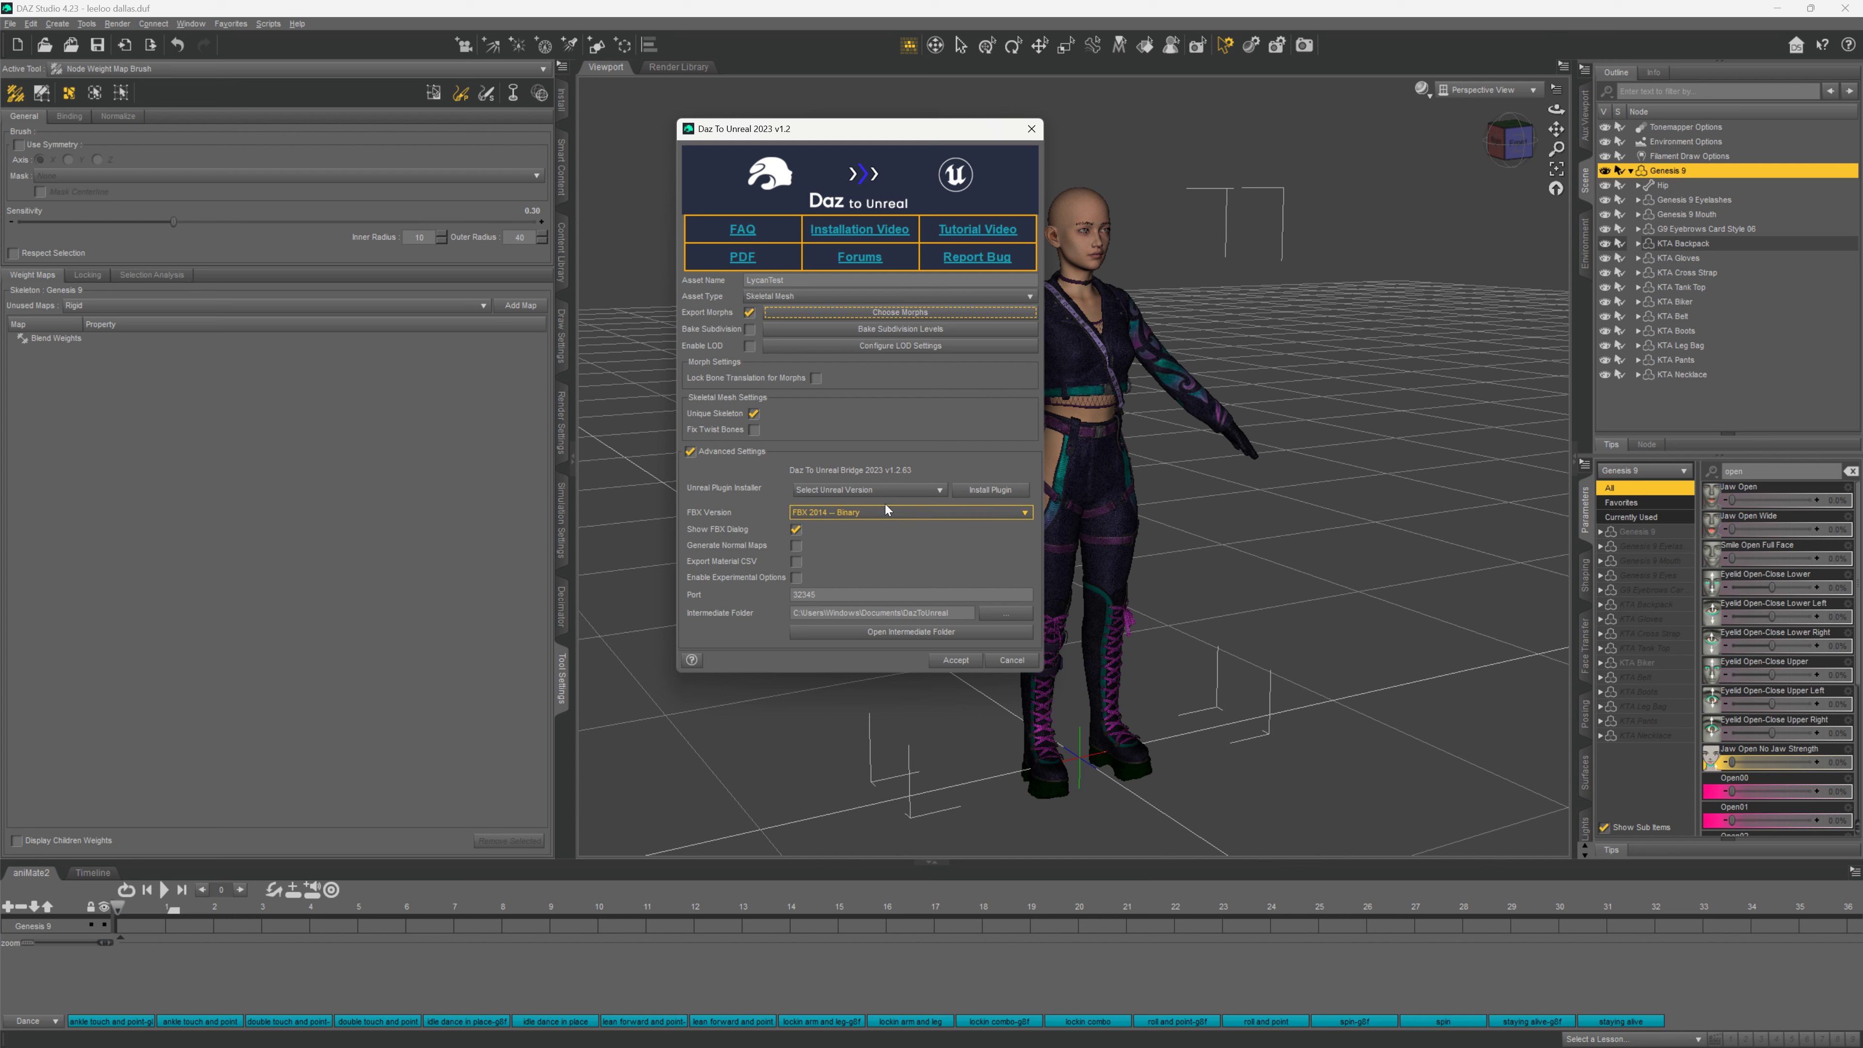
Pick Unreal Engine 5.3 in the plugin installer dropdown and start Install Plugin
{"action": "left_click", "coordinate": [943, 490]}
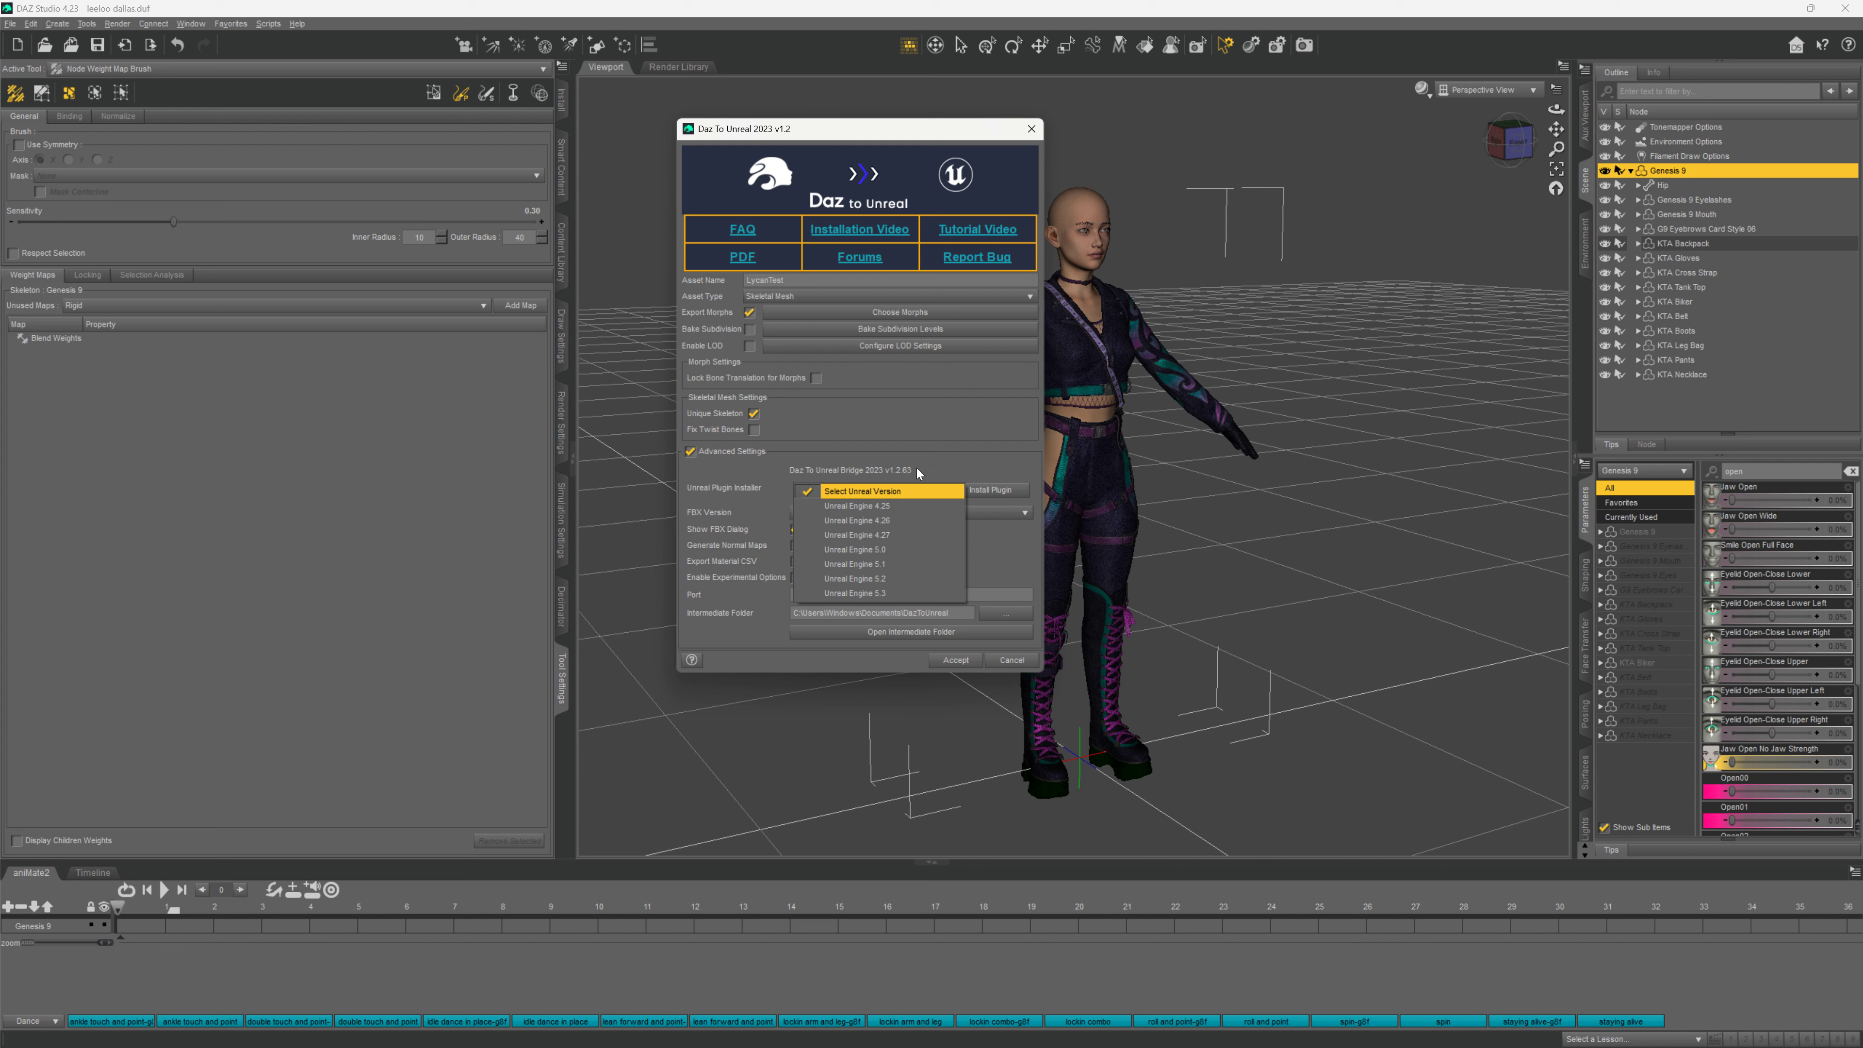
{"action": "left_click", "coordinate": [880, 593]}
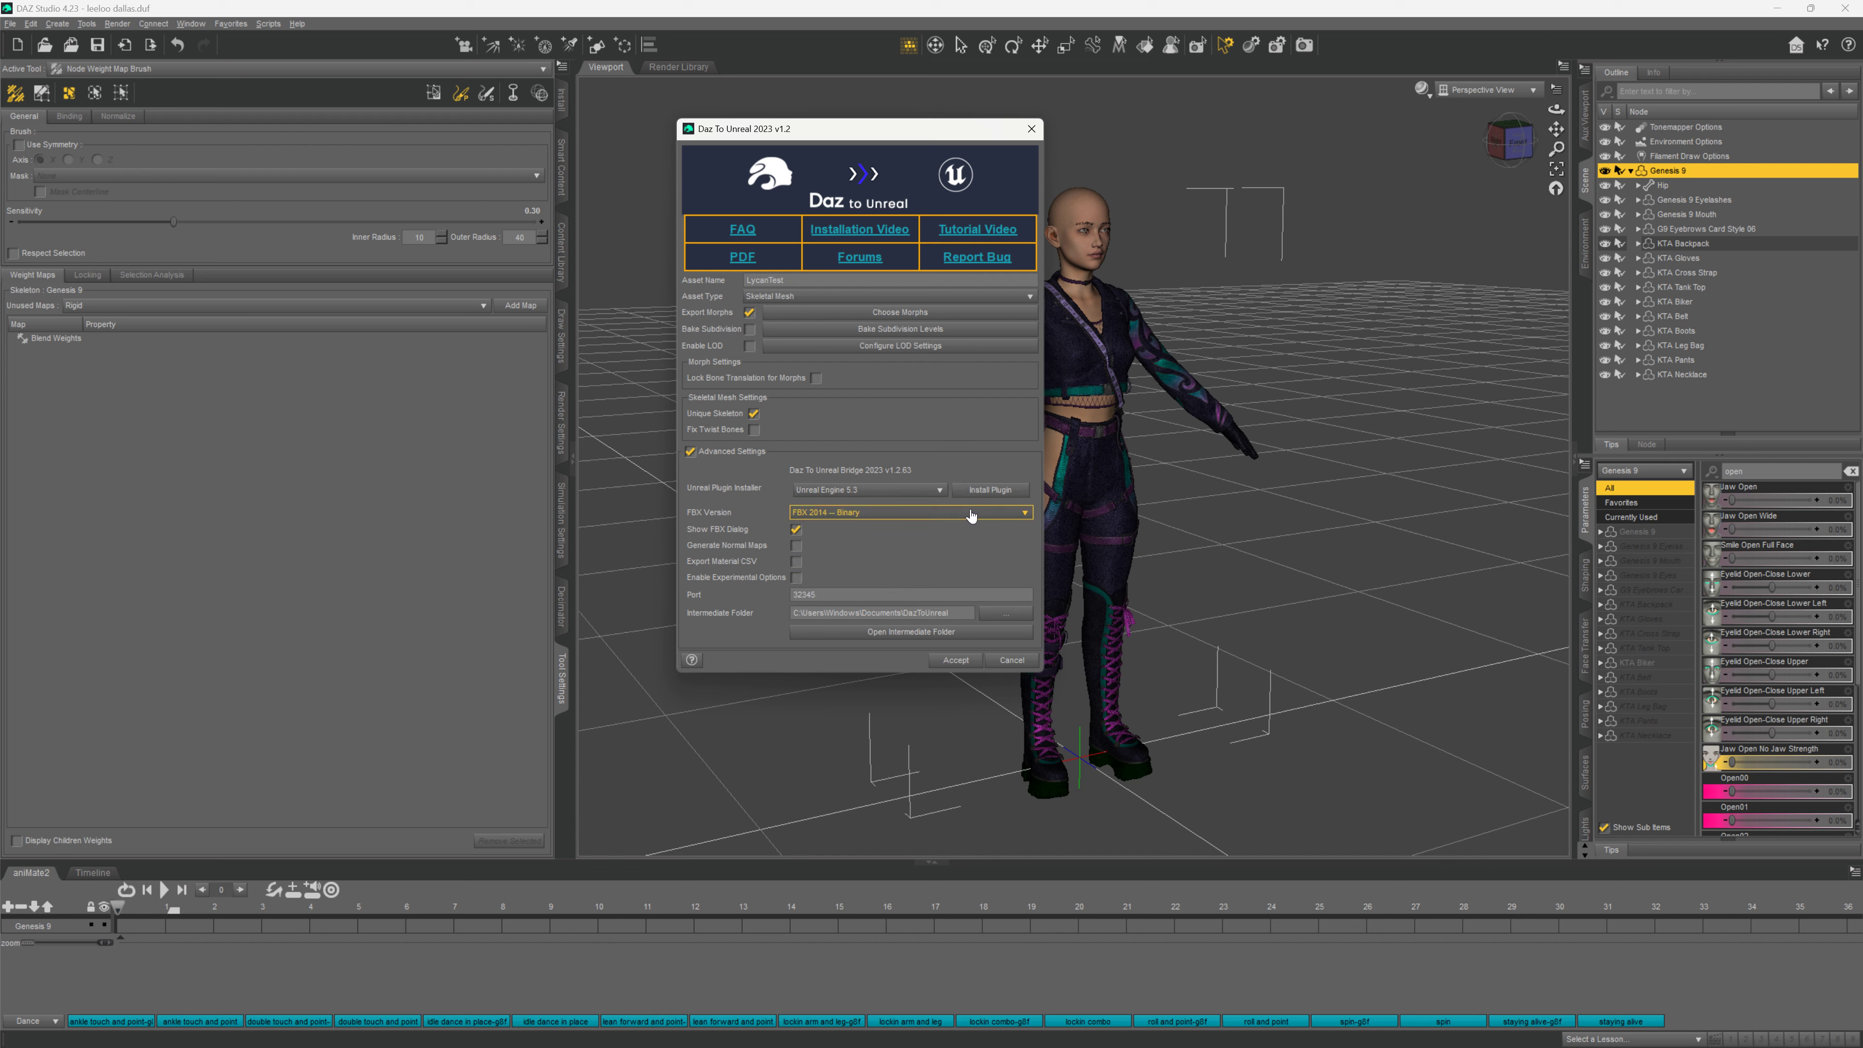
{"action": "left_click", "coordinate": [992, 491]}
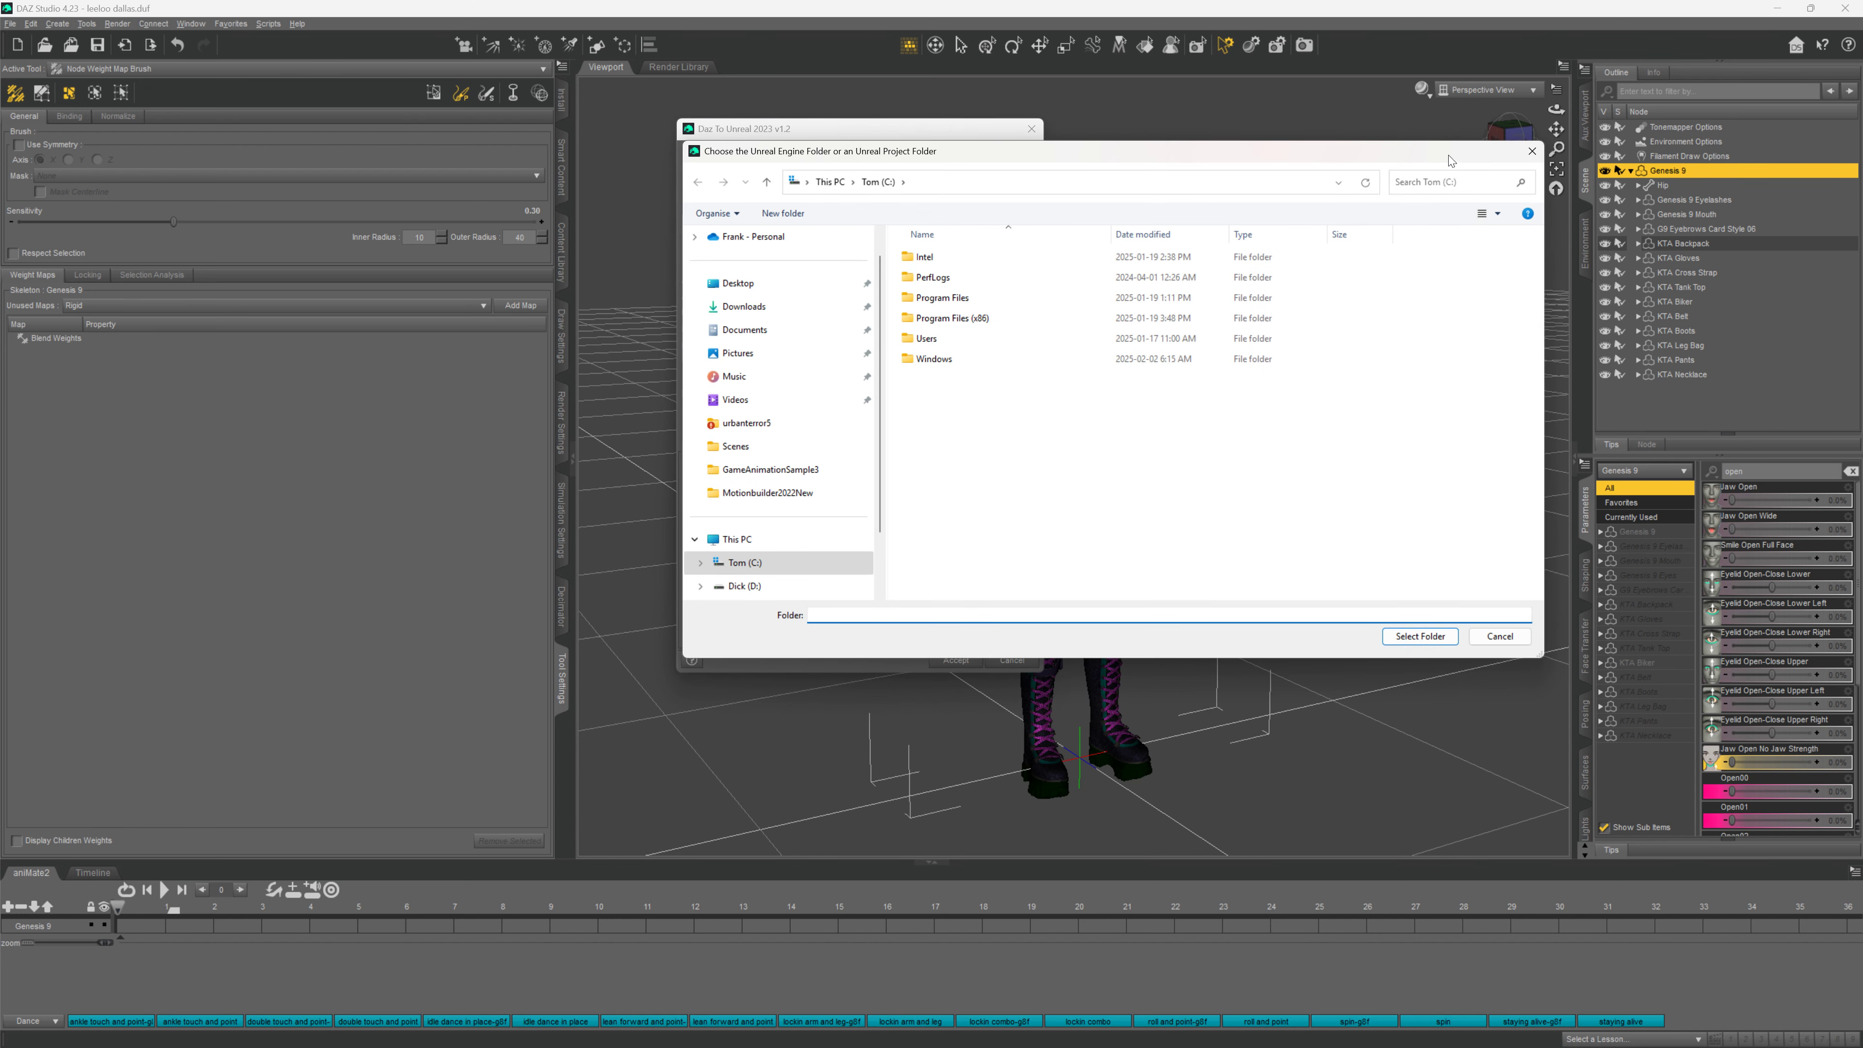
Cancel the plugin folder chooser and reset the Unreal version dropdown to Select Unreal Version
{"action": "left_click", "coordinate": [1531, 155]}
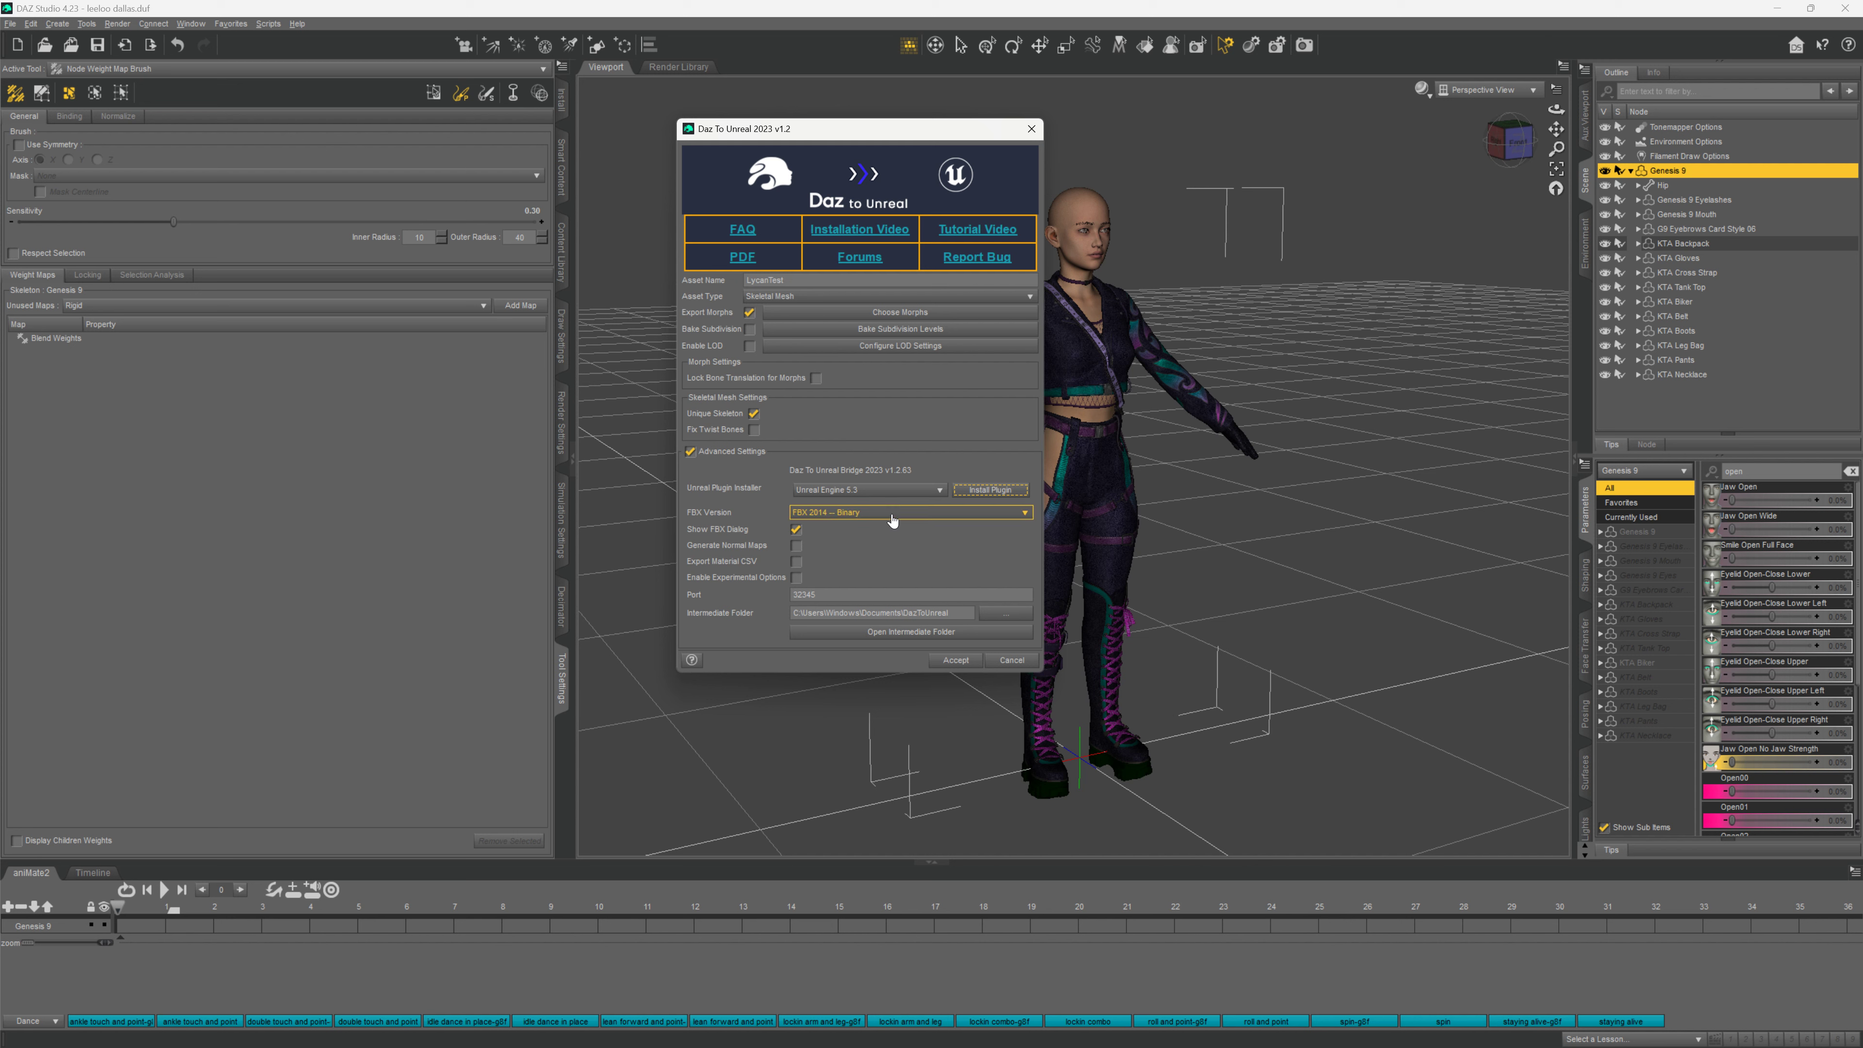
{"action": "left_click", "coordinate": [933, 491]}
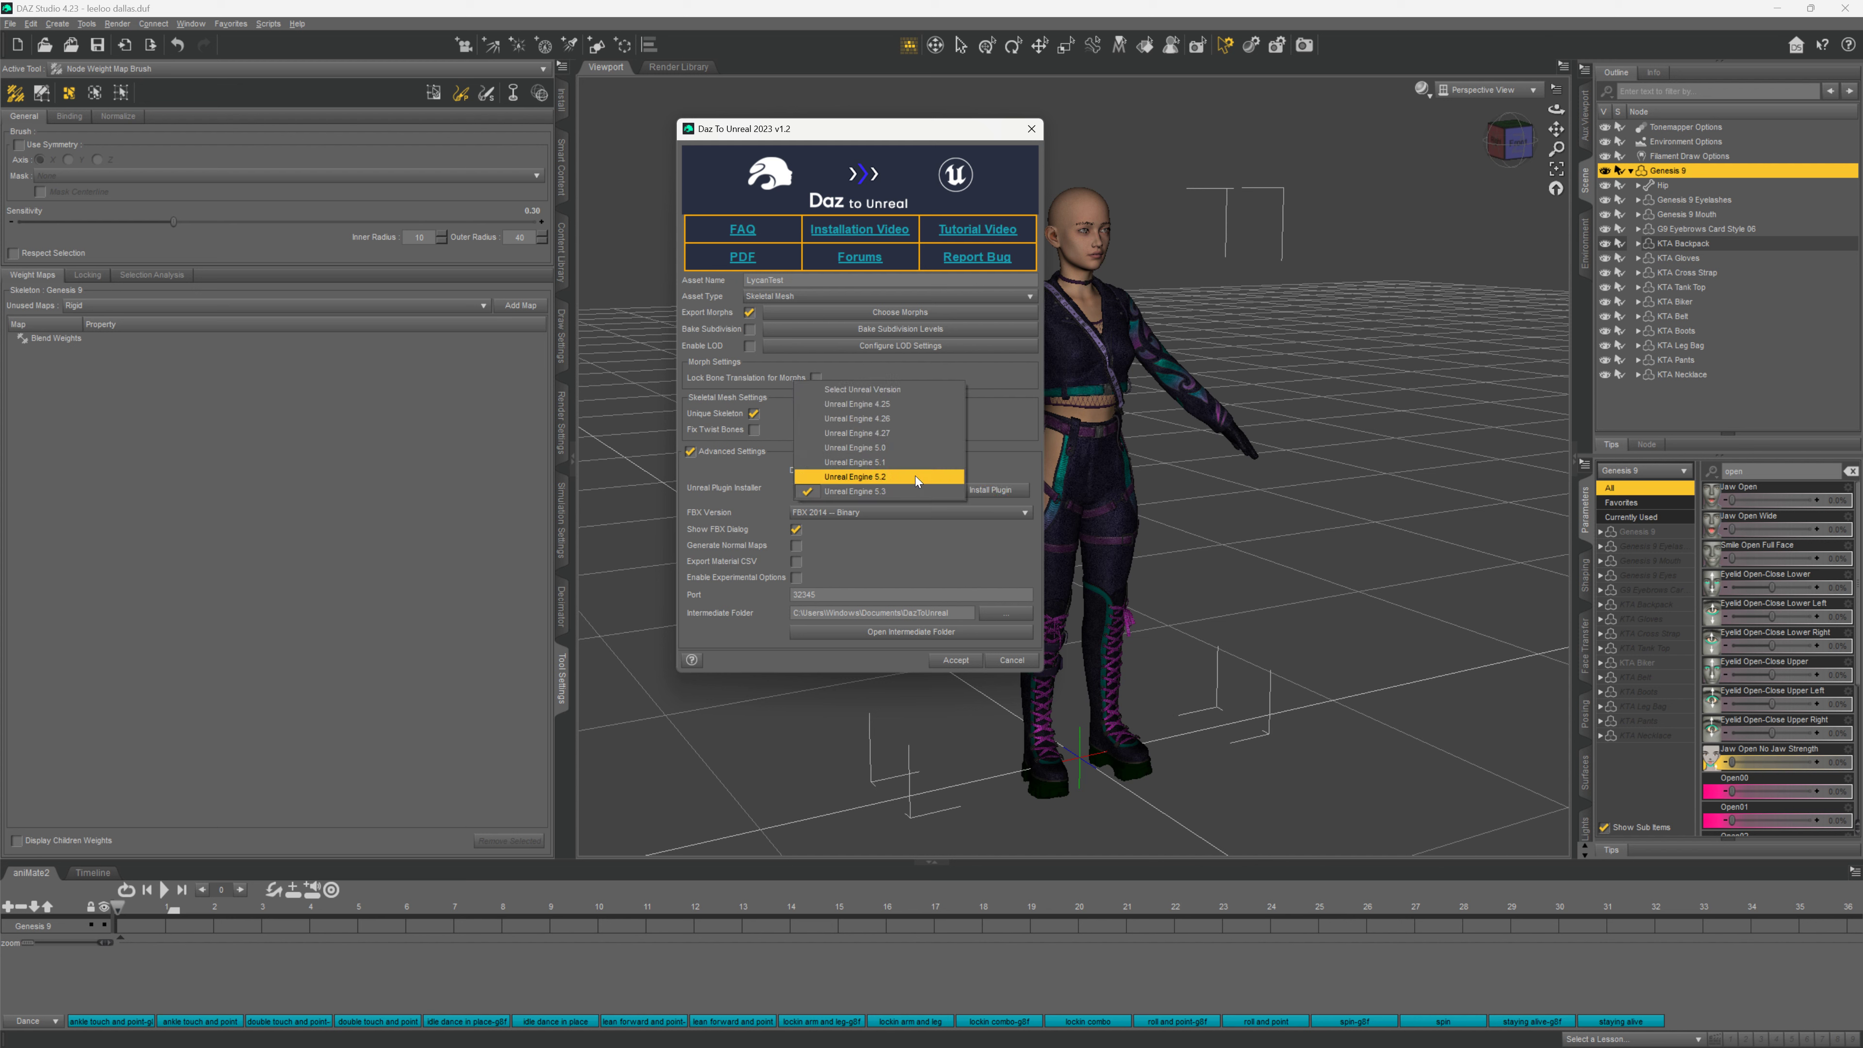
{"action": "left_click", "coordinate": [869, 391]}
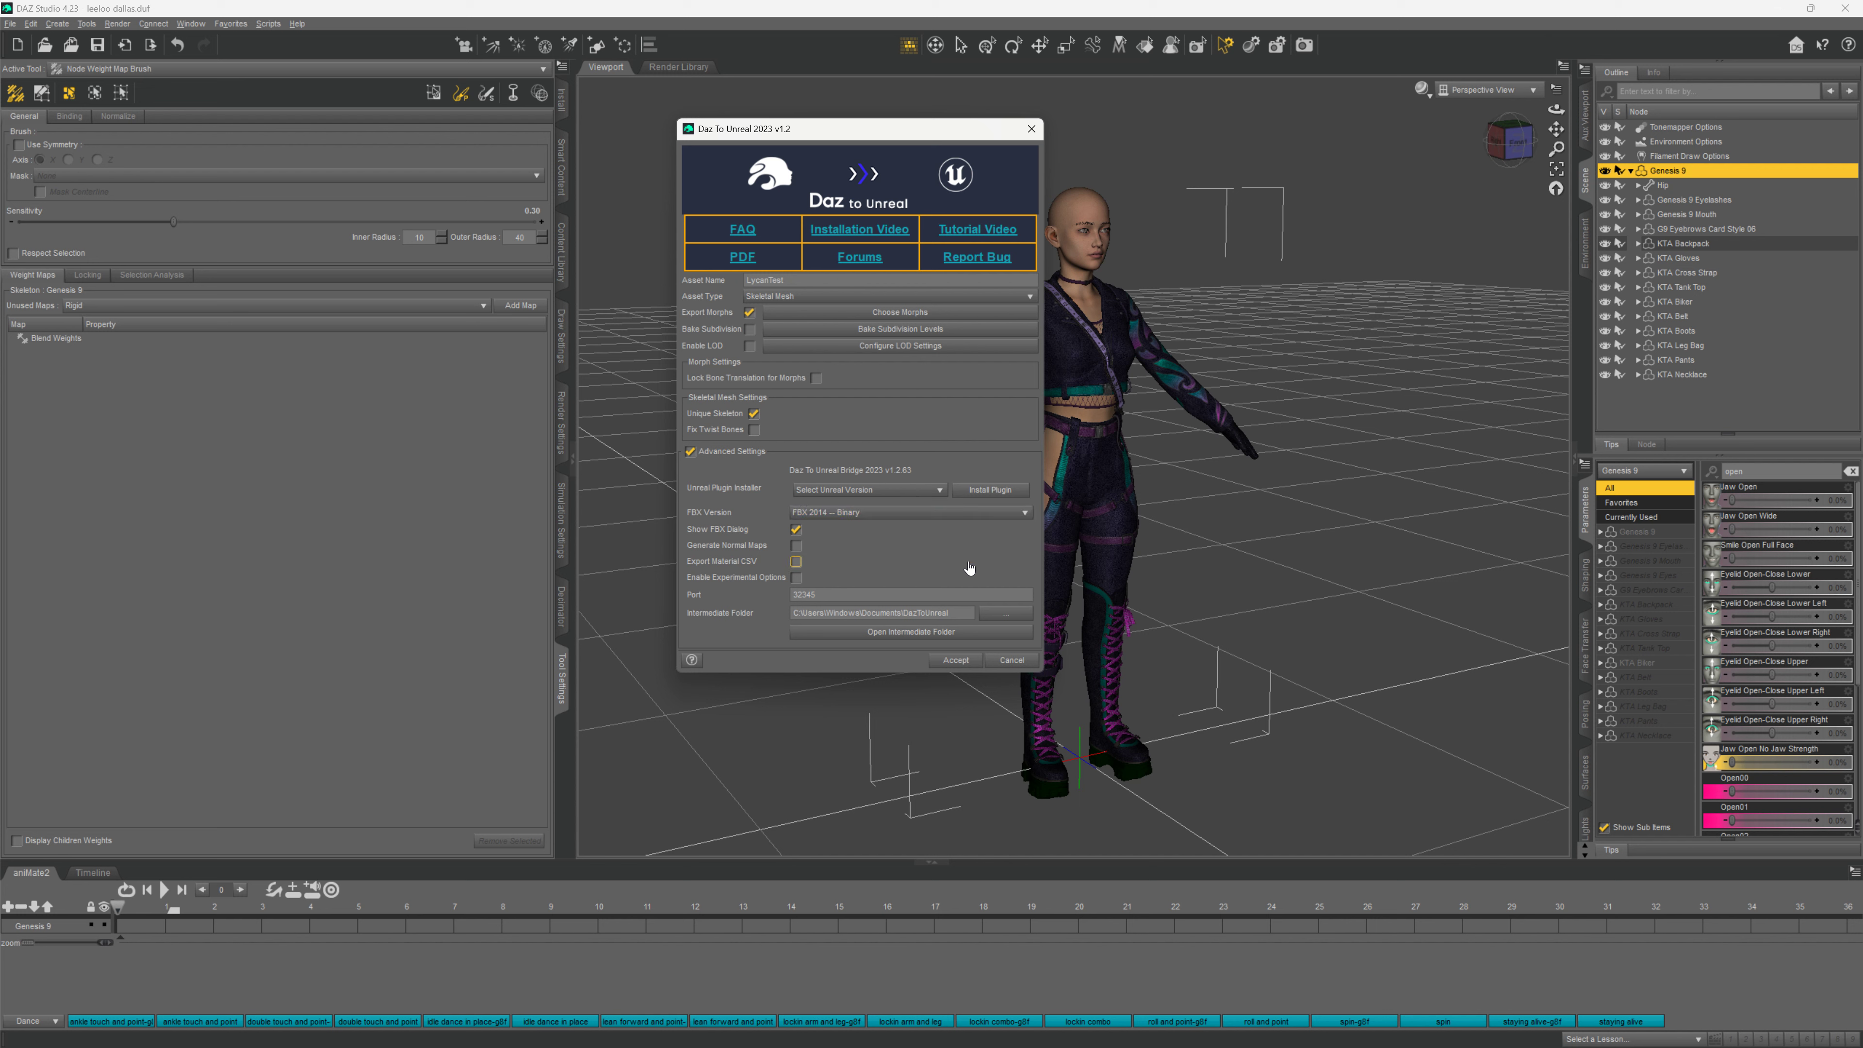
{"action": "left_click", "coordinate": [944, 493]}
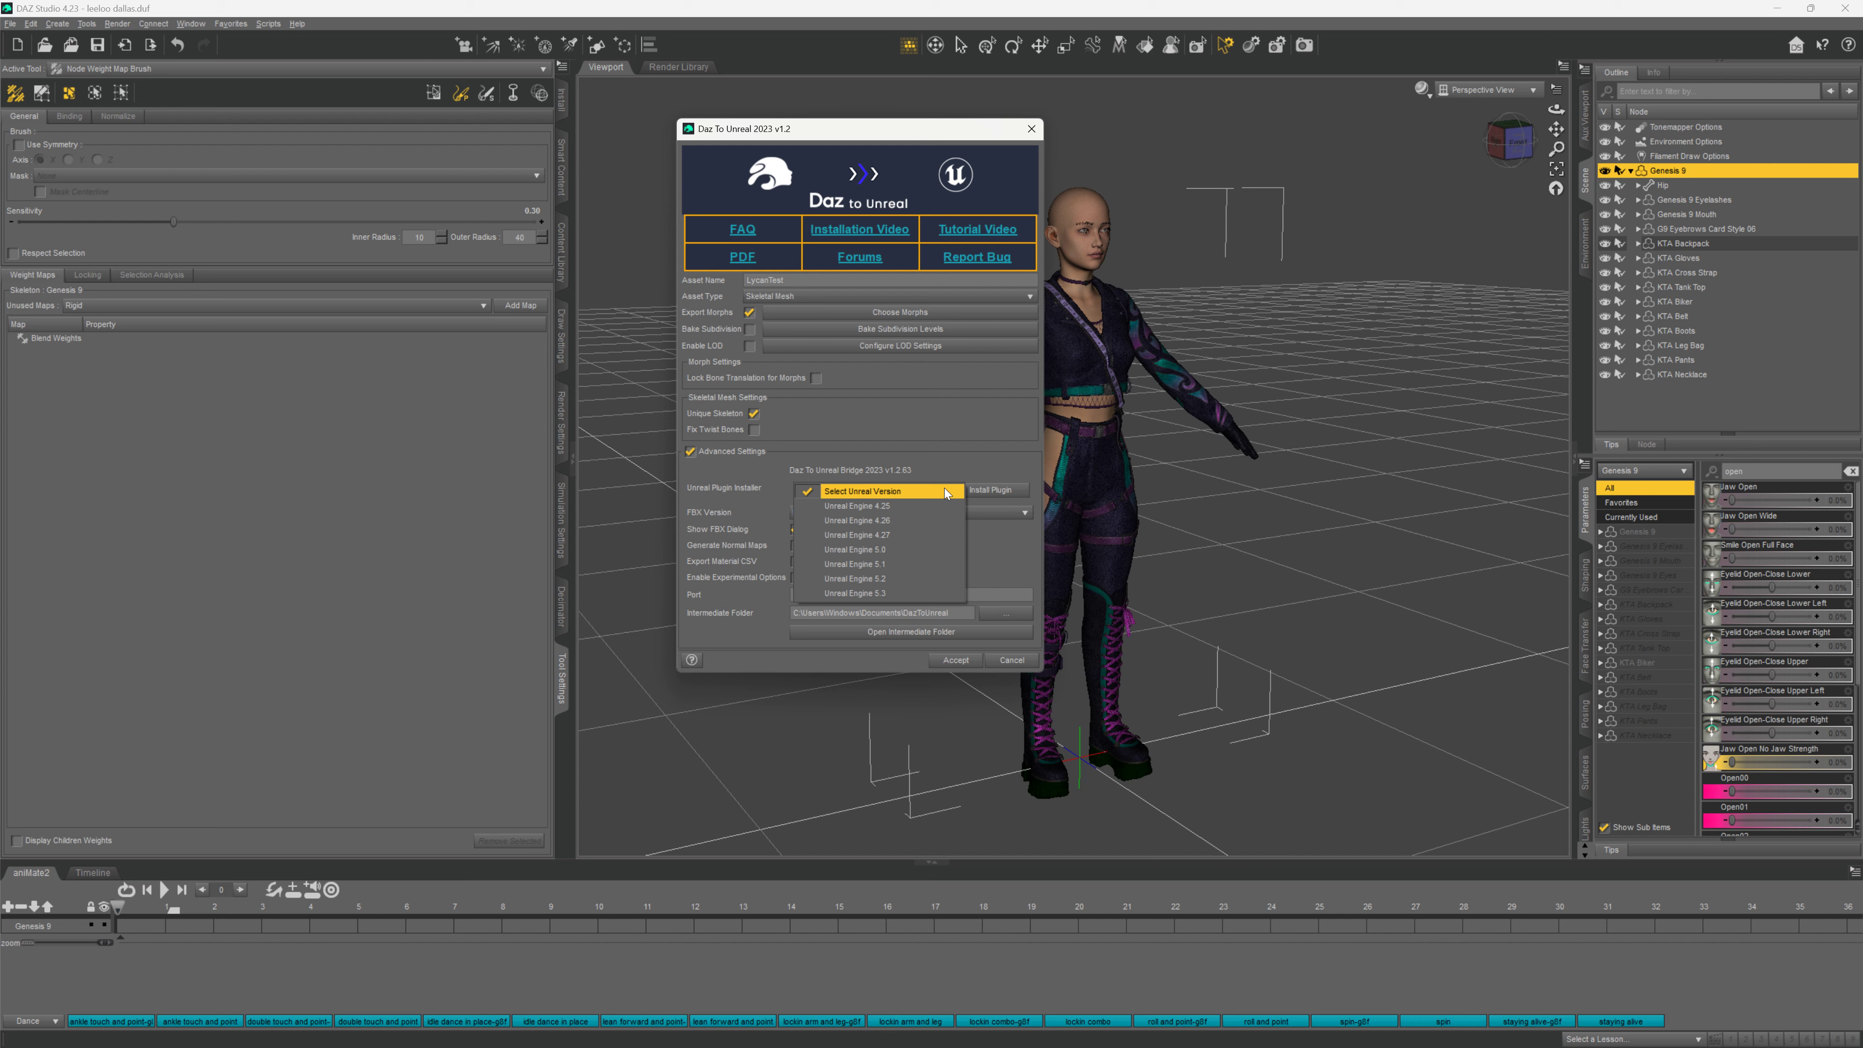
{"action": "left_click", "coordinate": [946, 491]}
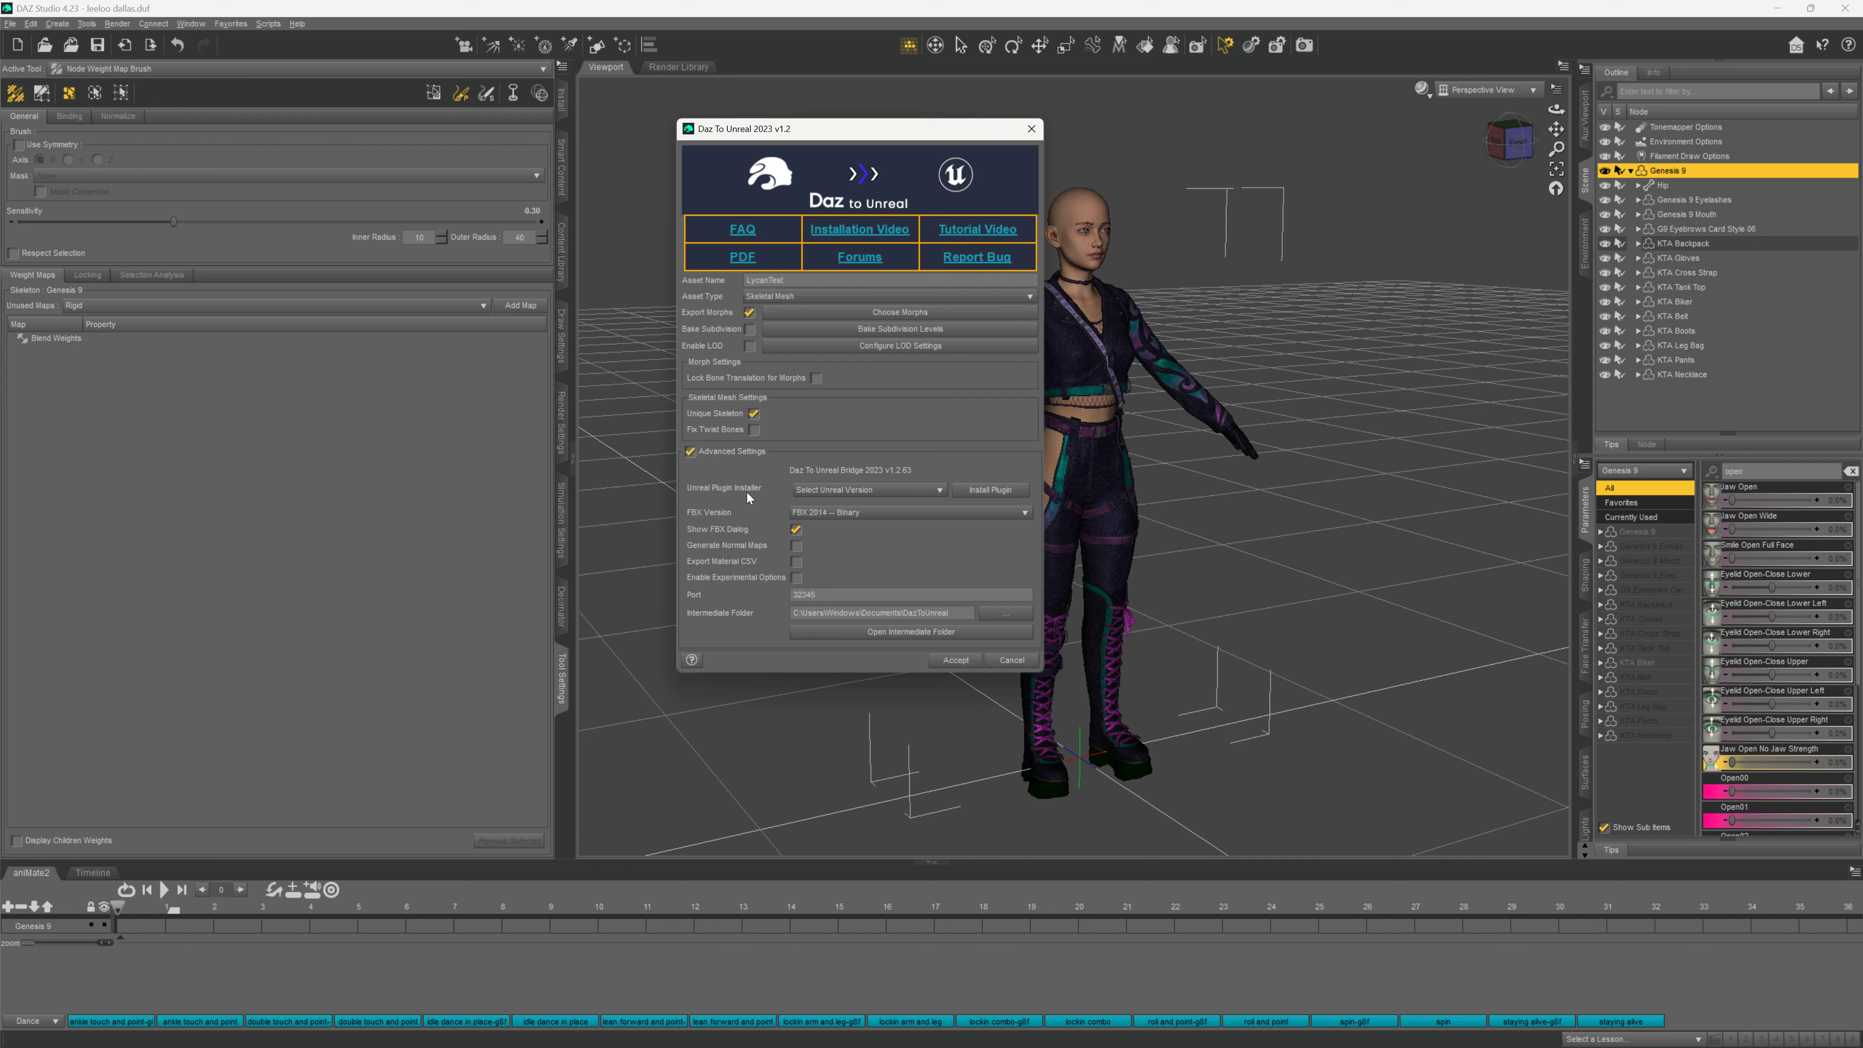
Accept the bridge settings and export with Selected Only and Include Face Groups as Polygon Sets ticked
{"action": "left_click", "coordinate": [954, 660]}
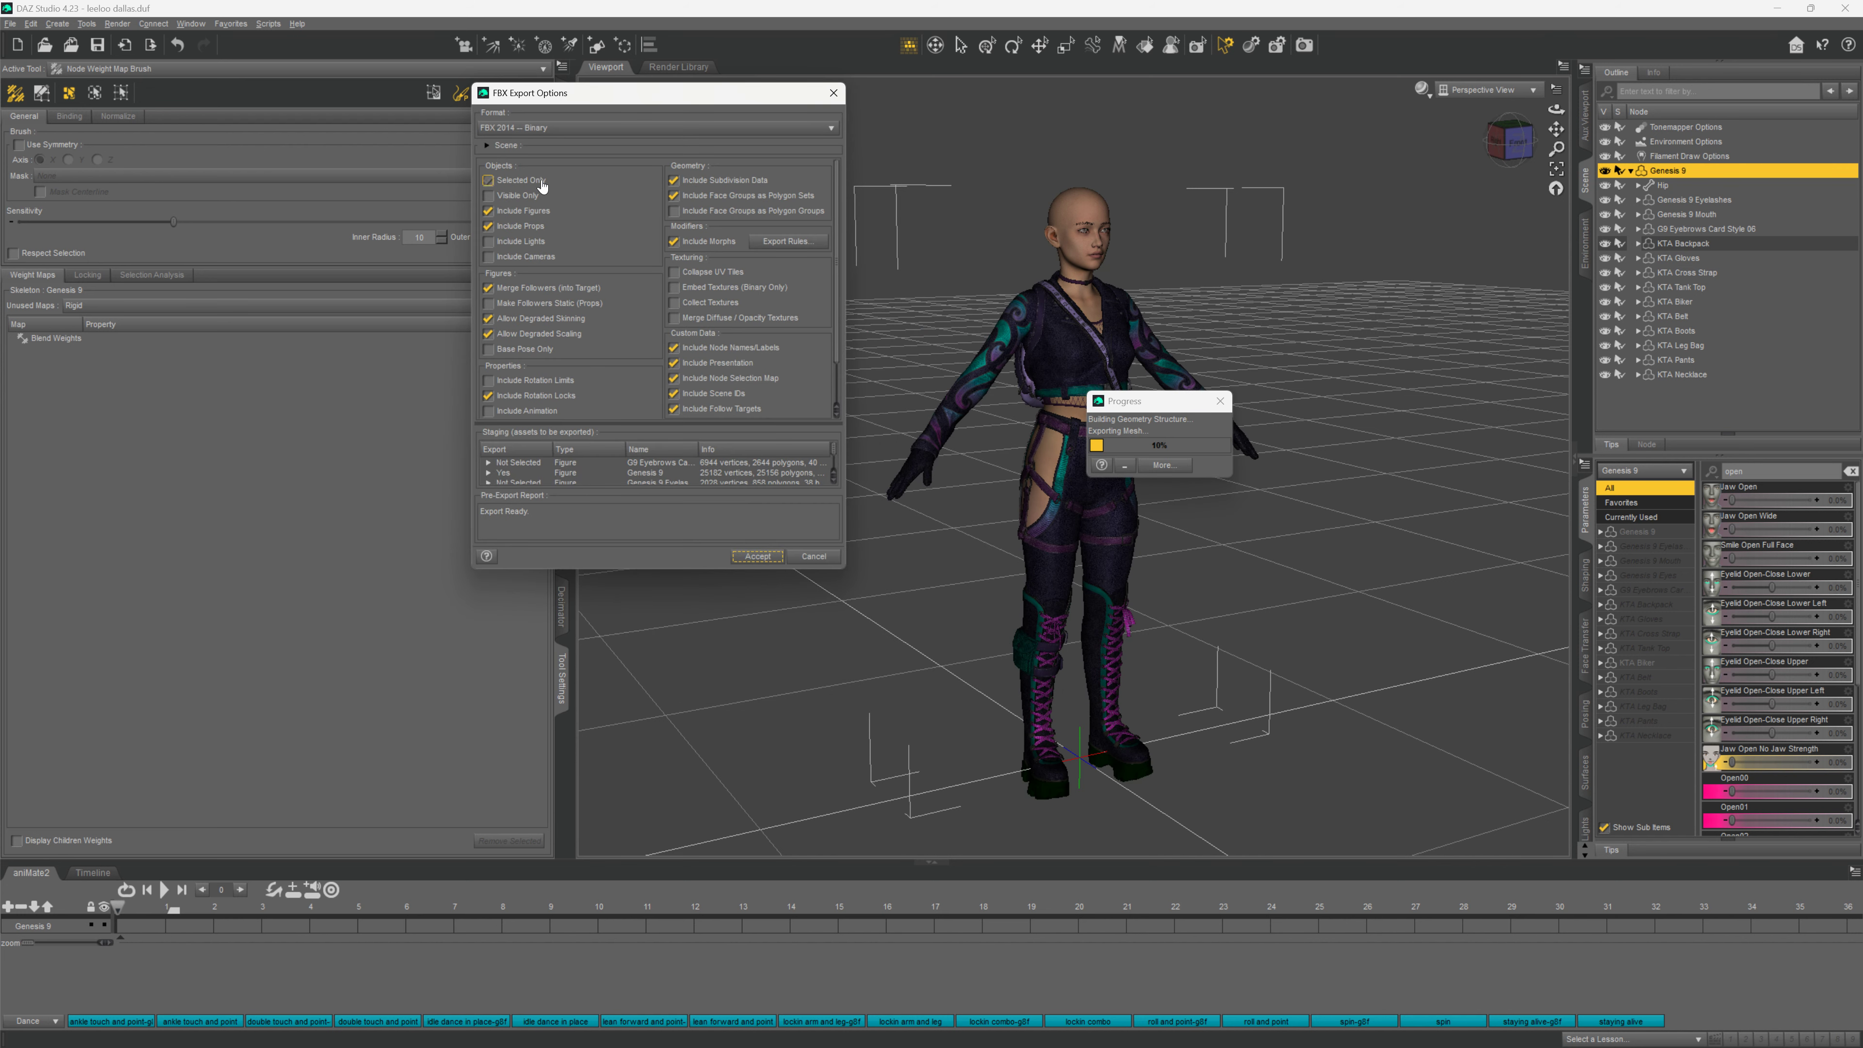
{"action": "left_click", "coordinate": [554, 189]}
{"action": "left_click", "coordinate": [803, 201]}
{"action": "left_click", "coordinate": [758, 557]}
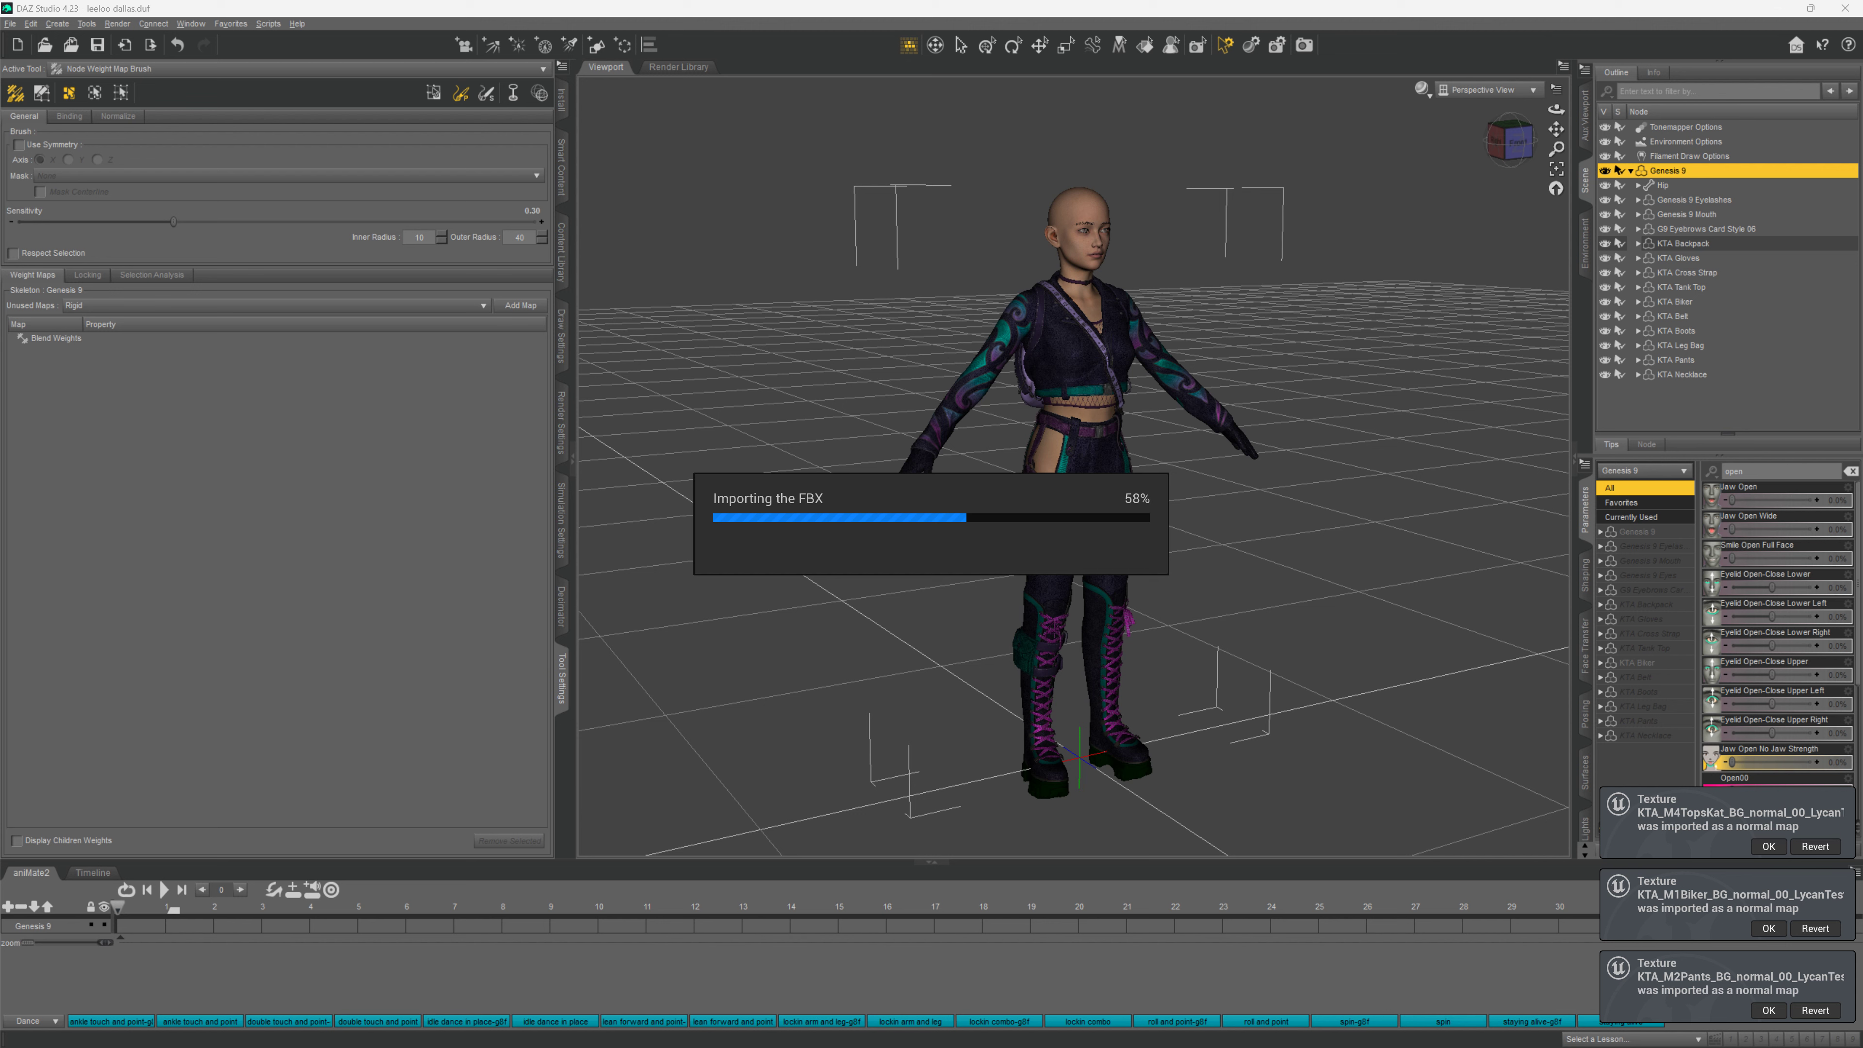
Minimize DAZ Studio to watch the Unreal FBX import and its Message Log warnings
{"action": "left_click", "coordinate": [1778, 9]}
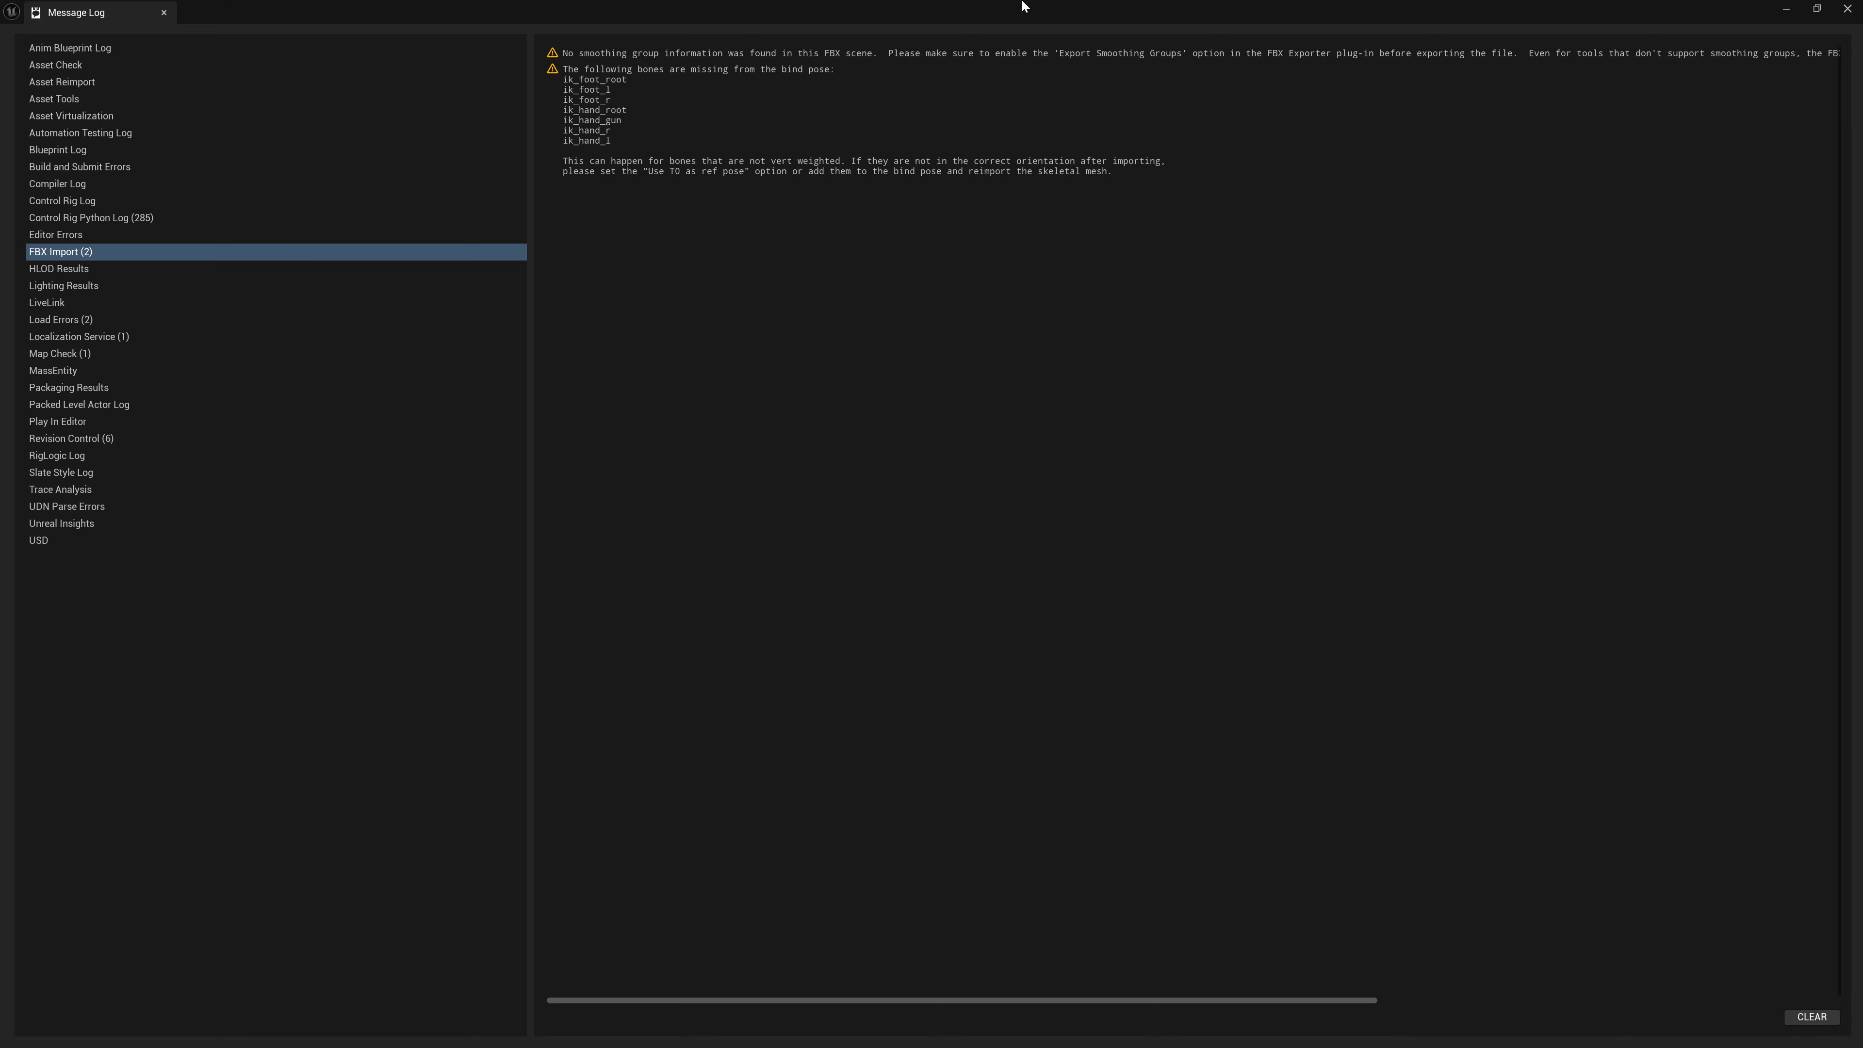
Move the Message Log aside and open the DazToUnreal/LycanTest folder in the Content Browser
{"action": "left_click_drag", "start_coordinate": [1023, 4], "coordinate": [1862, 191]}
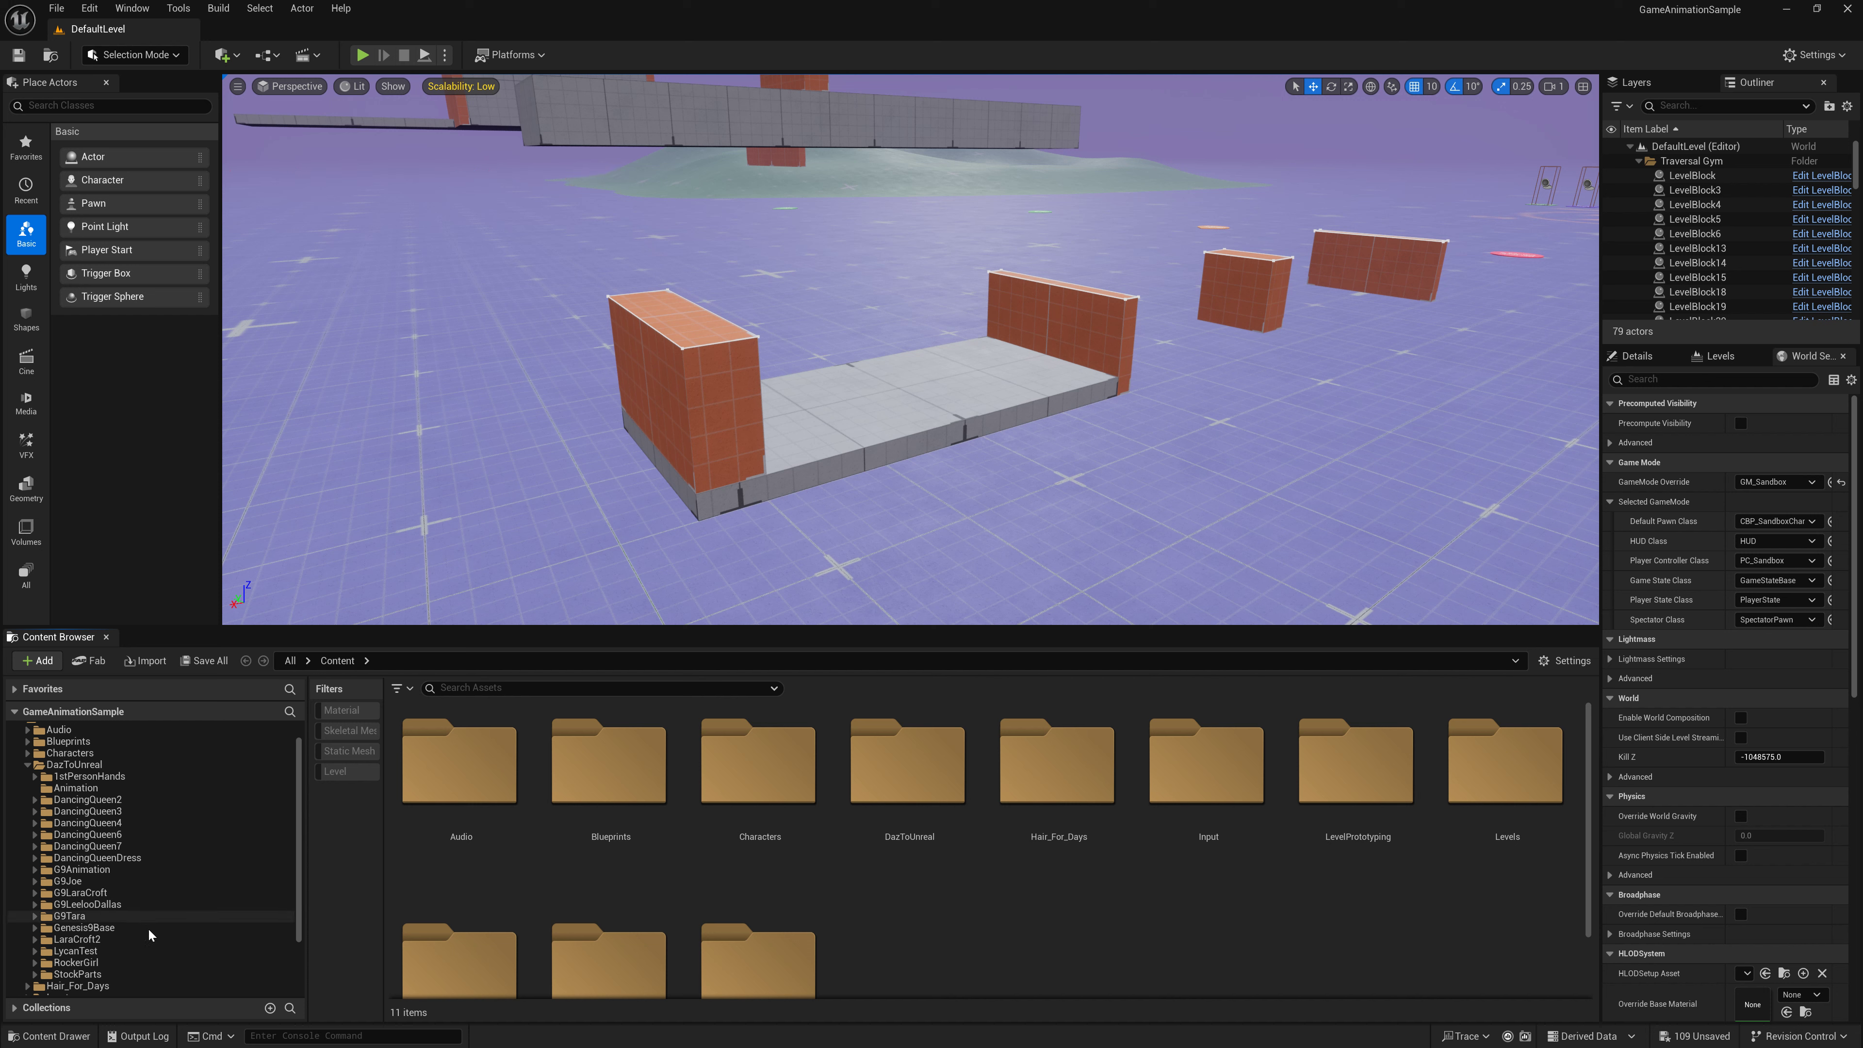
{"action": "left_click", "coordinate": [109, 952]}
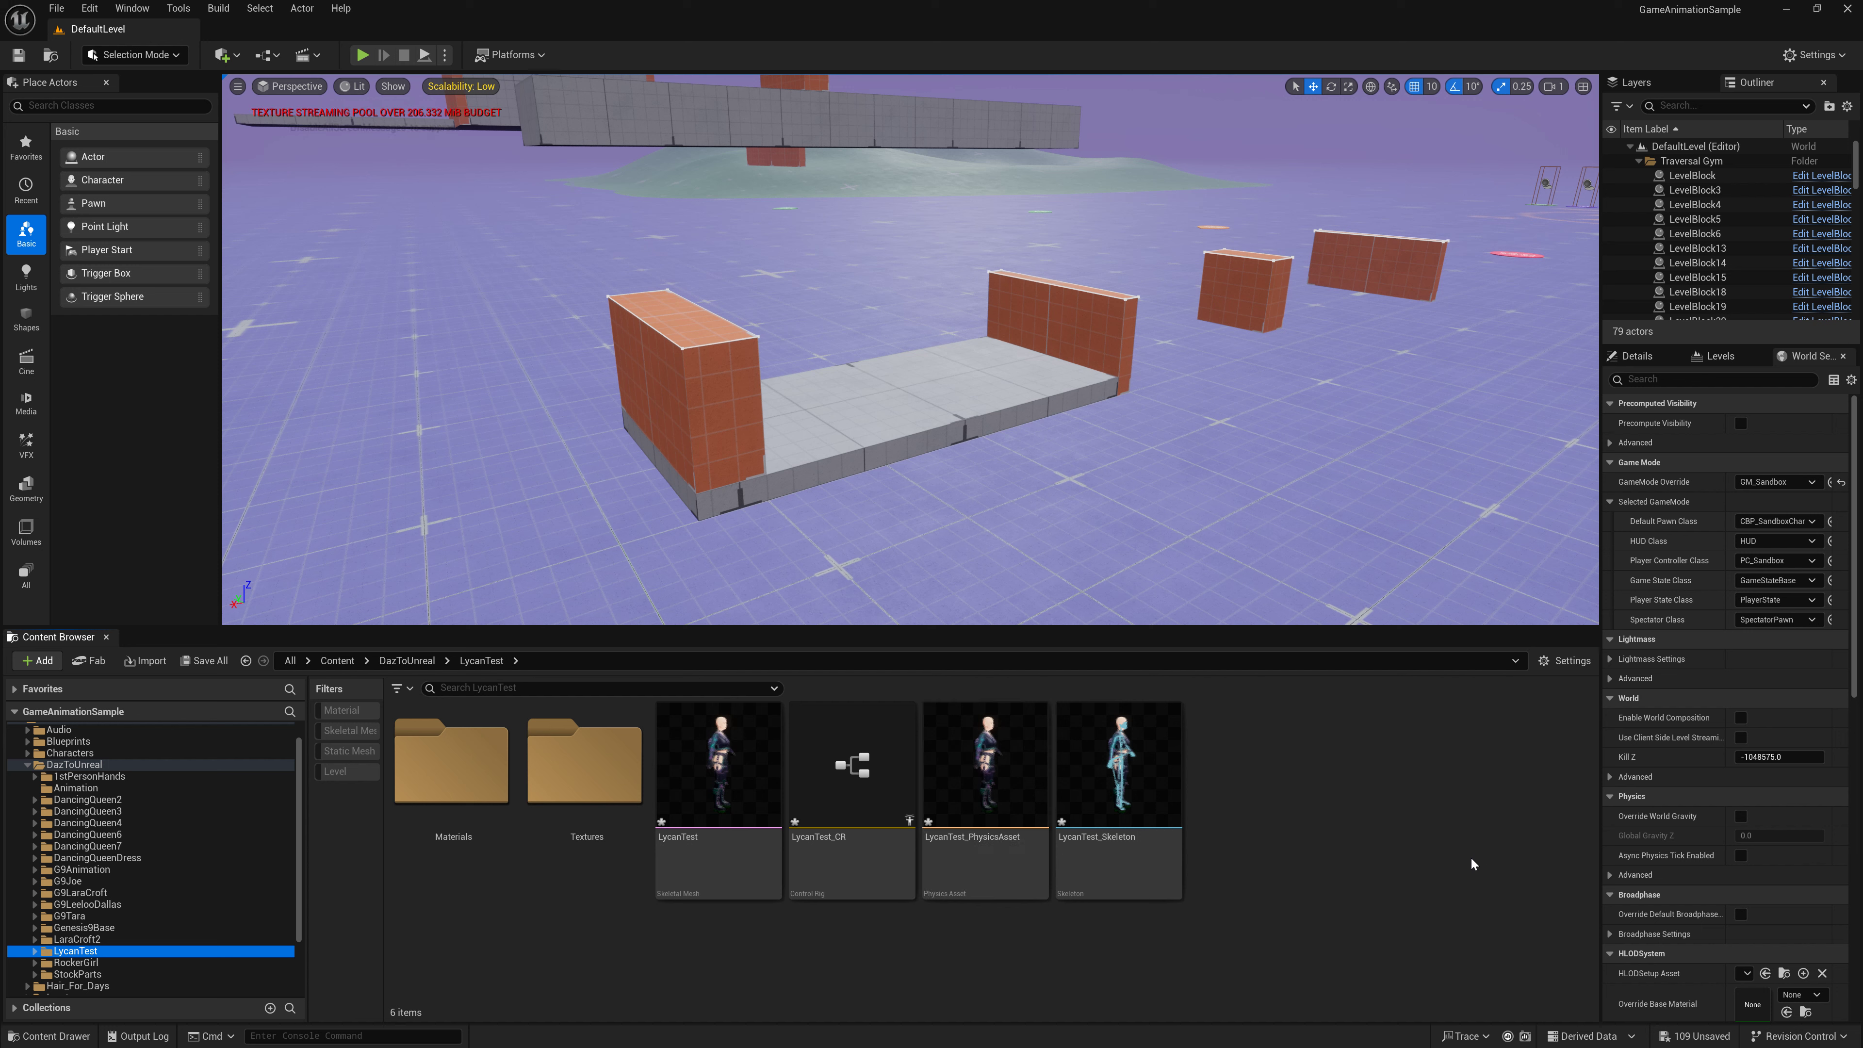
Open the LycanTest skeletal mesh tile in Unreal's mesh editor
{"action": "double_click", "coordinate": [703, 736]}
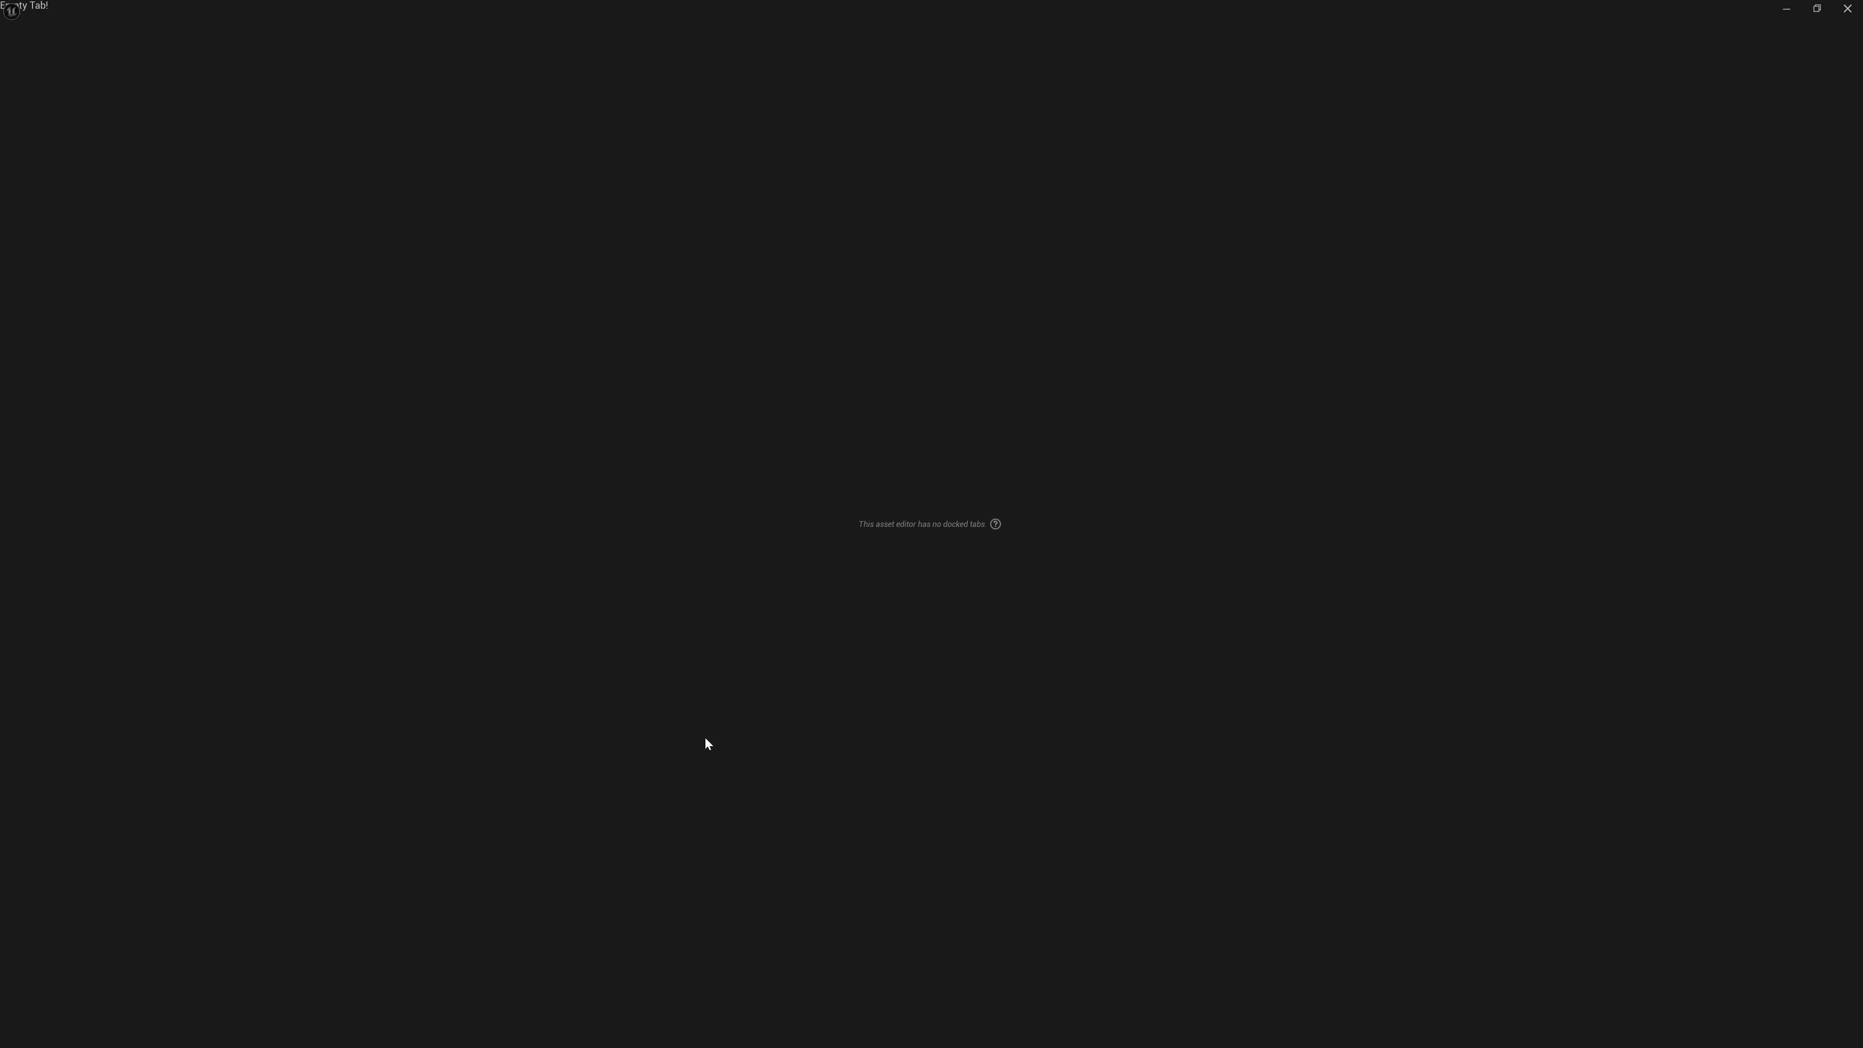